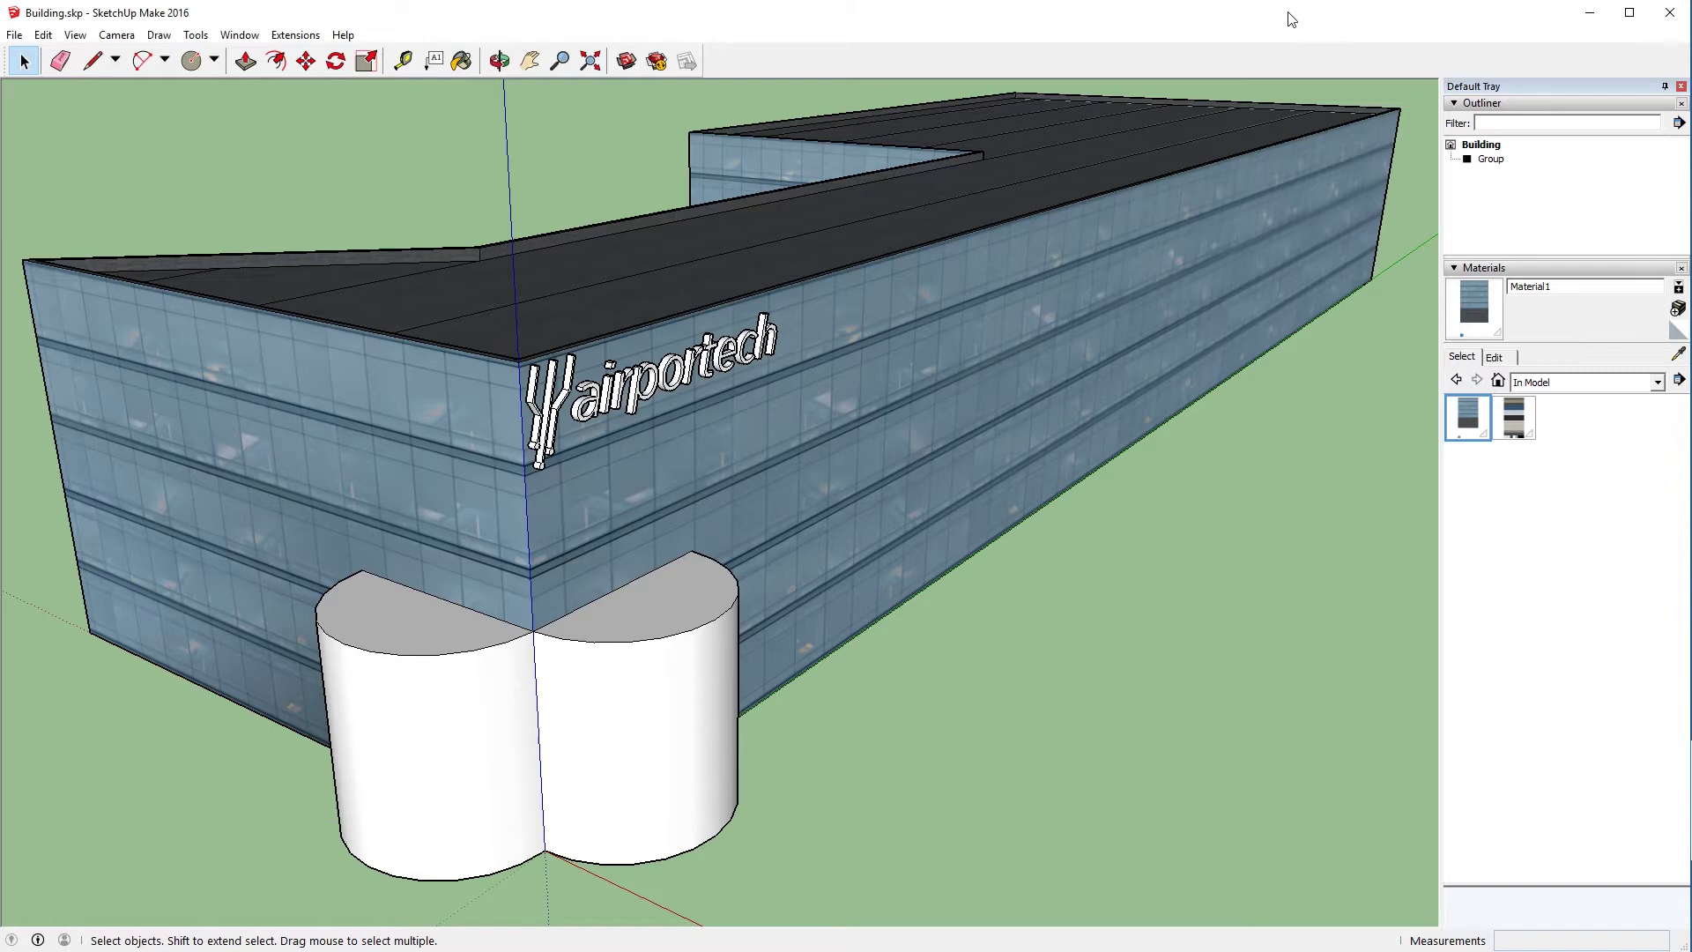
# Check the Projected texture setting on the long facade that carries the airportech sign.
pyautogui.click(829, 503)
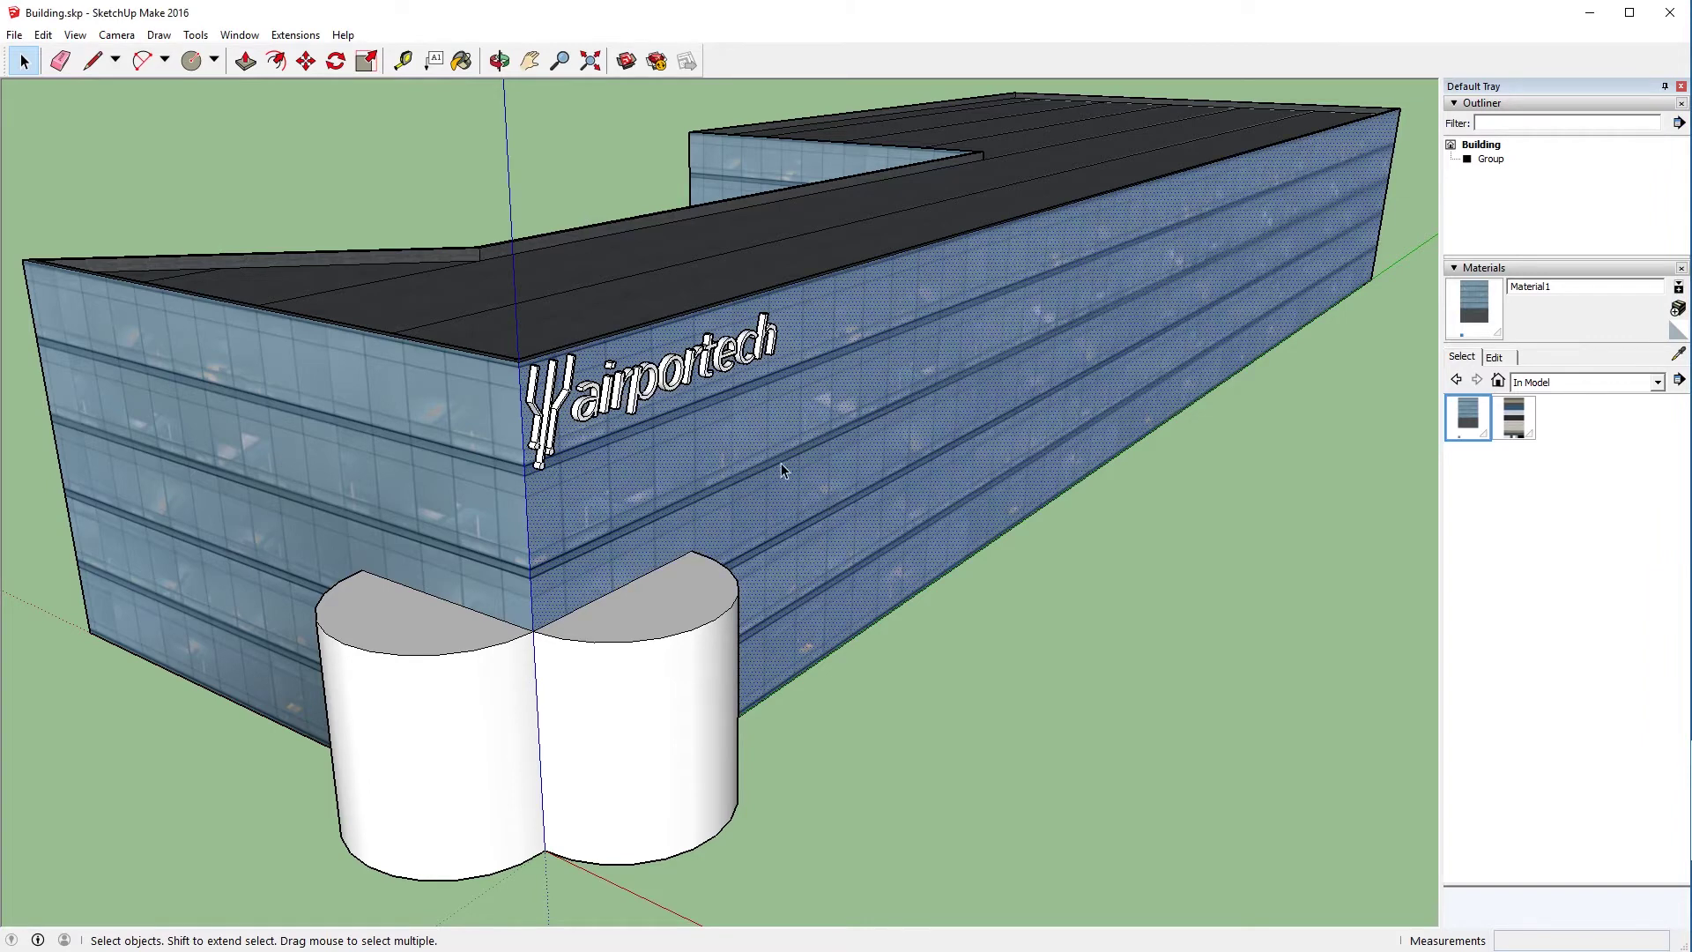
pyautogui.click(439, 498)
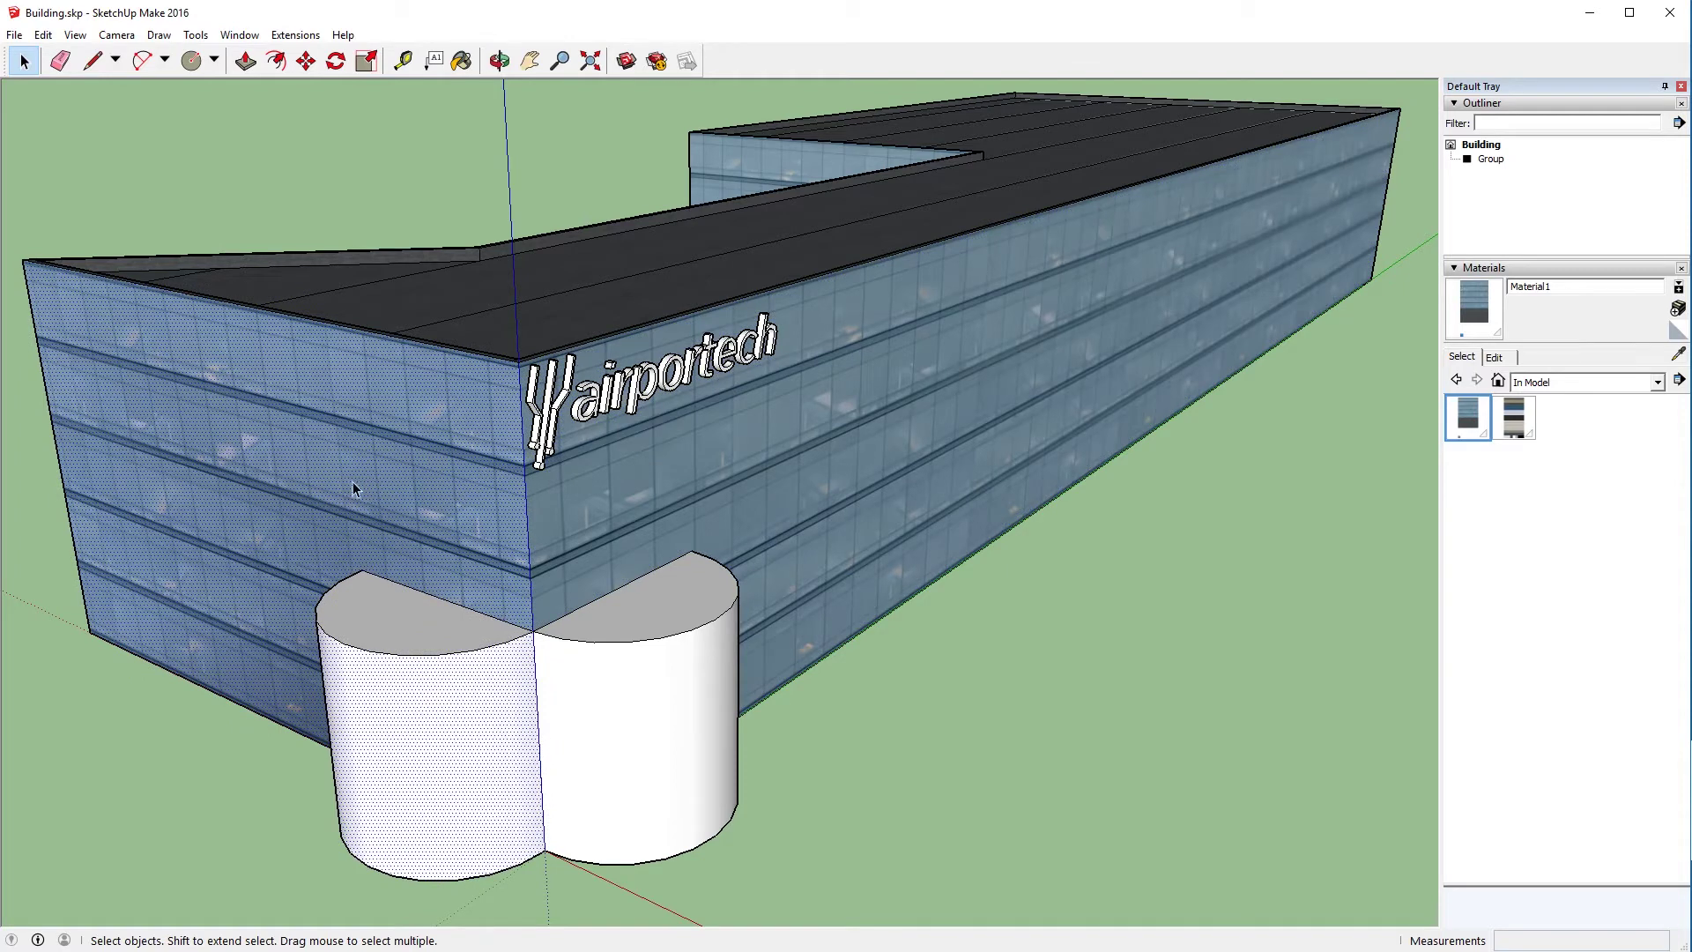
pyautogui.rightClick(781, 446)
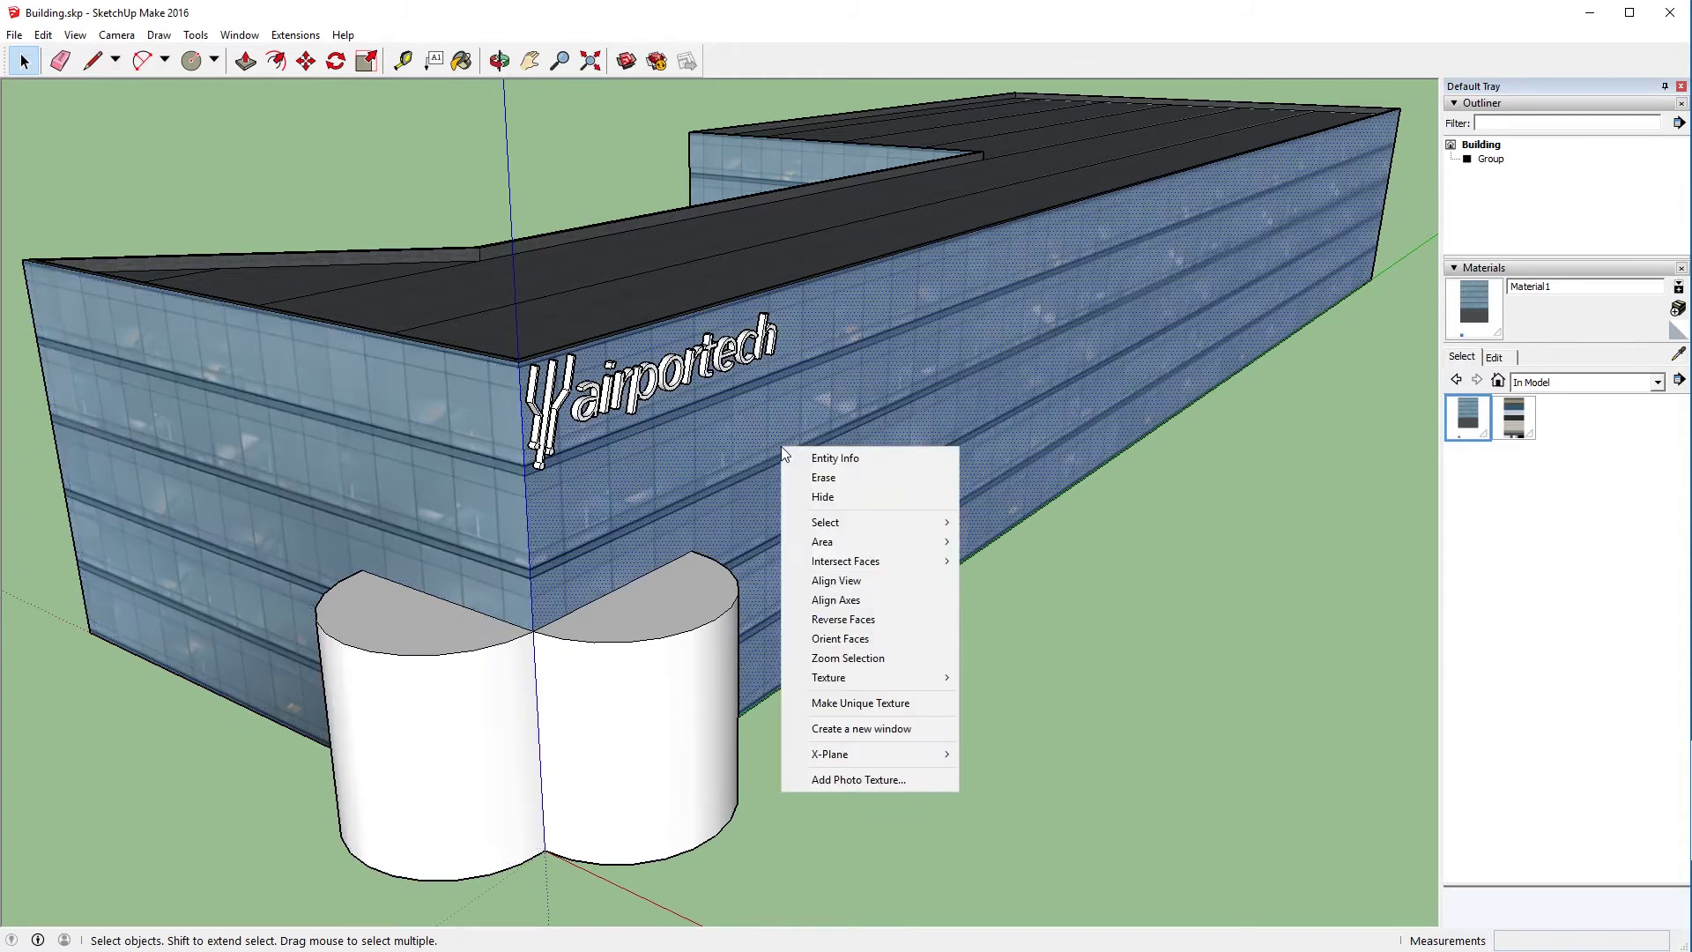
pyautogui.moveTo(841, 676)
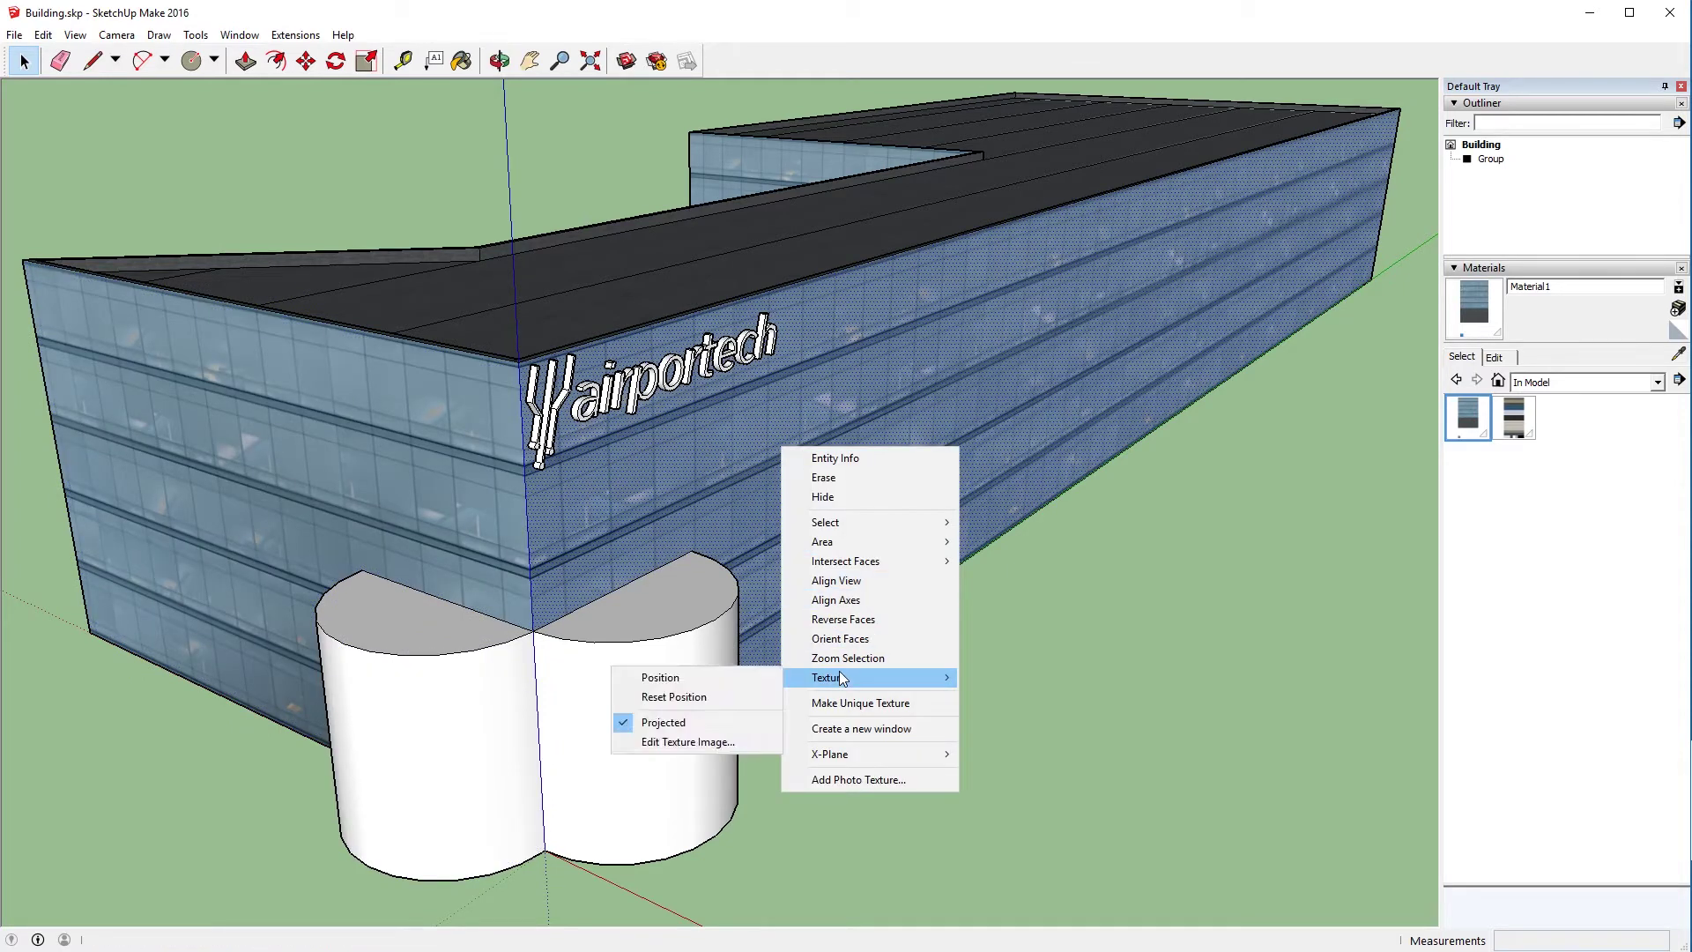
pyautogui.click(737, 721)
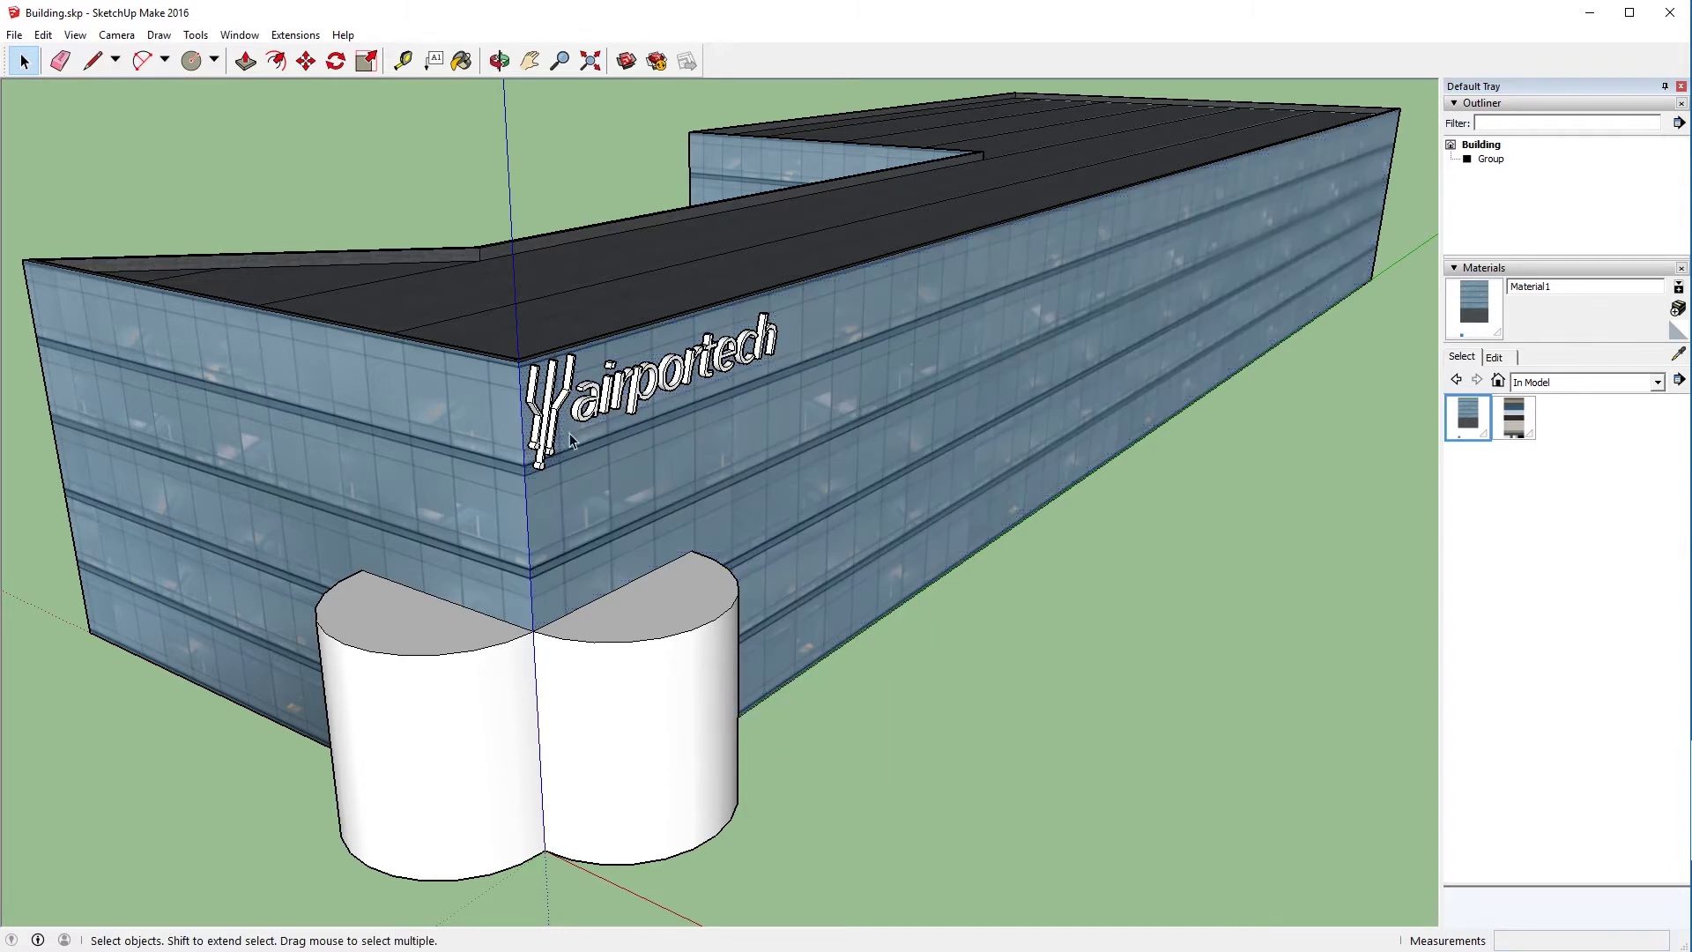
# Sample the glass texture from each of the two corner facades and paint it onto the adjoining white half-cylinder's curved wall.
pyautogui.click(459, 64)
pyautogui.press('alt')
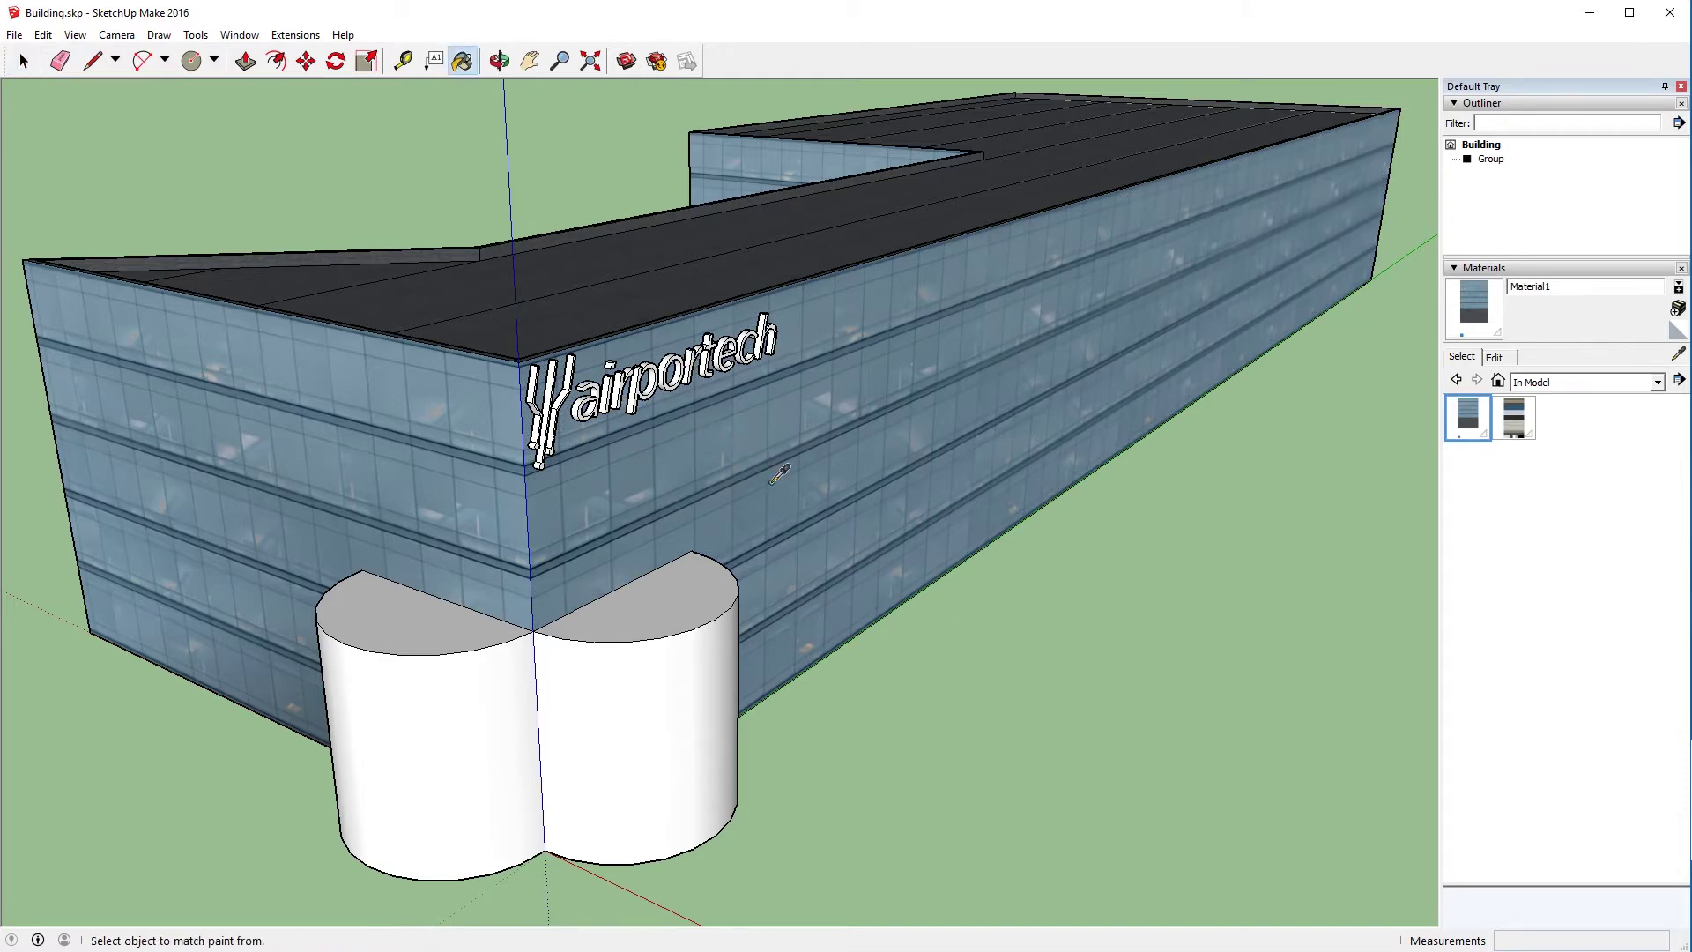
pyautogui.keyDown('alt'); pyautogui.click(779, 474); pyautogui.keyUp('alt')
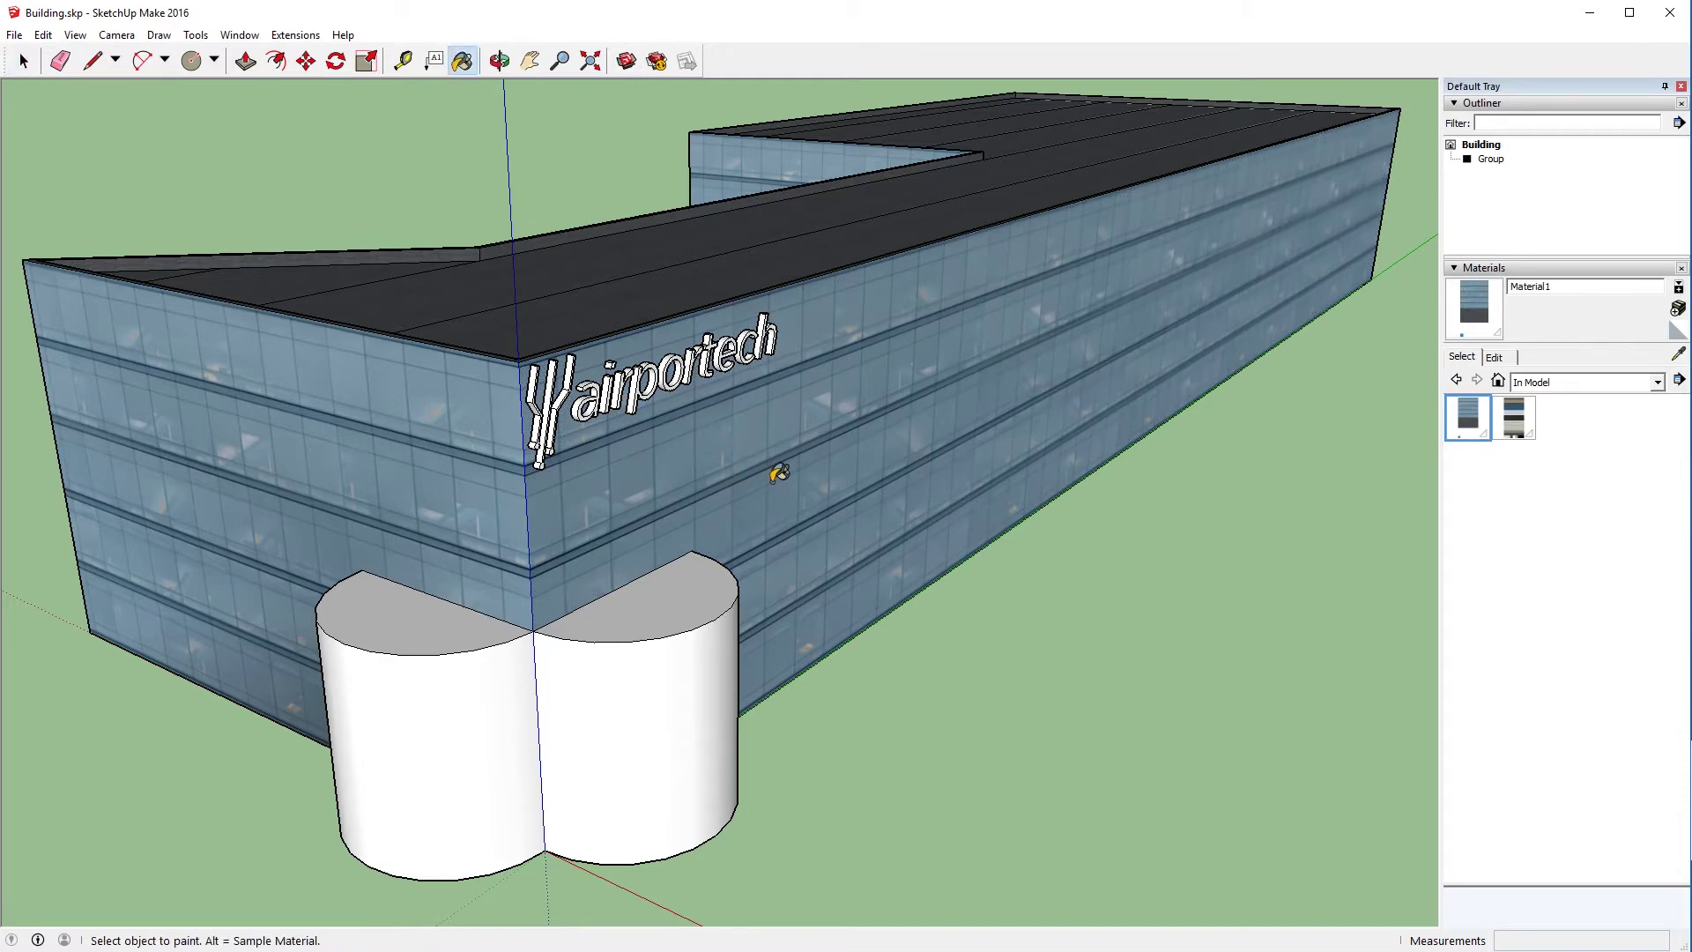
pyautogui.click(713, 704)
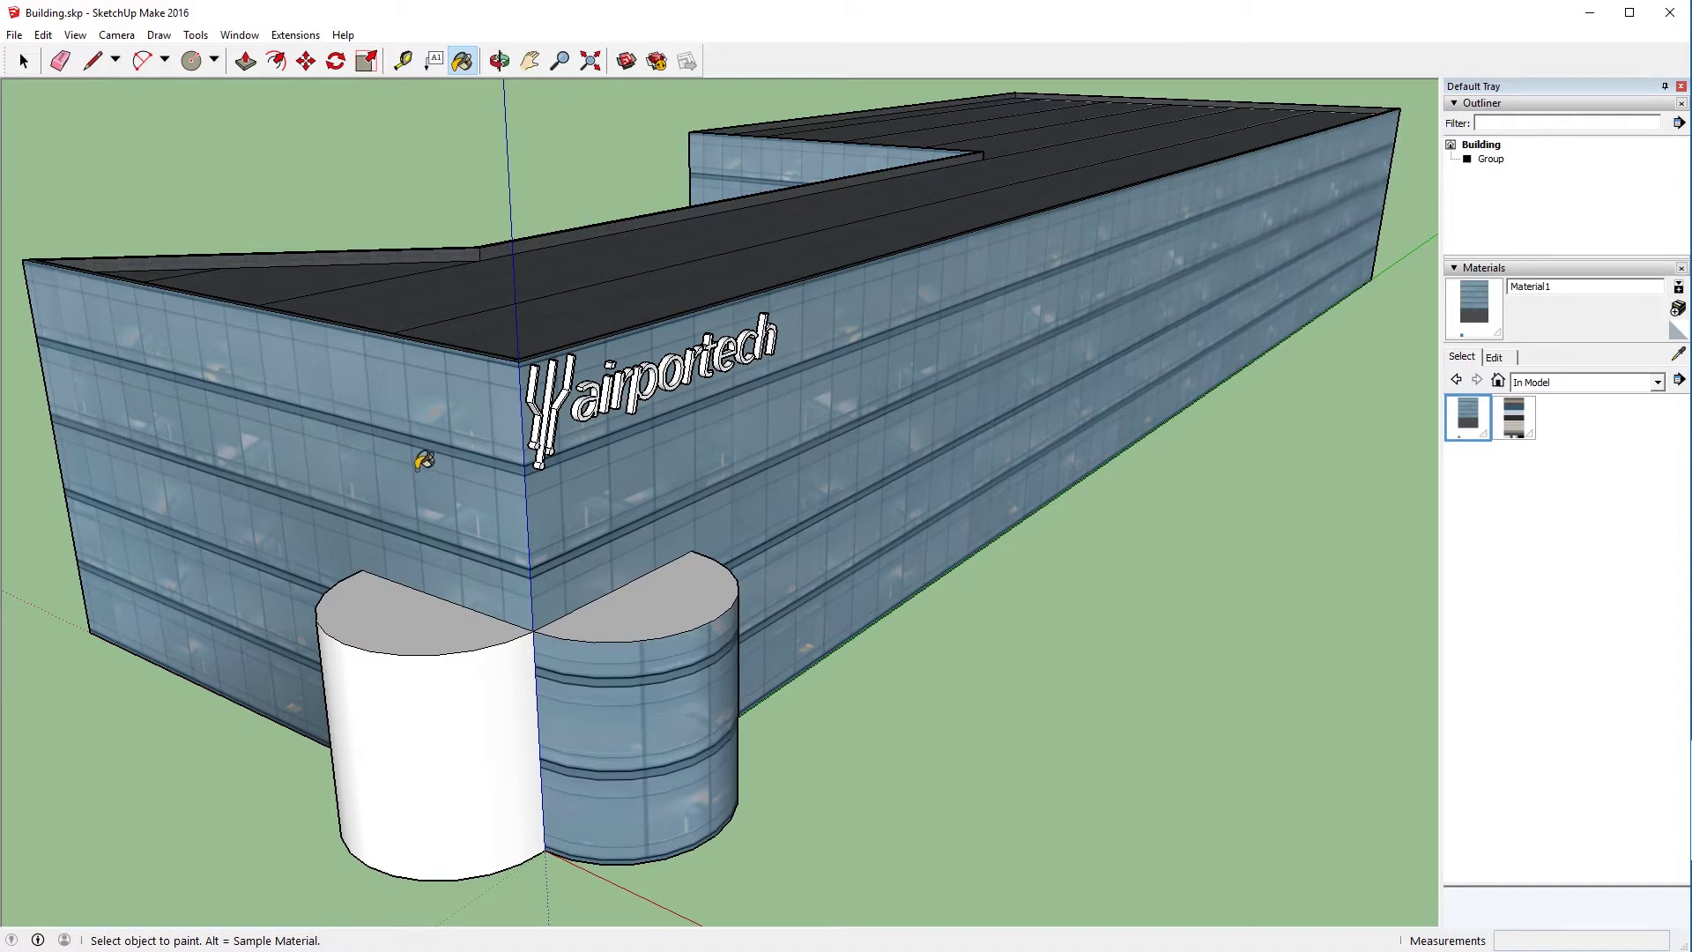
pyautogui.press('alt')
pyautogui.keyDown('alt'); pyautogui.click(448, 488); pyautogui.keyUp('alt')
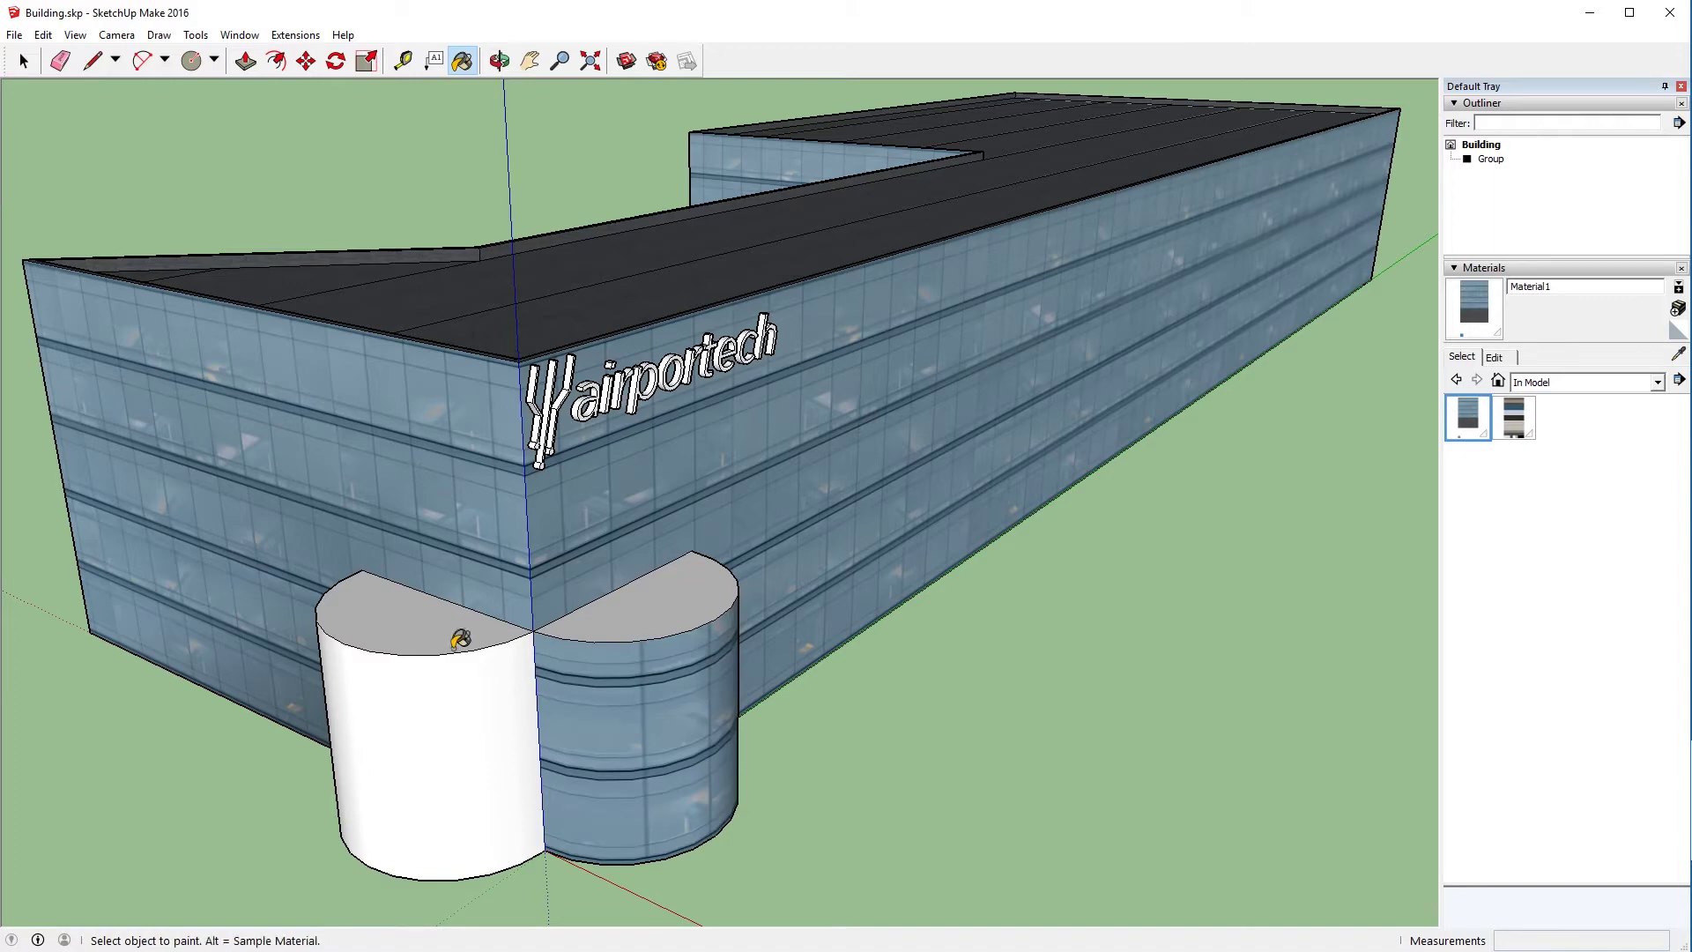
pyautogui.click(464, 696)
# Paint the half-round tops of both corner cylinders with the glass texture sampled from the facade behind each one.
pyautogui.press('o')
pyautogui.moveTo(564, 611)
pyautogui.mouseDown()
pyautogui.moveTo(483, 419)
pyautogui.moveTo(388, 359)
pyautogui.moveTo(517, 291)
pyautogui.moveTo(831, 255)
pyautogui.moveTo(797, 355)
pyautogui.moveTo(359, 491)
pyautogui.moveTo(314, 547)
pyautogui.moveTo(750, 551)
pyautogui.moveTo(496, 642)
pyautogui.moveTo(567, 684)
pyautogui.mouseUp()
pyautogui.press('b')
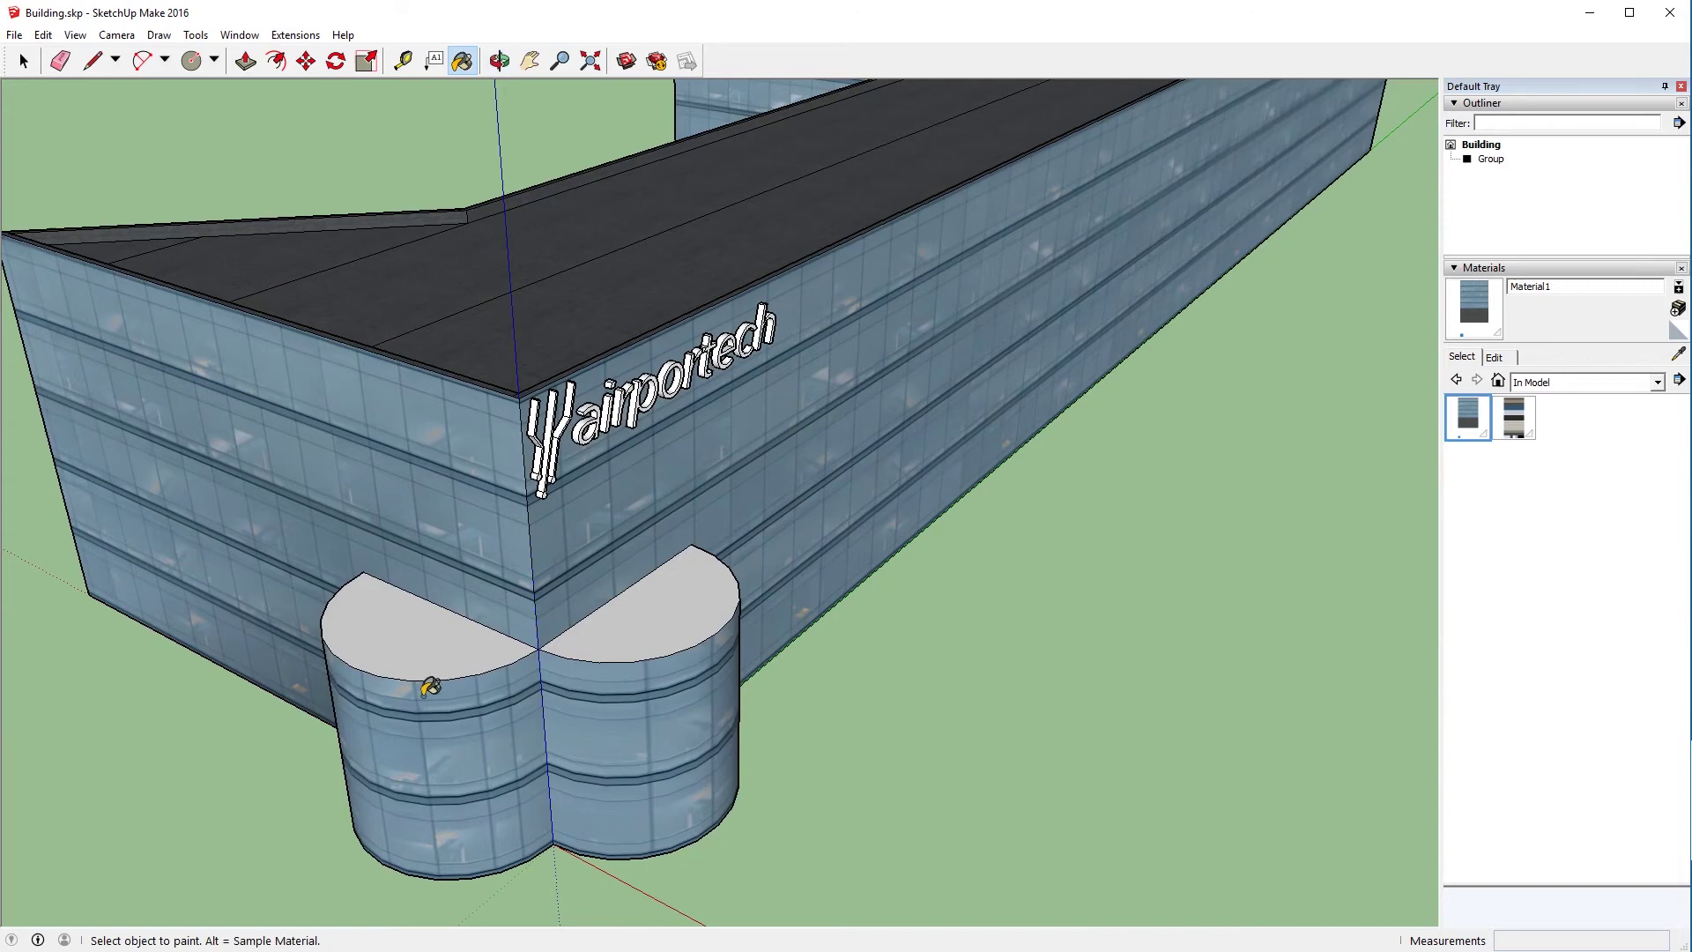
pyautogui.press('alt')
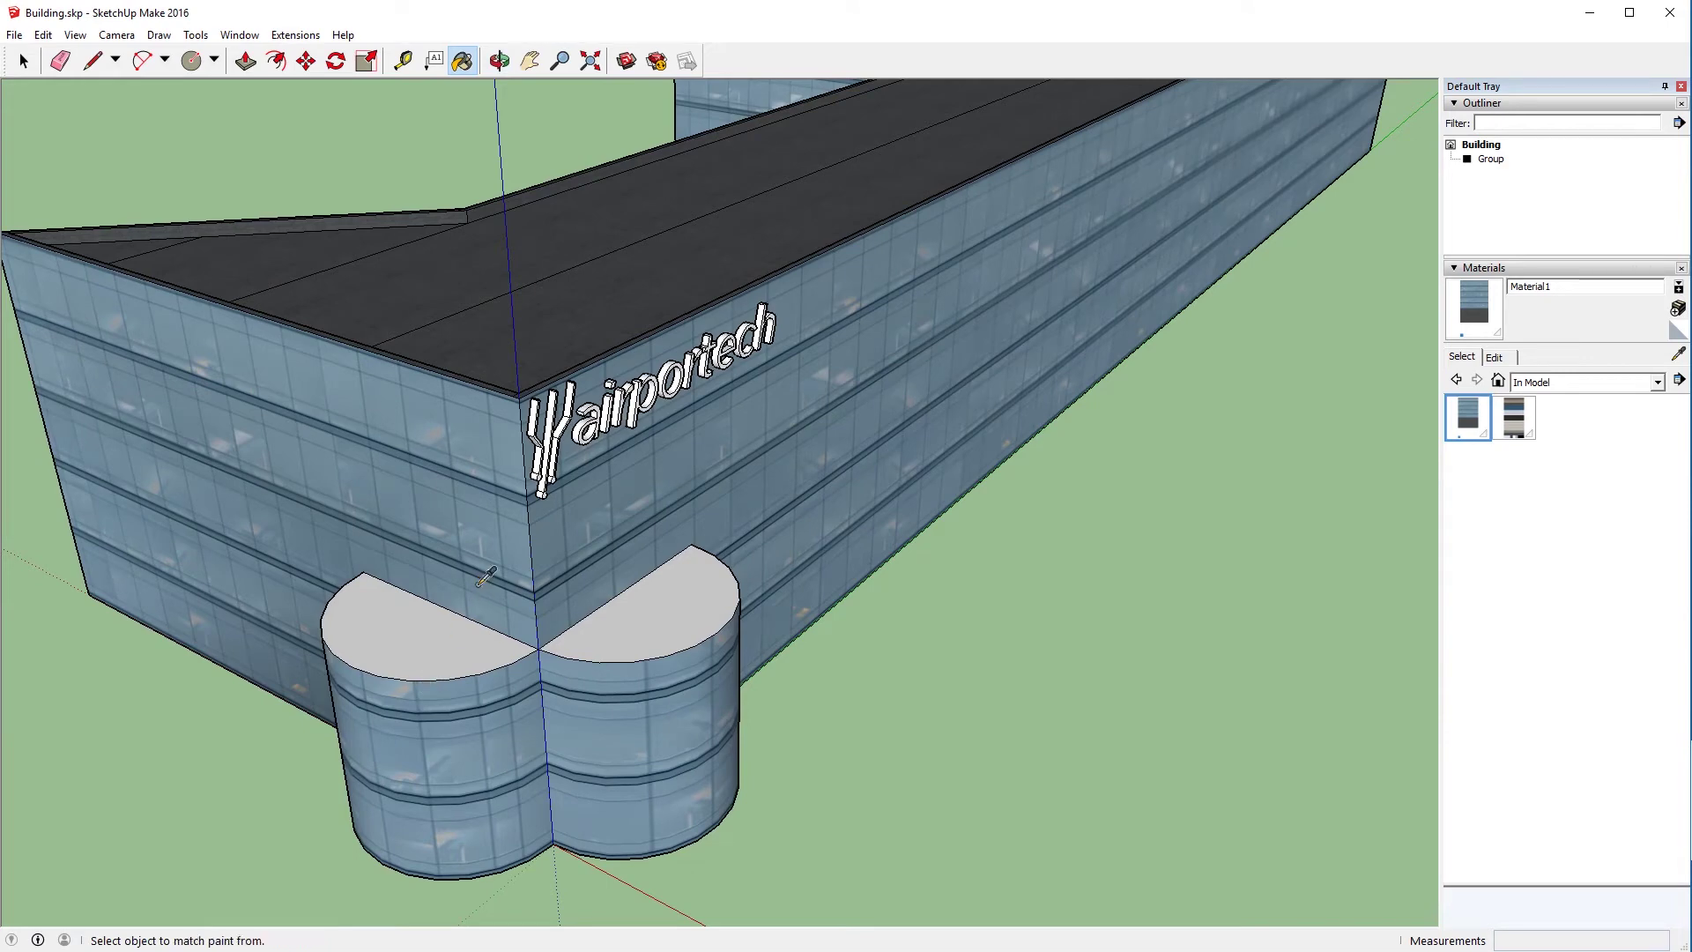
pyautogui.click(440, 633)
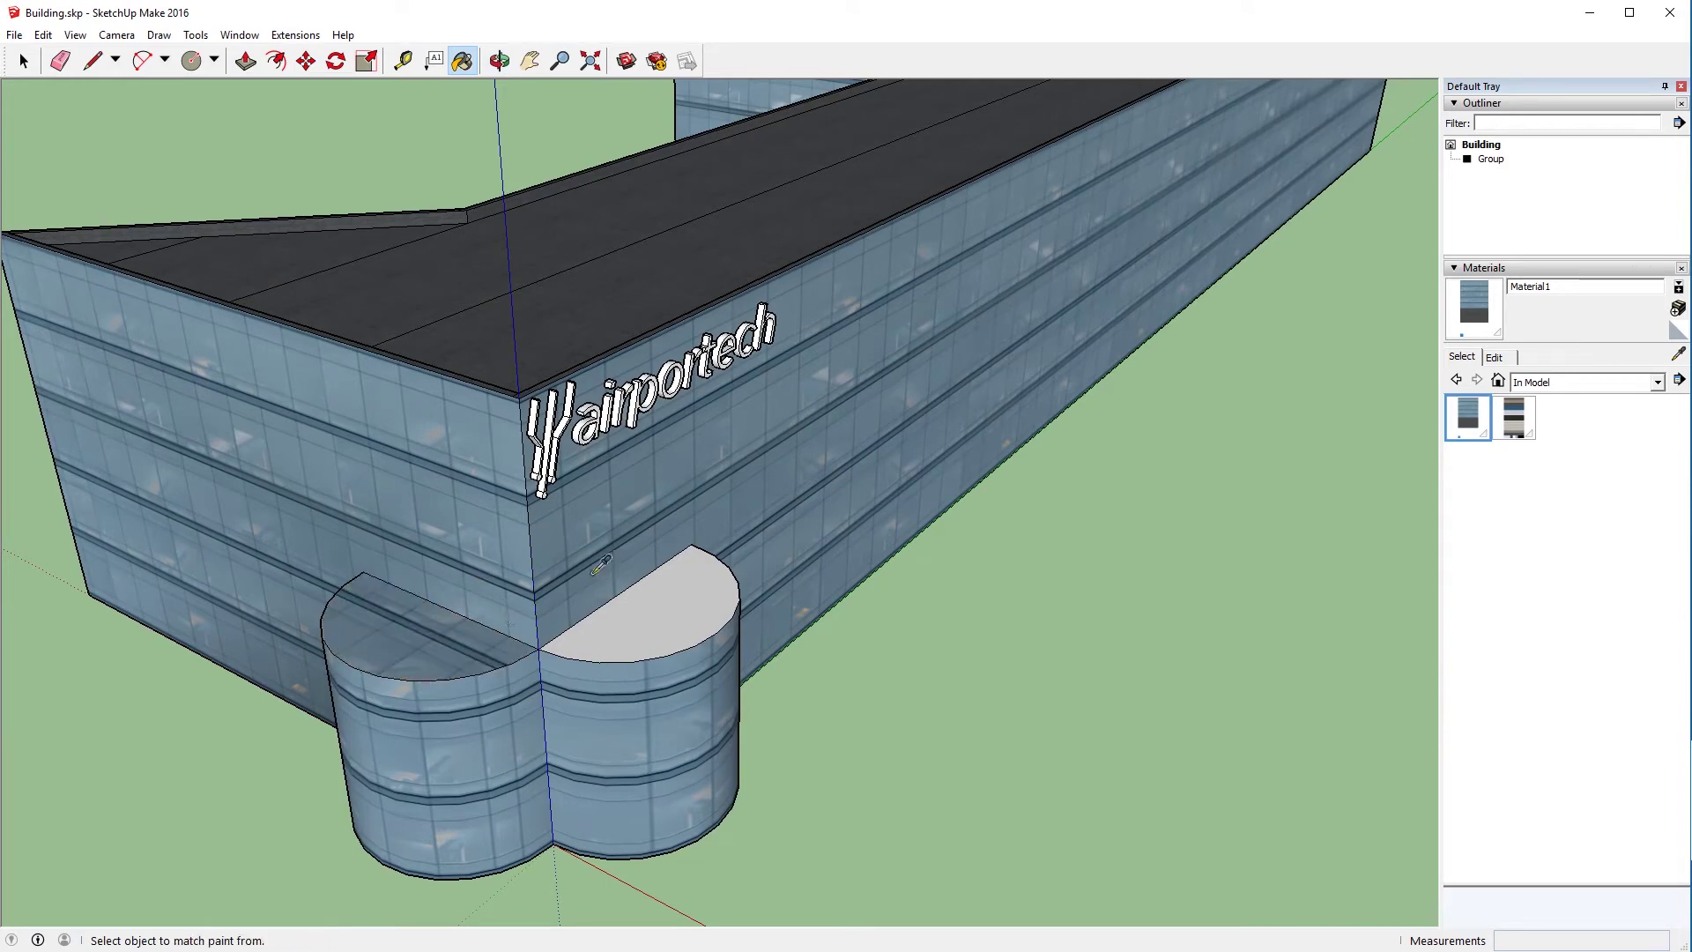
pyautogui.click(659, 595)
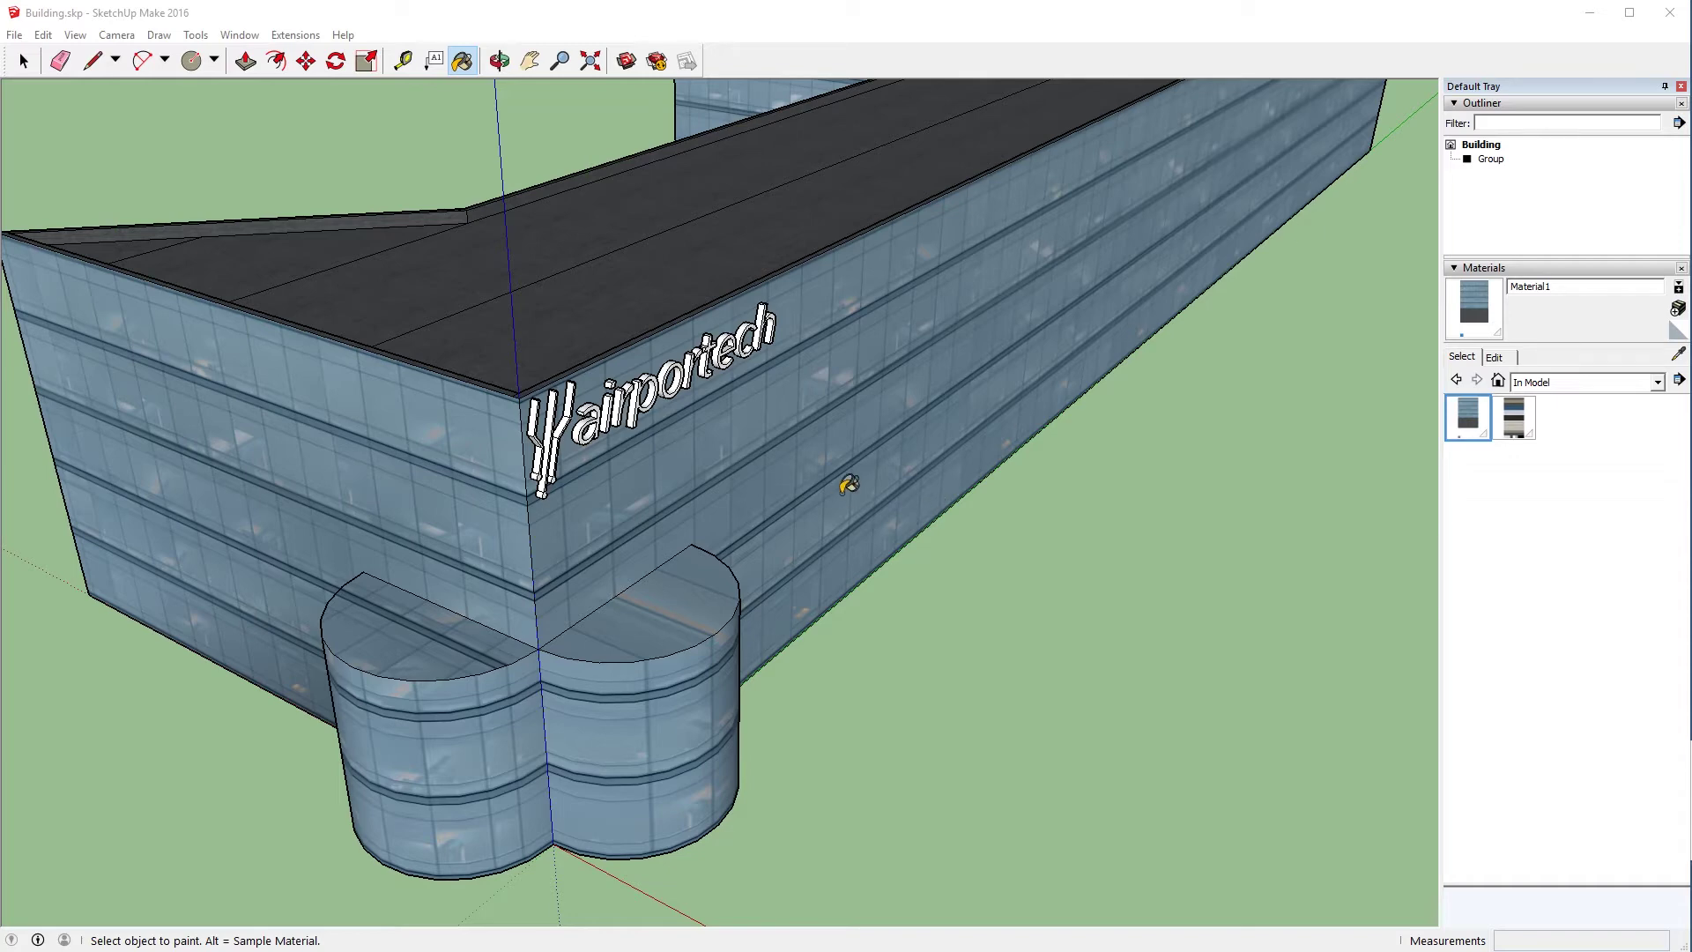
# Examine how the texture wraps around the two half-cylinders from both sides of the building corner.
pyautogui.scroll(-5, 547, 672)
pyautogui.scroll(6, 596, 654)
pyautogui.moveTo(596, 654); pyautogui.dragTo(974, 514, button='middle')
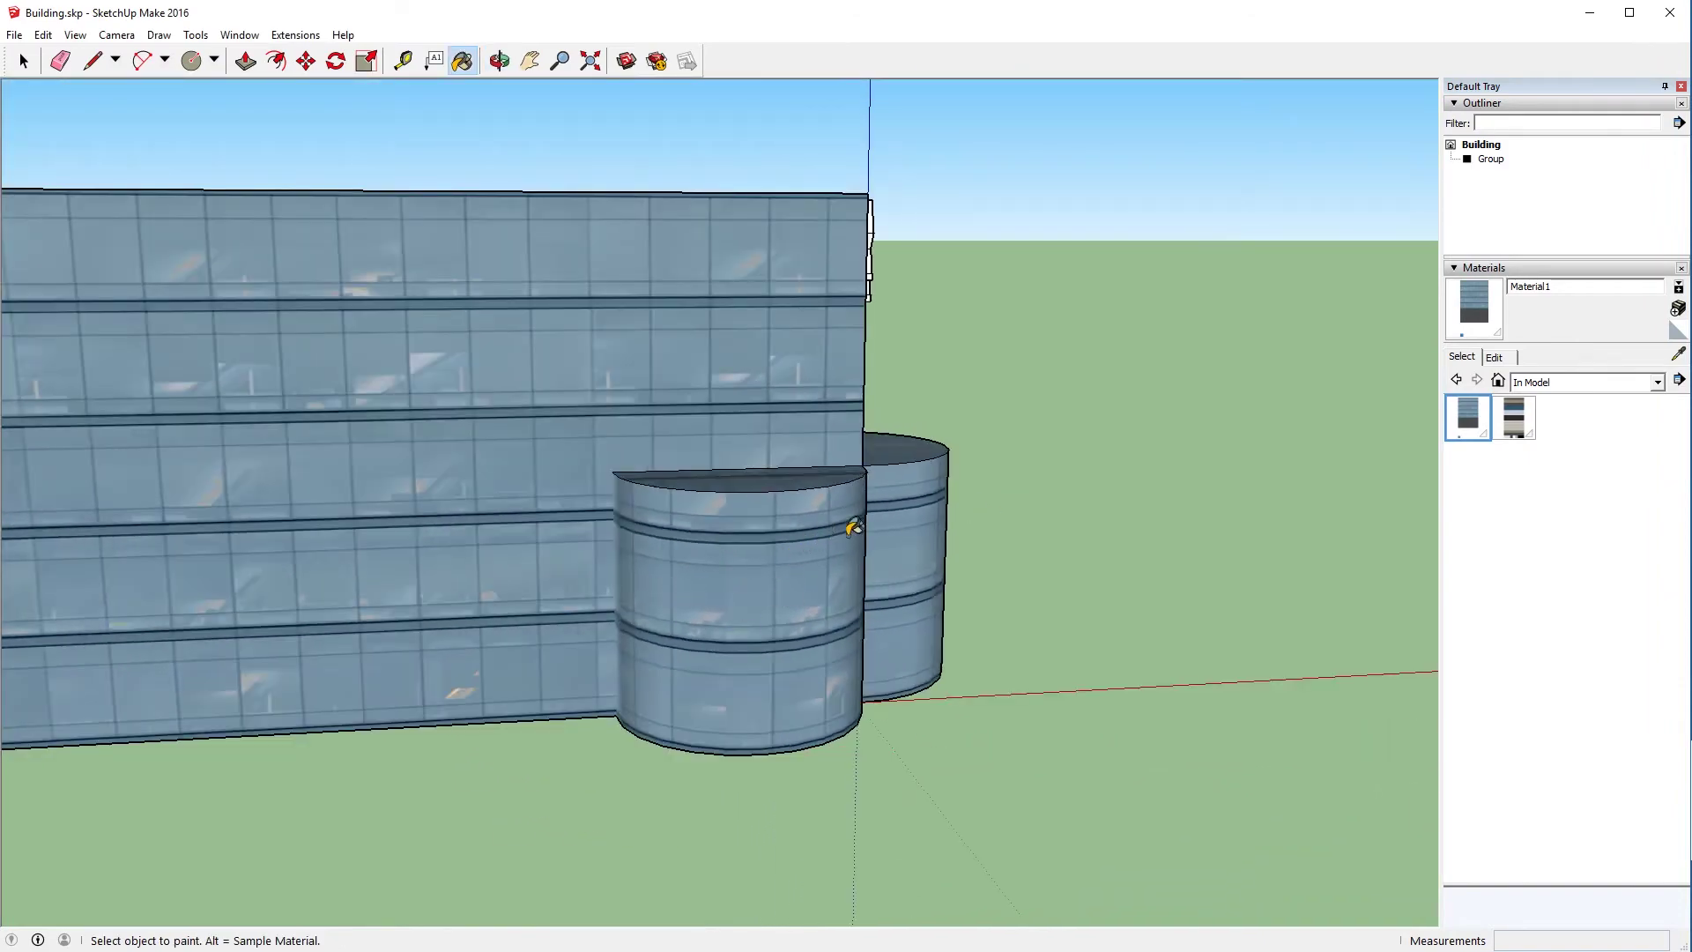
pyautogui.moveTo(854, 525); pyautogui.dragTo(238, 552, button='middle')
pyautogui.moveTo(763, 581); pyautogui.dragTo(317, 593, button='middle')
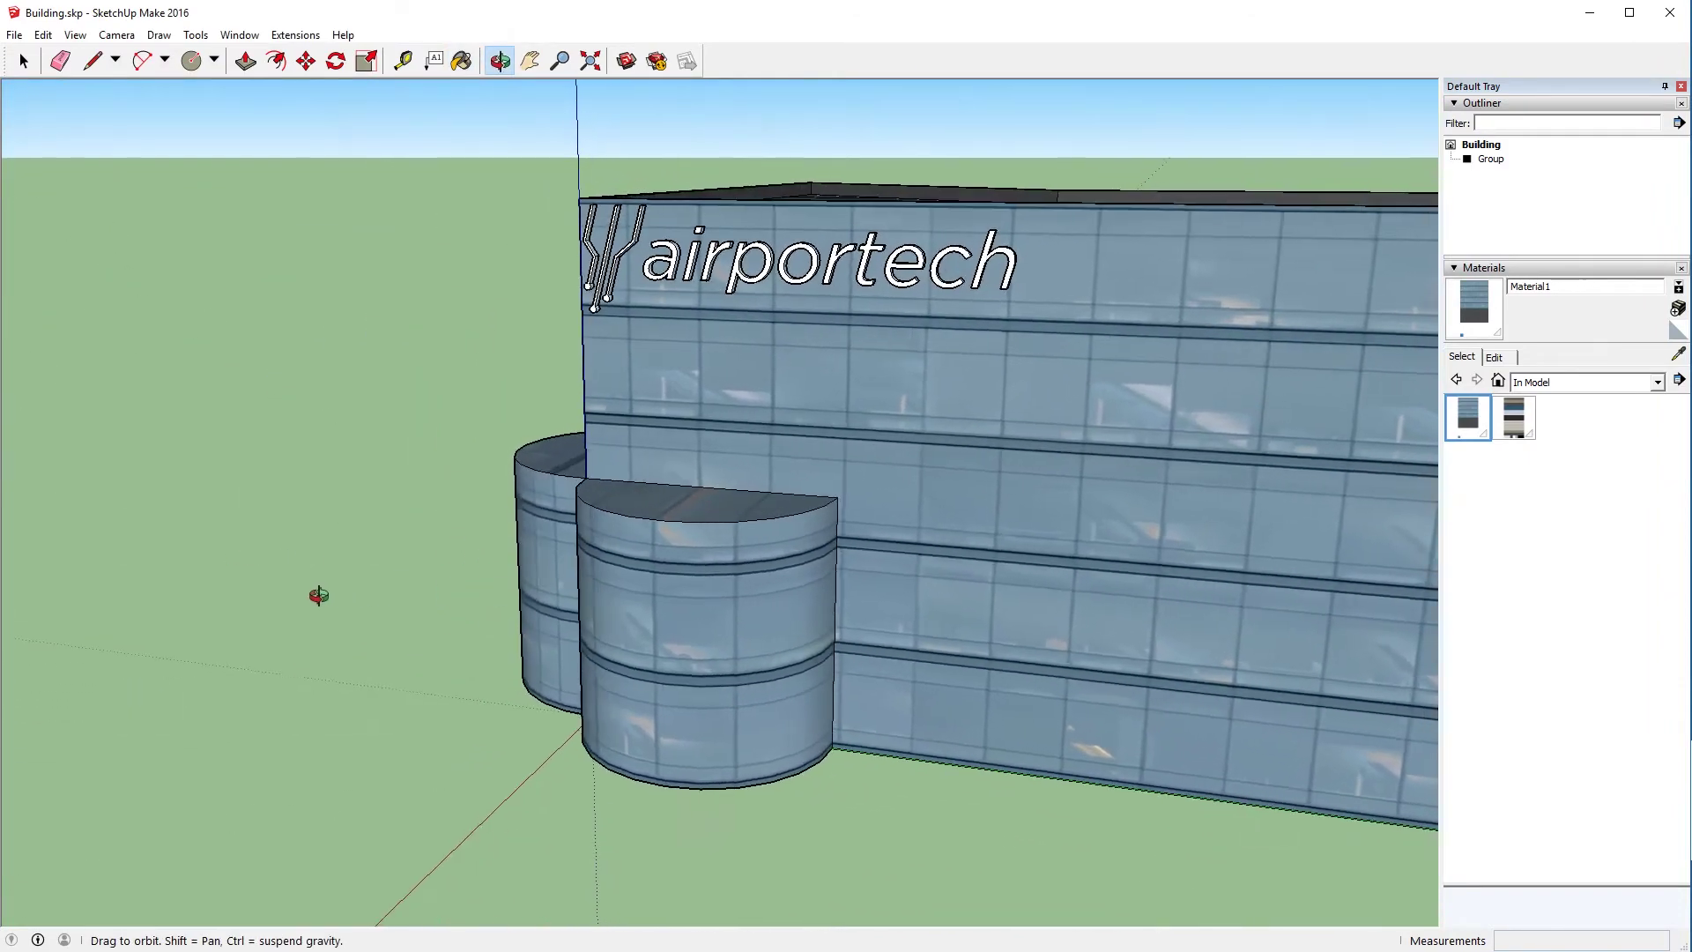
pyautogui.moveTo(741, 567); pyautogui.dragTo(1691, 538, button='middle')
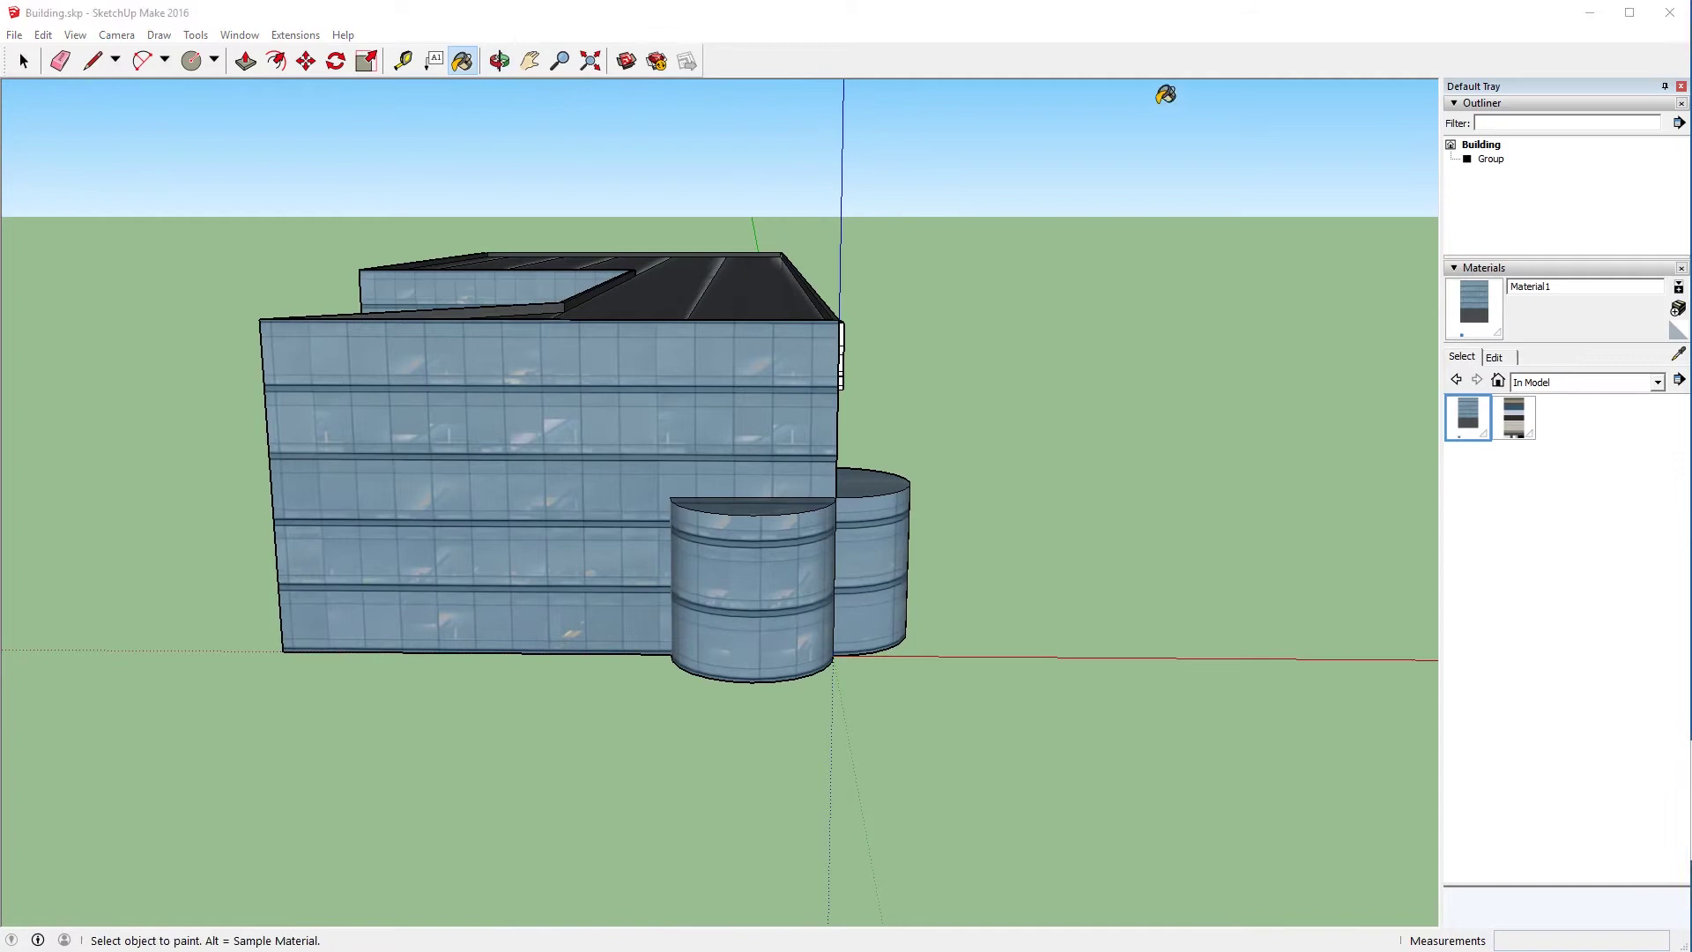
pyautogui.moveTo(1056, 467); pyautogui.dragTo(1031, 512, button='middle')
pyautogui.press('b')
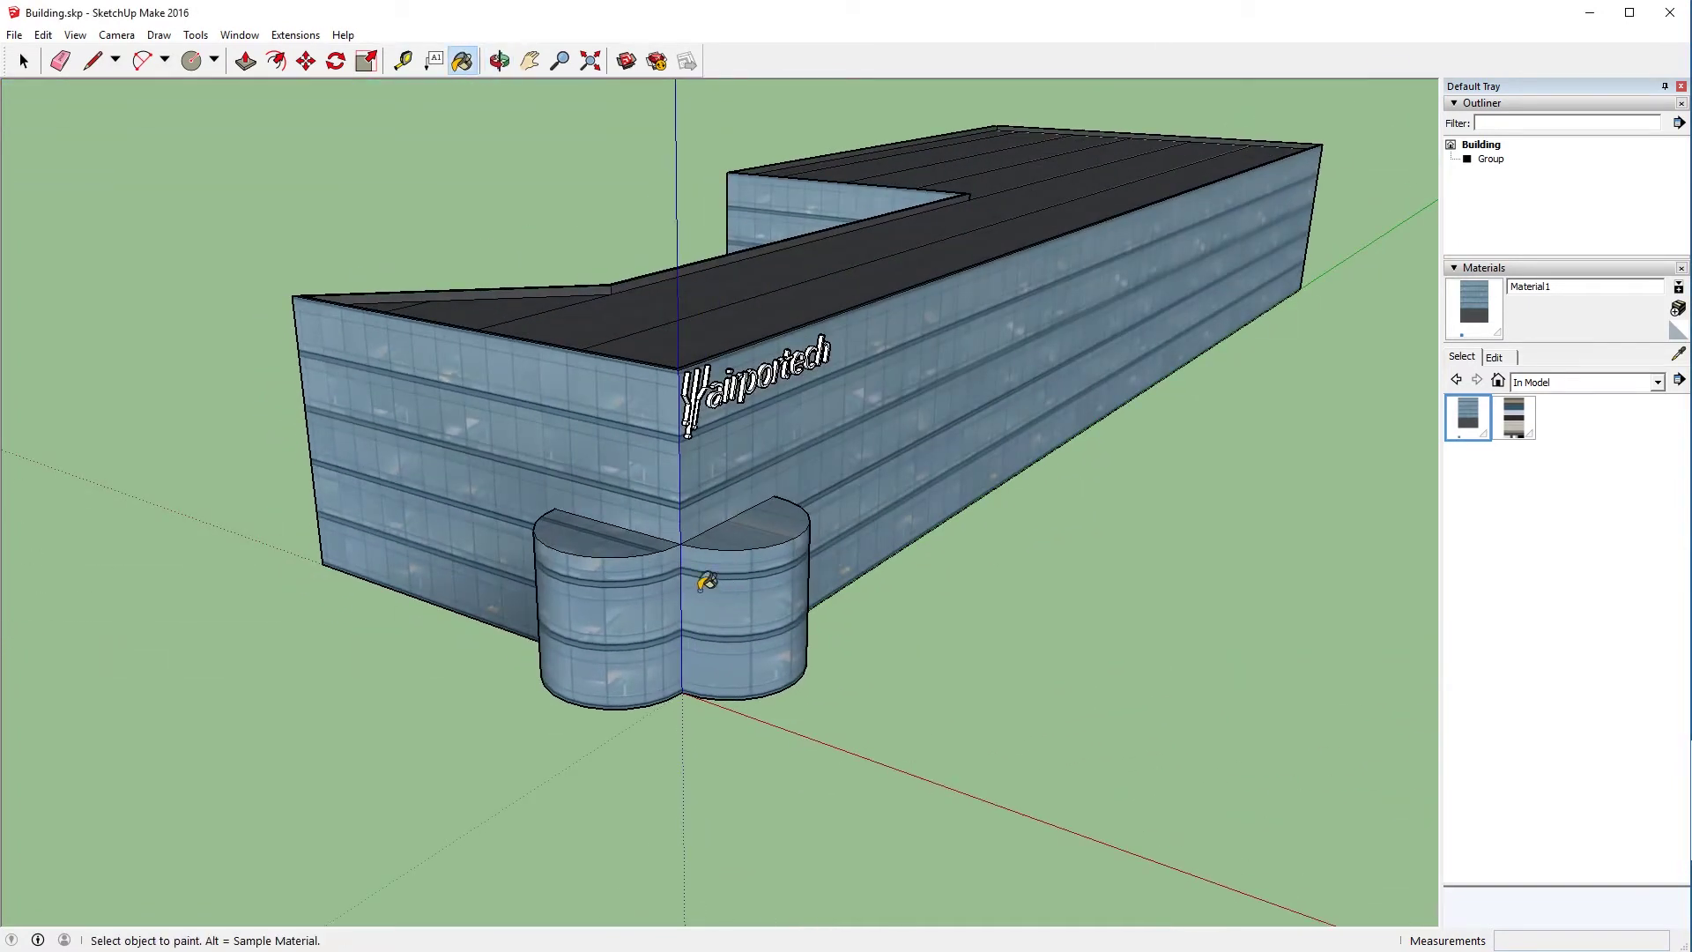
pyautogui.scroll(3, 698, 578)
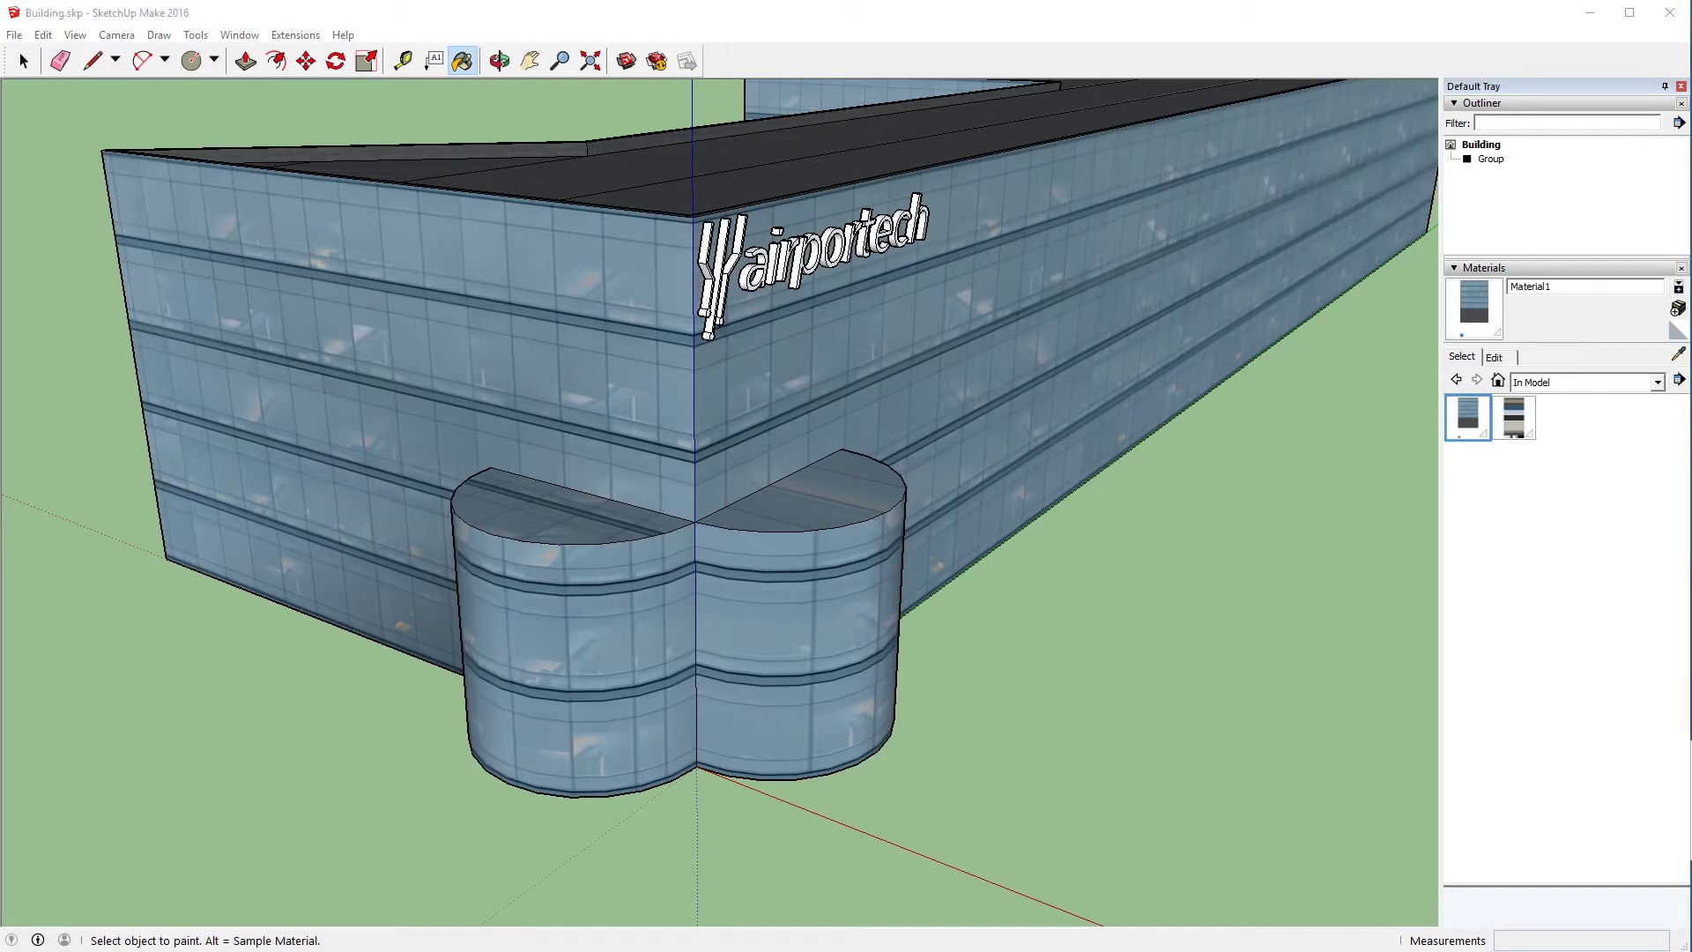
pyautogui.scroll(-8, 246, 426)
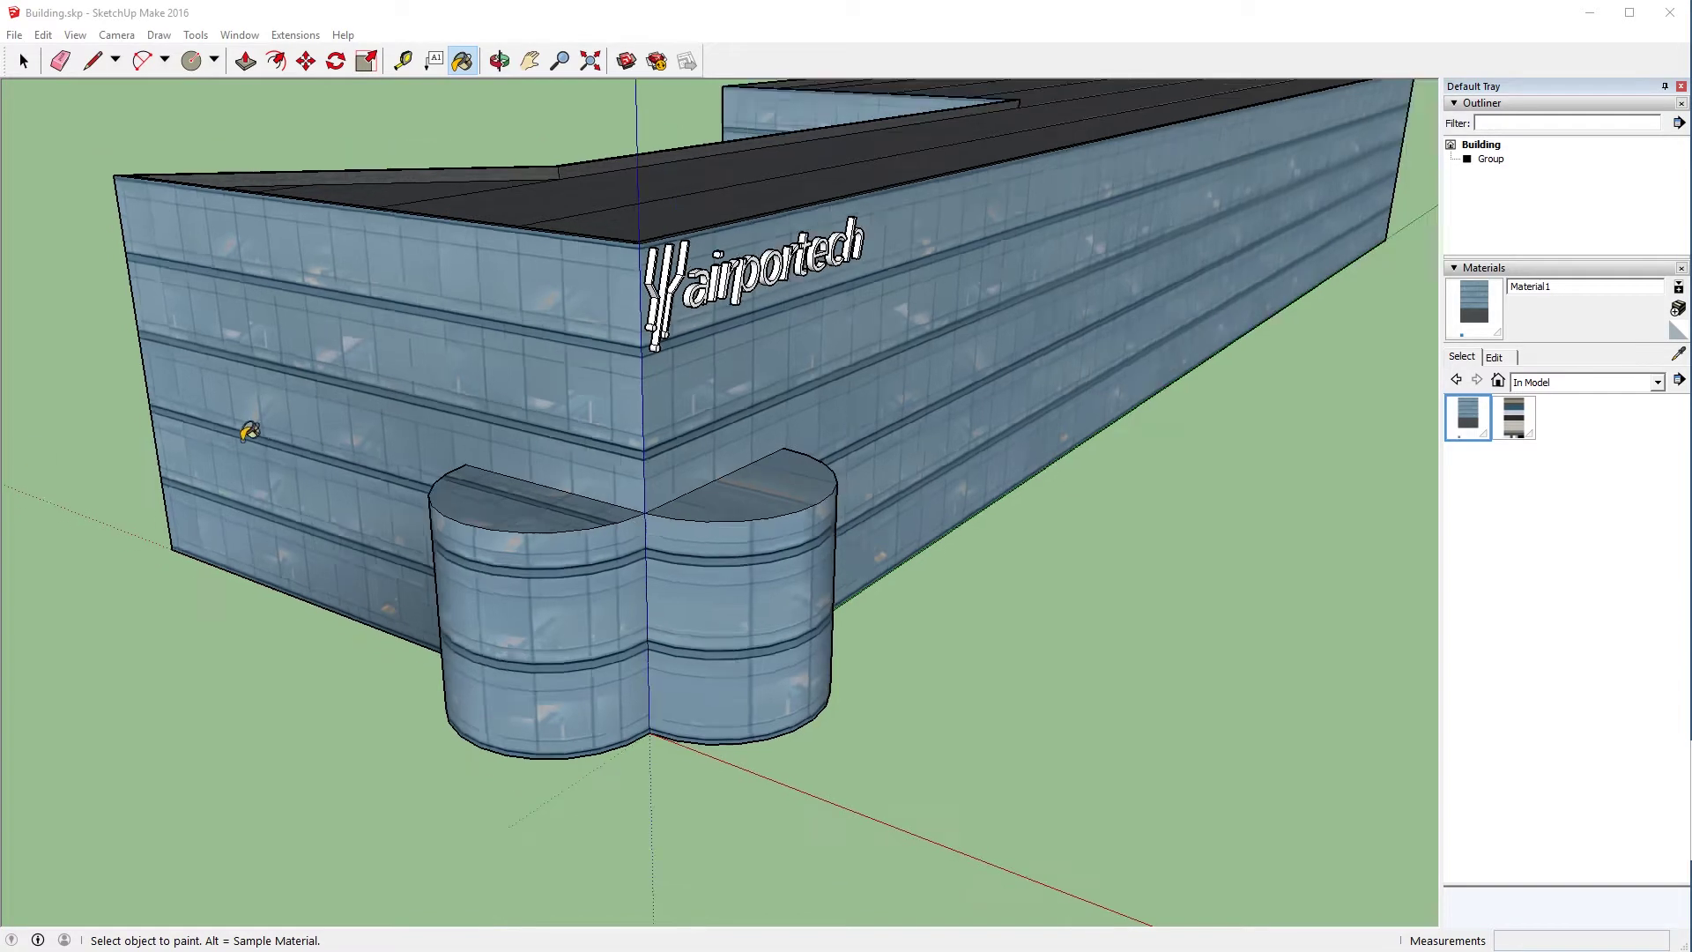
# Sample the facade's glass texture and paint the outer surface of the freestanding ring-shaped wall with it.
pyautogui.moveTo(517, 483)
pyautogui.mouseDown(button='middle')
pyautogui.moveTo(1010, 551)
pyautogui.moveTo(872, 445)
pyautogui.mouseUp(button='middle')
pyautogui.scroll(5, 1057, 518)
pyautogui.scroll(1, 1055, 517)
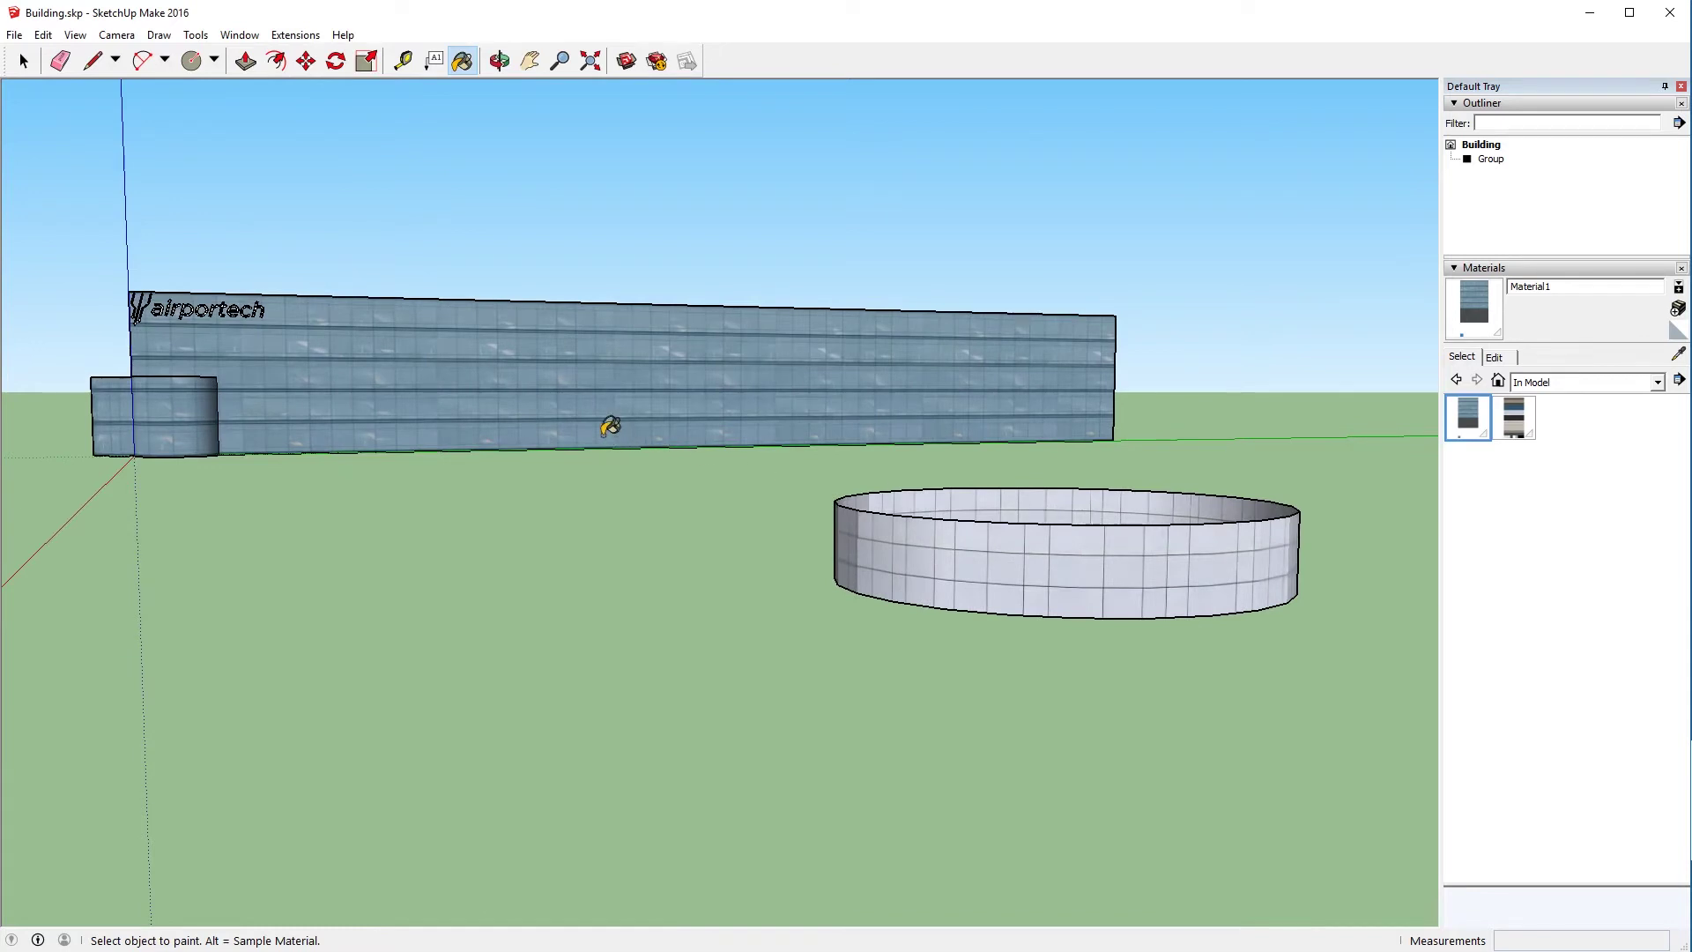
pyautogui.press('alt')
pyautogui.moveTo(1077, 541)
pyautogui.mouseDown(button='middle')
pyautogui.moveTo(1072, 626)
pyautogui.moveTo(1063, 610)
pyautogui.moveTo(1087, 578)
pyautogui.moveTo(1601, 597)
pyautogui.moveTo(570, 483)
pyautogui.moveTo(1559, 518)
pyautogui.mouseUp(button='middle')
pyautogui.click(1090, 580)
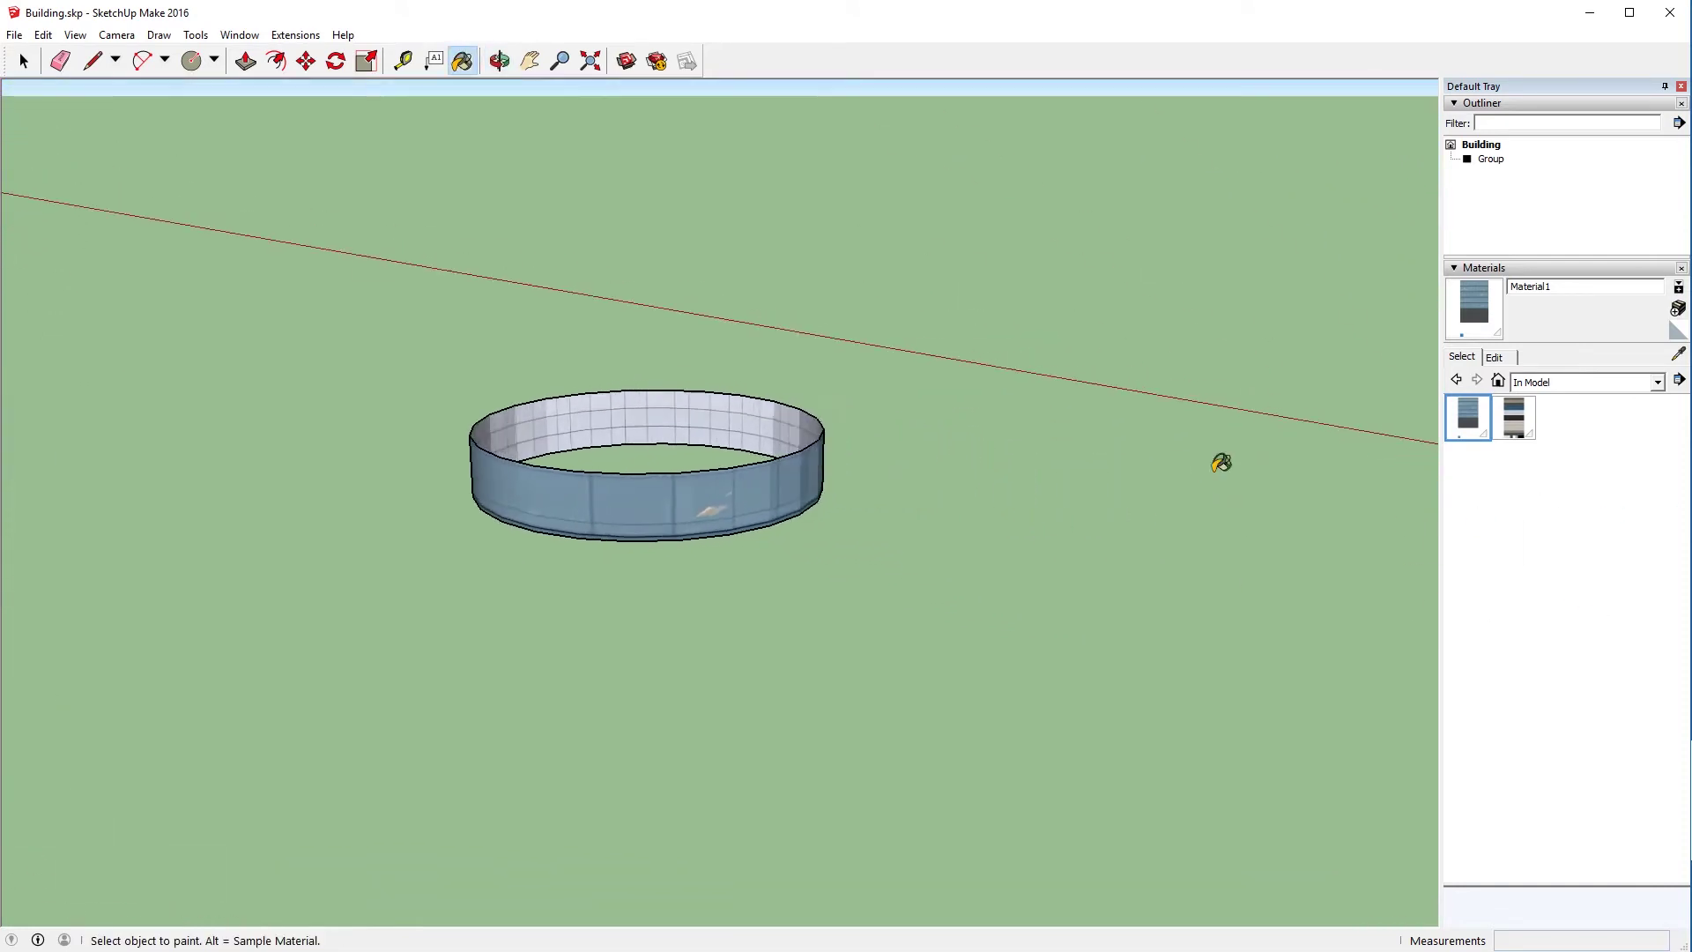
# Sample the glass texture beside the ring's unpainted segment and paint that segment with it.
pyautogui.moveTo(600, 470)
pyautogui.mouseDown(button='middle')
pyautogui.moveTo(540, 472)
pyautogui.moveTo(1228, 484)
pyautogui.moveTo(1661, 450)
pyautogui.moveTo(860, 452)
pyautogui.mouseUp(button='middle')
pyautogui.moveTo(672, 491)
pyautogui.mouseDown(button='middle')
pyautogui.moveTo(940, 517)
pyautogui.moveTo(954, 534)
pyautogui.moveTo(766, 555)
pyautogui.moveTo(818, 516)
pyautogui.mouseUp(button='middle')
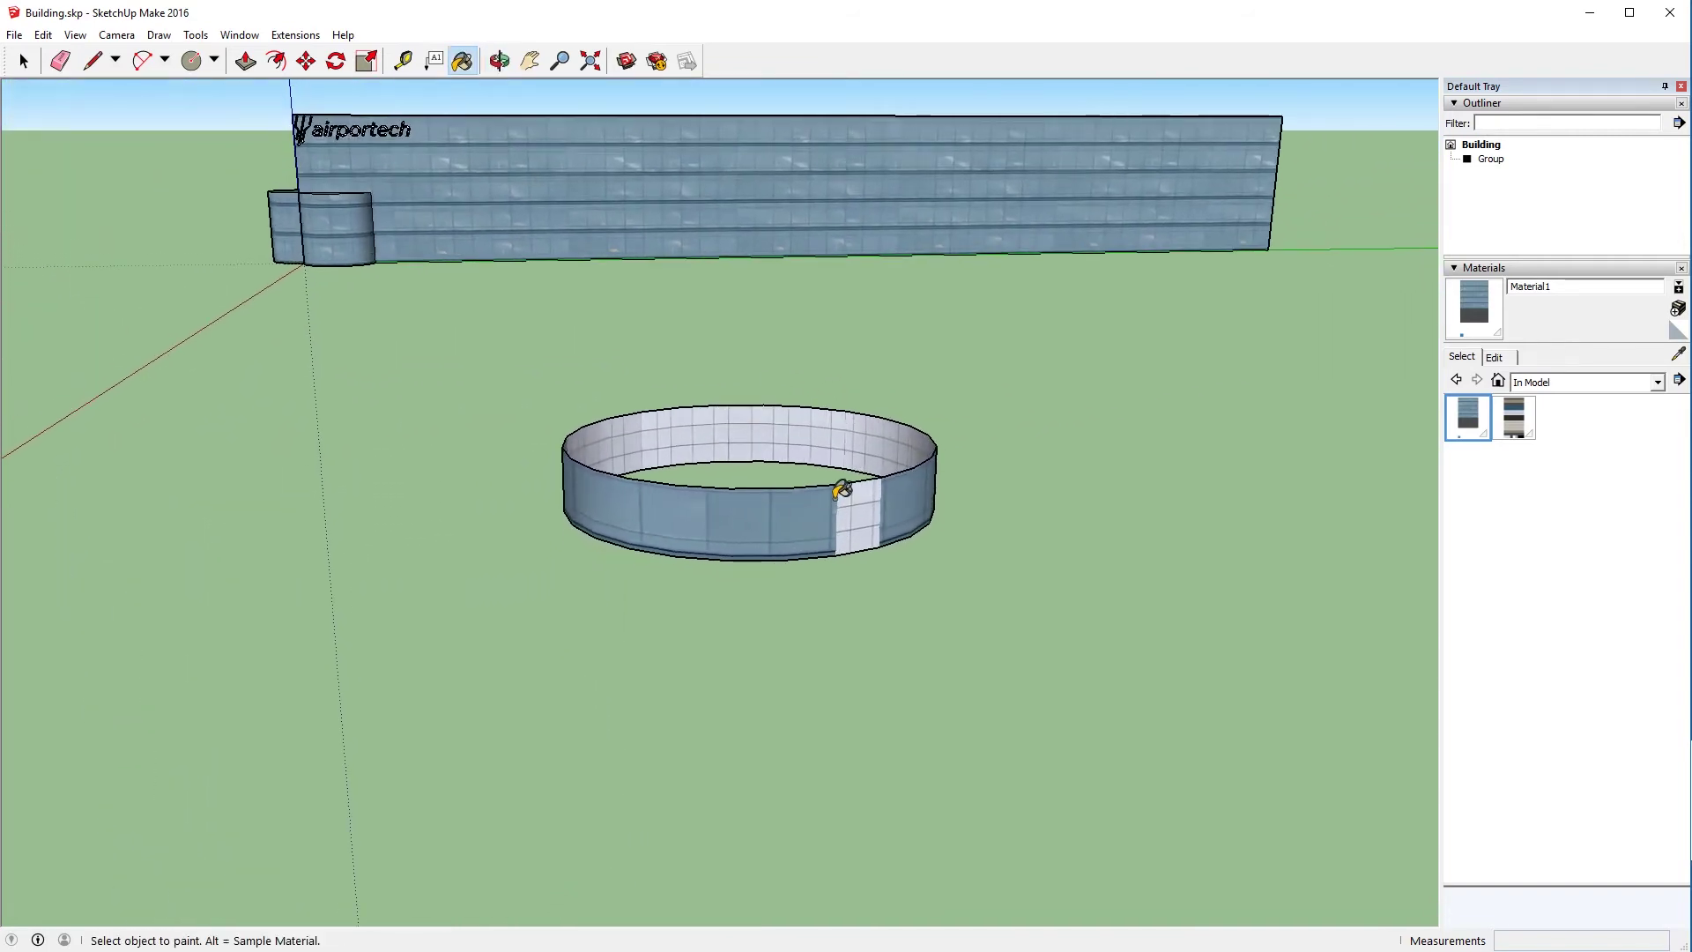
pyautogui.scroll(5, 841, 489)
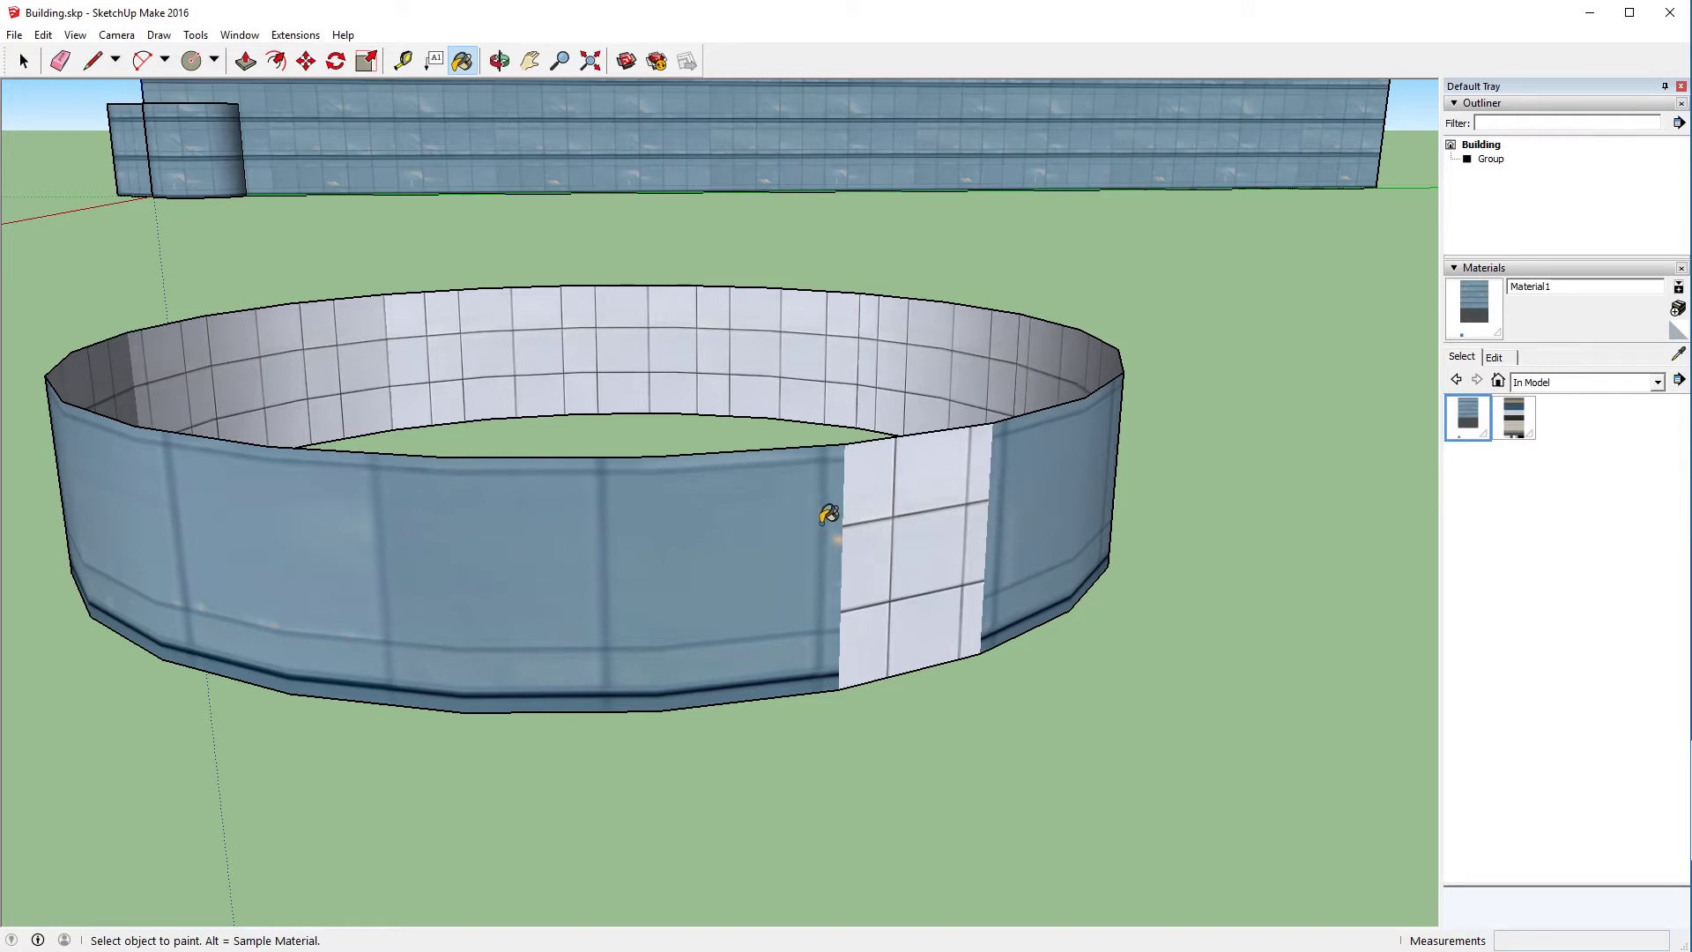
pyautogui.press('alt')
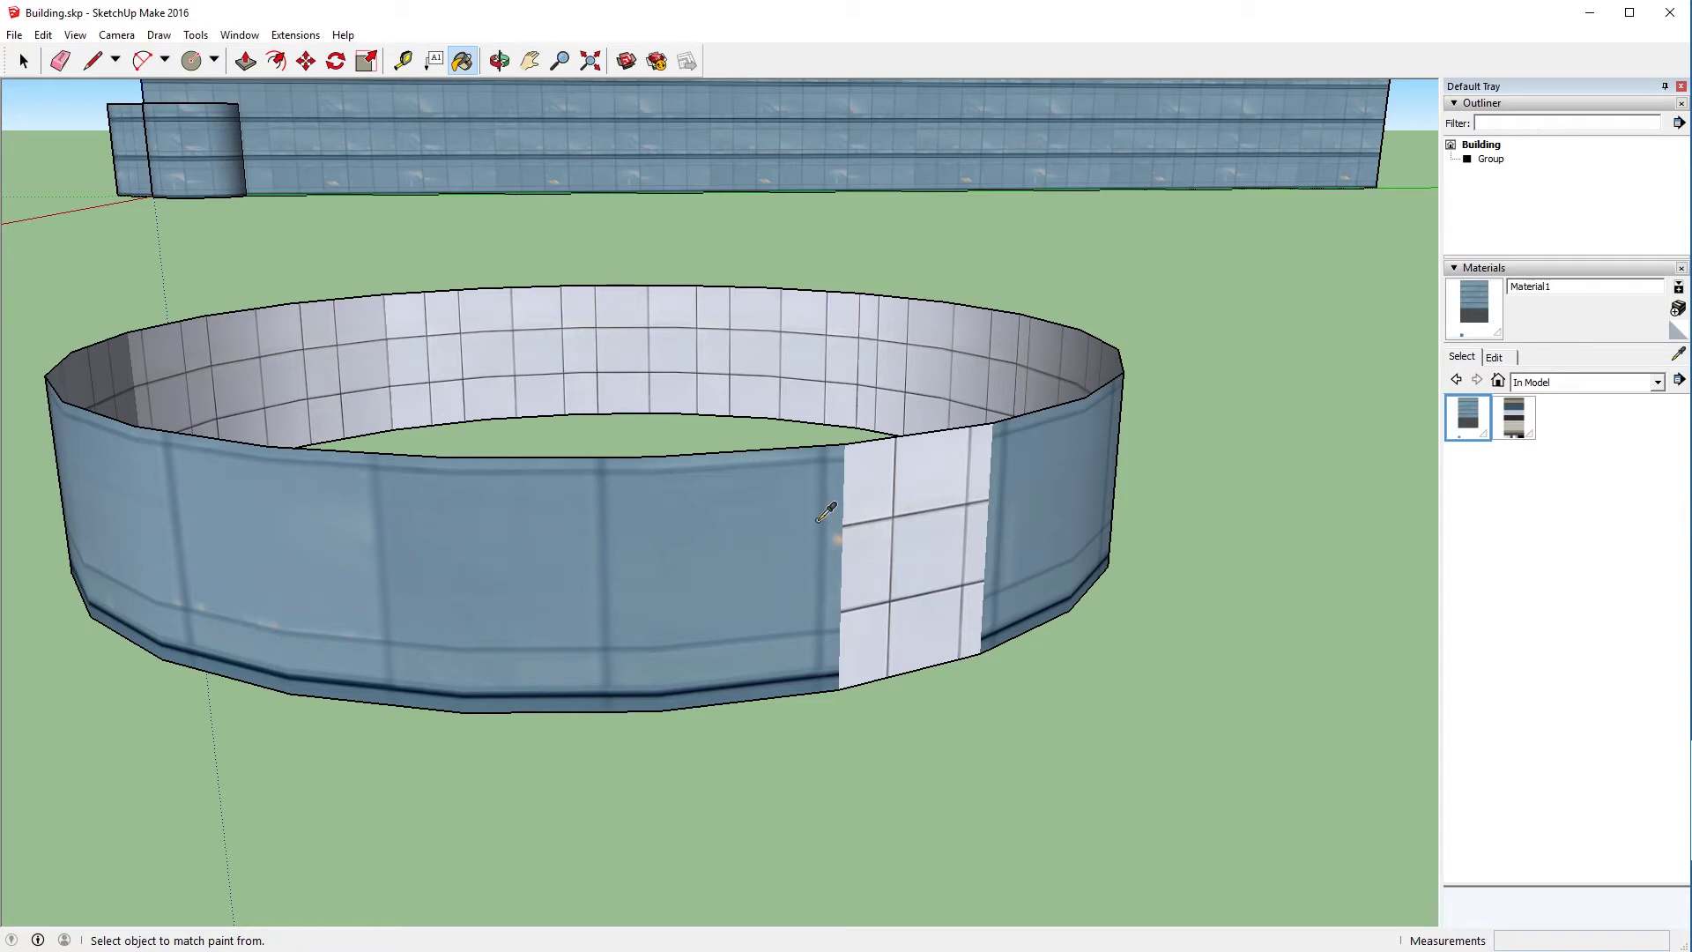
pyautogui.keyDown('alt'); pyautogui.click(827, 511); pyautogui.keyUp('alt')
pyautogui.click(890, 498)
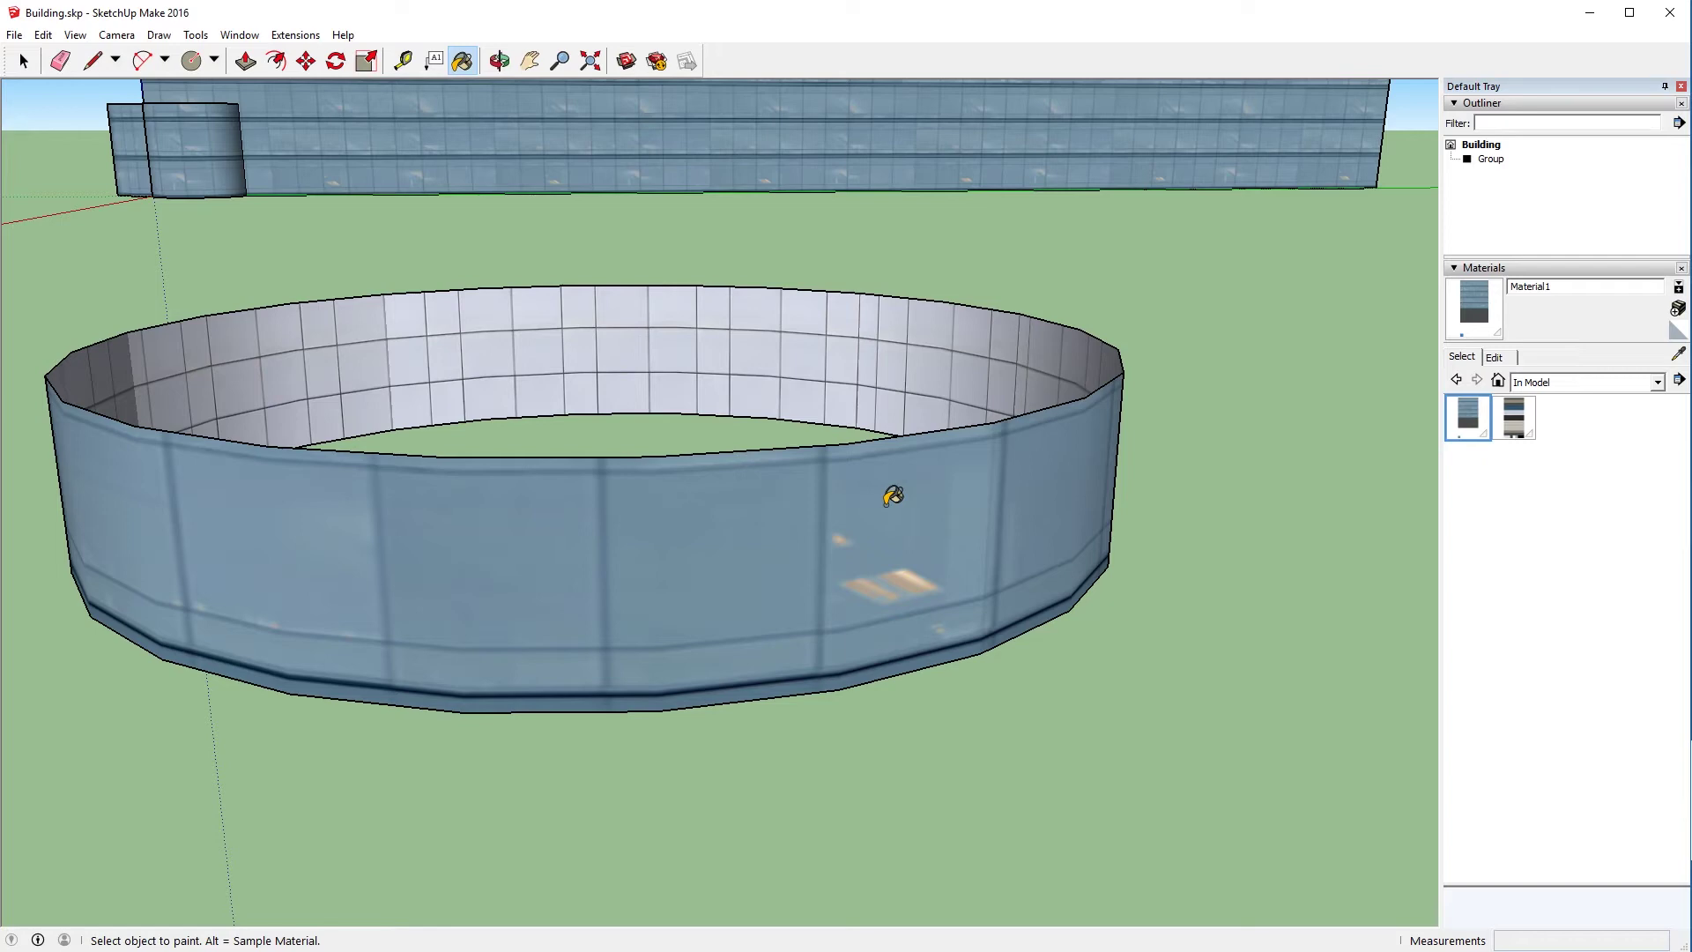
# Undo the last paint on the ring's front segment.
pyautogui.scroll(-5, 885, 520)
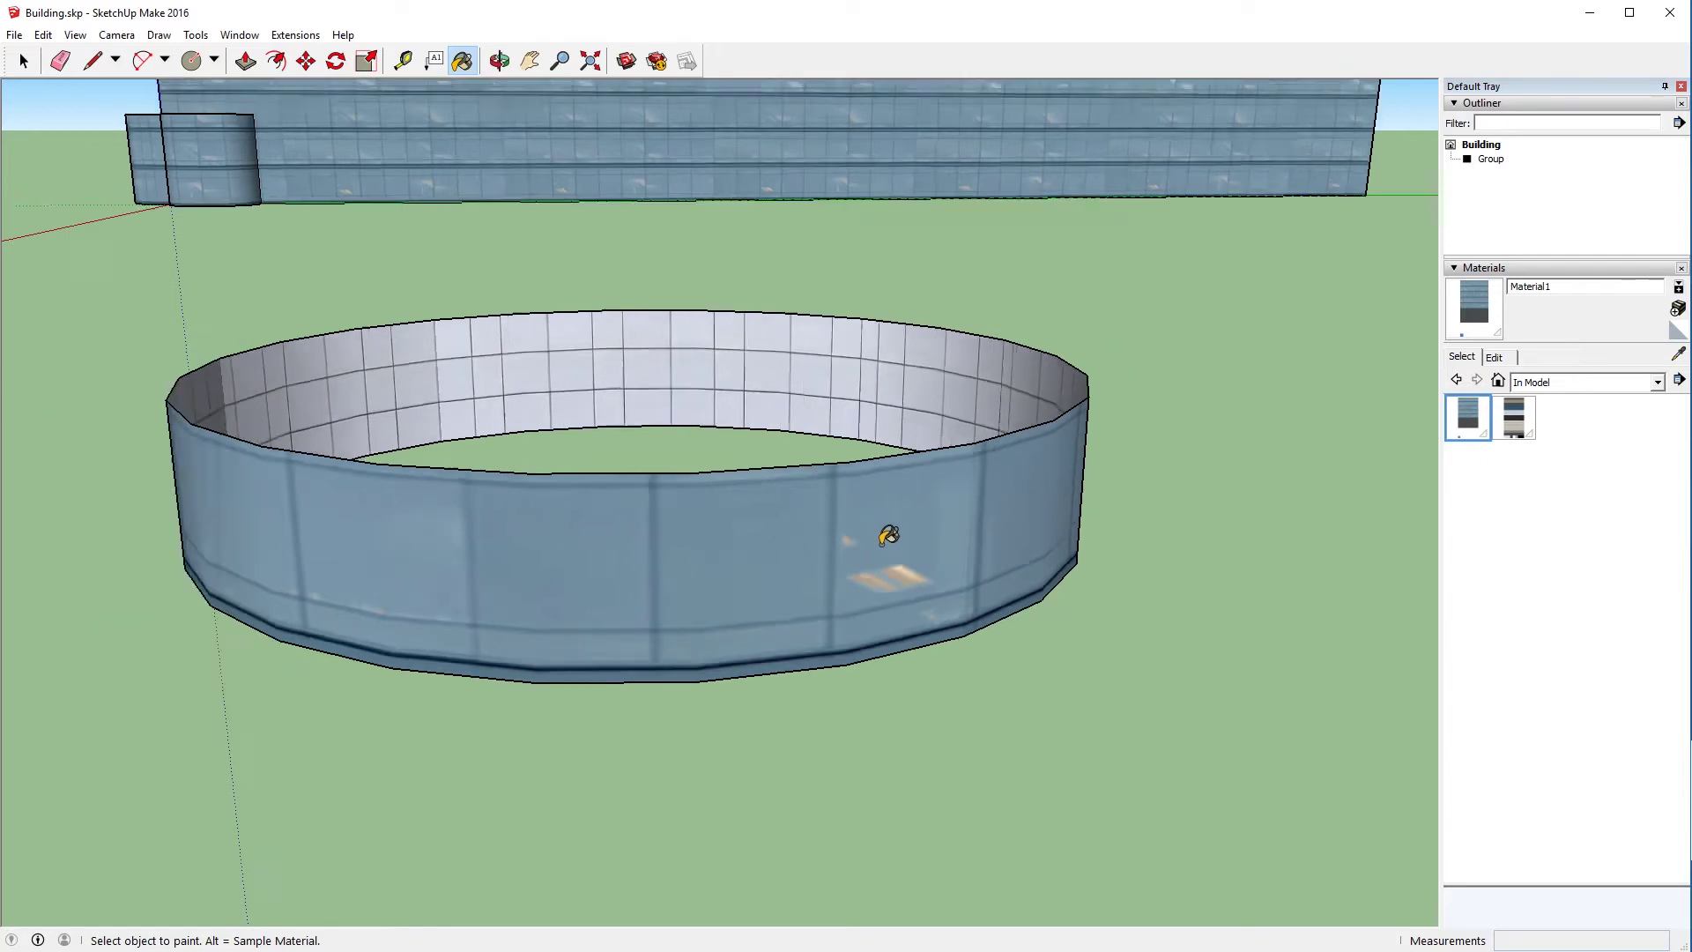
pyautogui.moveTo(880, 544); pyautogui.dragTo(912, 585, button='middle')
pyautogui.click(930, 583)
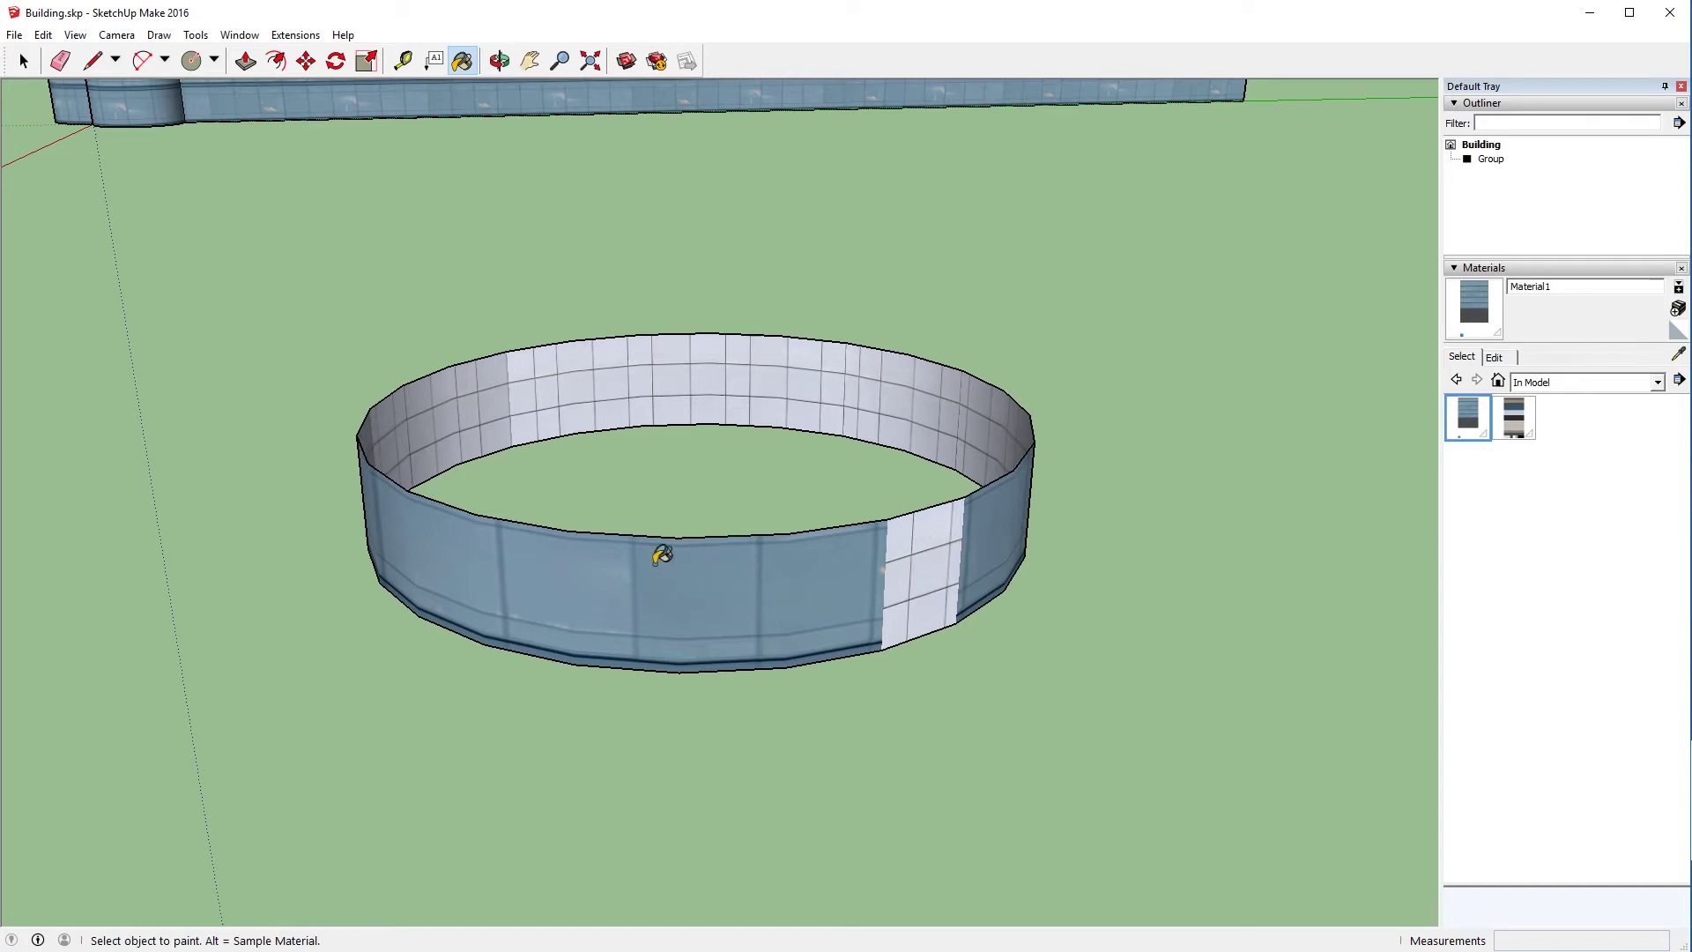
# Resample the neighbouring glass texture on the ring and fill the remaining gap with it.
pyautogui.scroll(3, 1009, 561)
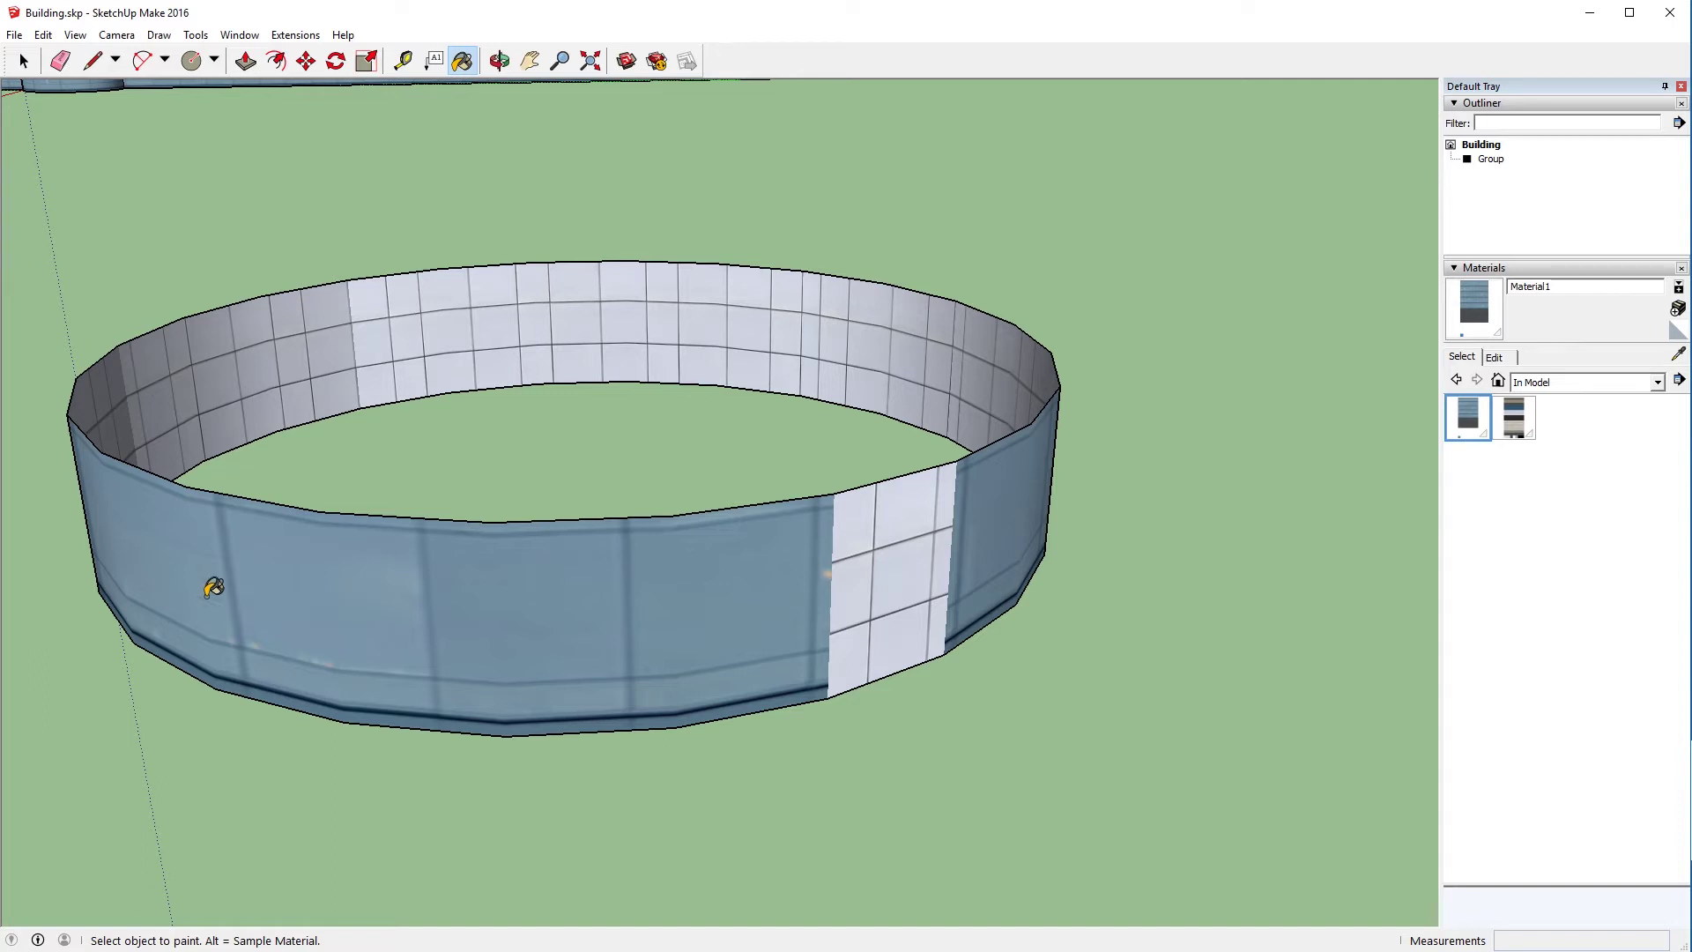
pyautogui.press('alt')
pyautogui.click(861, 540)
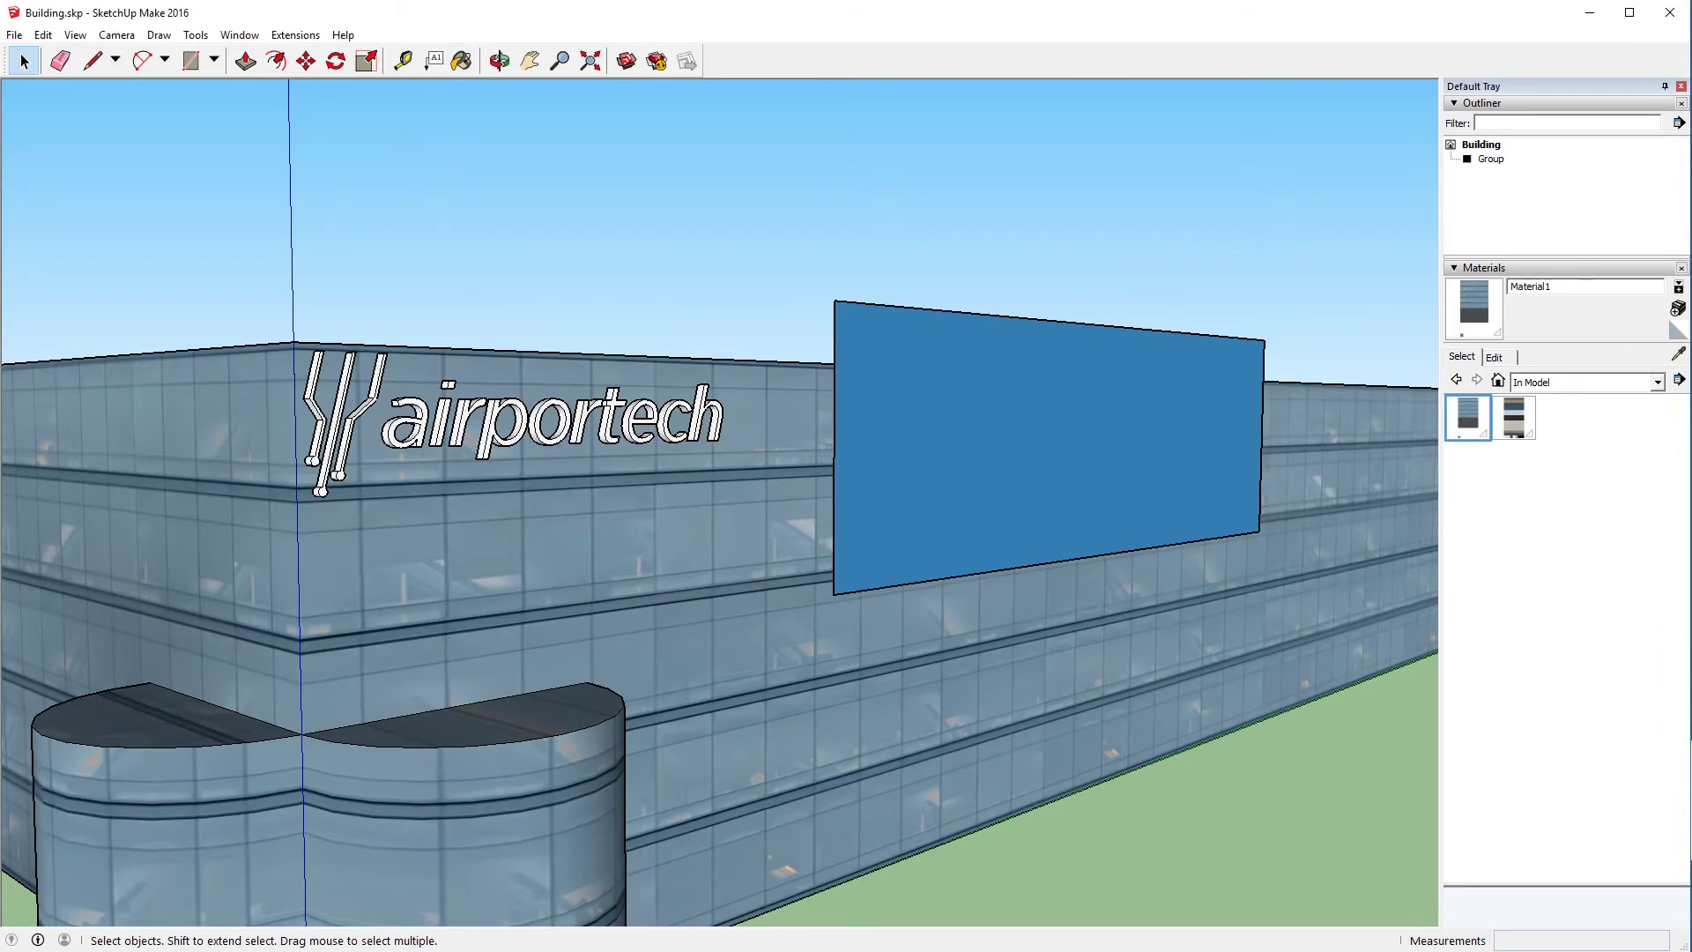
# Try to move the blue rectangle onto the facade's upper corner, over the area of the airportech sign.
pyautogui.moveTo(710, 282); pyautogui.dragTo(773, 529, button='middle')
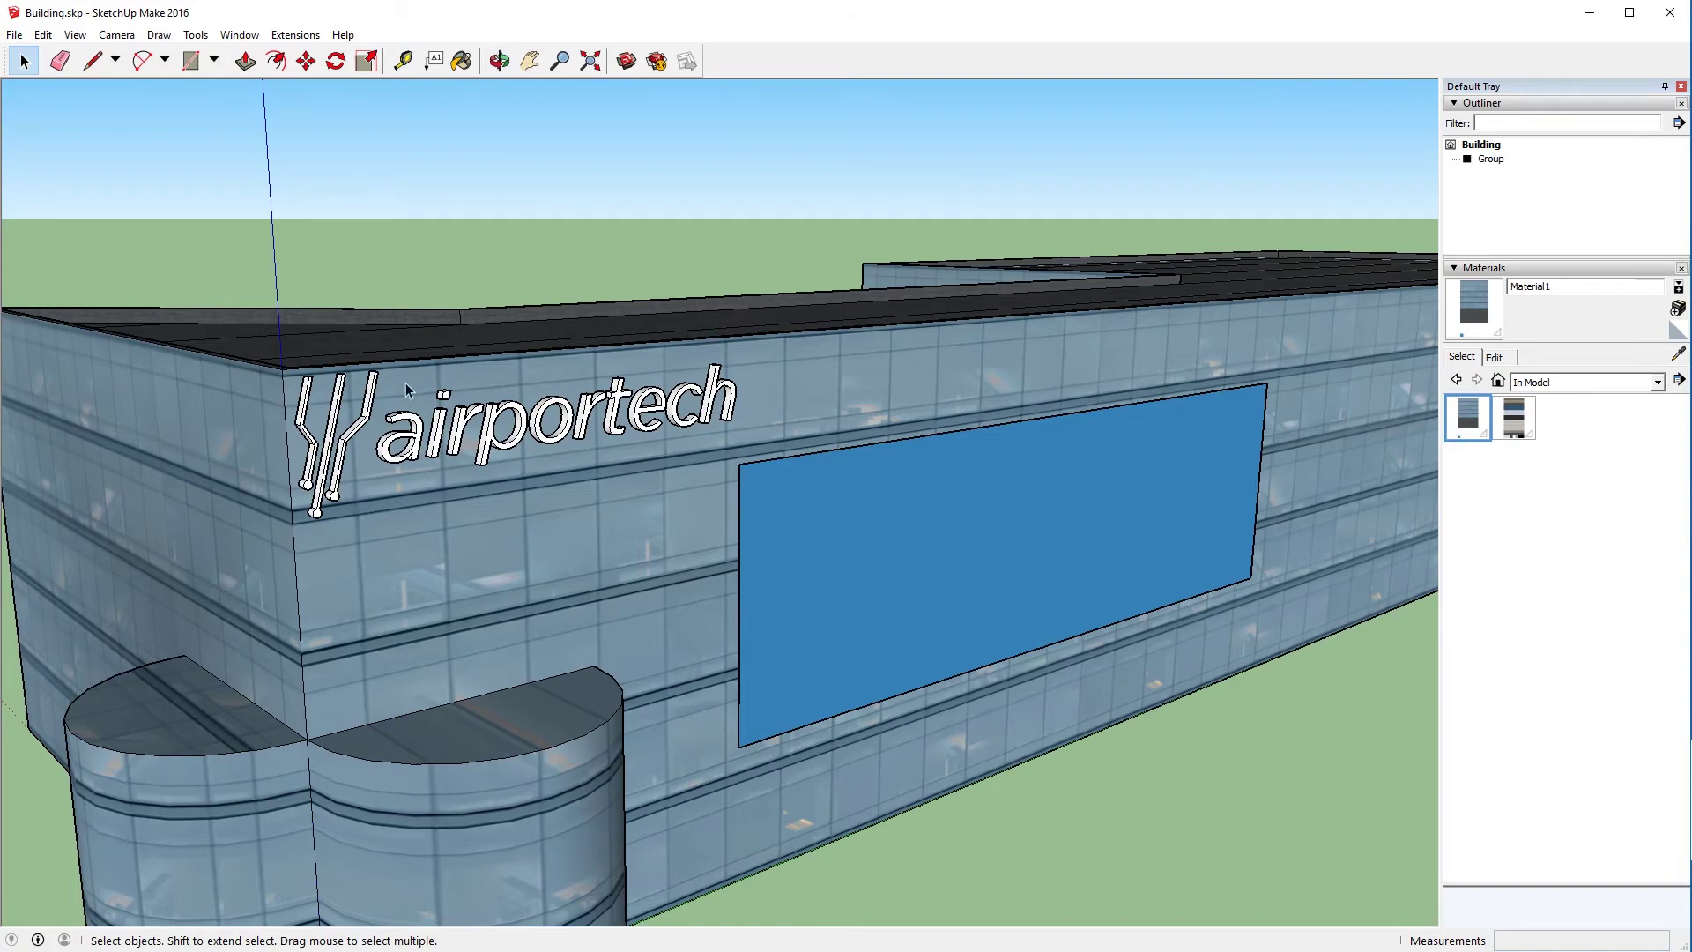
pyautogui.moveTo(499, 477); pyautogui.dragTo(1141, 570, button='middle')
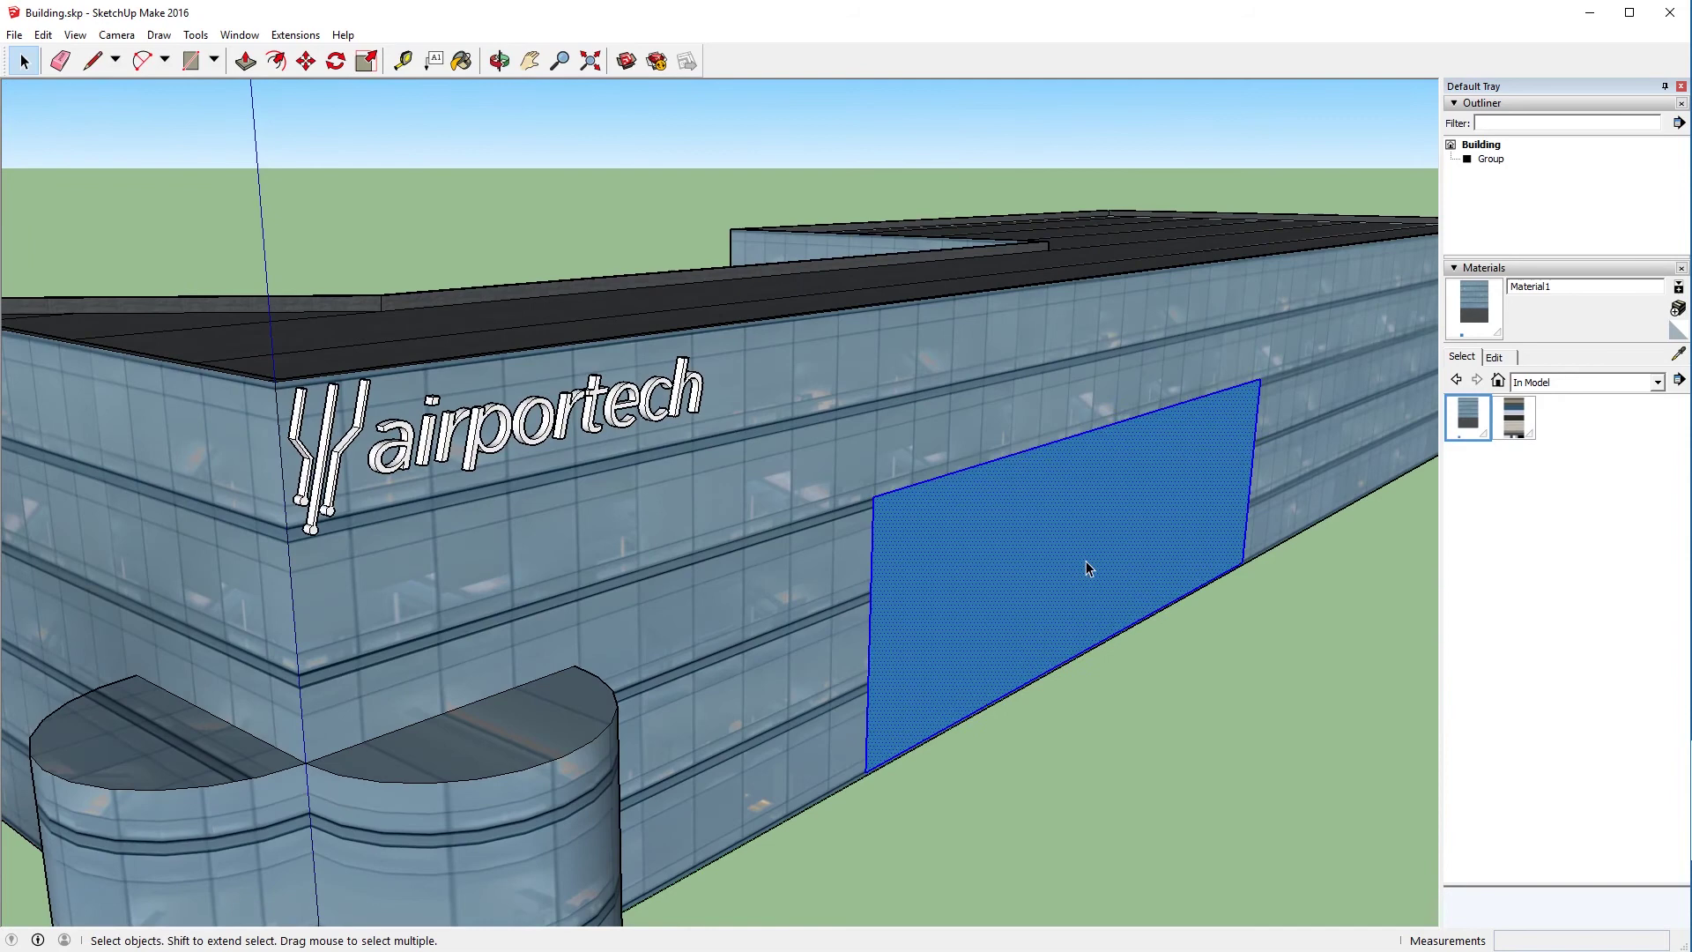
pyautogui.press('m')
pyautogui.click(871, 511)
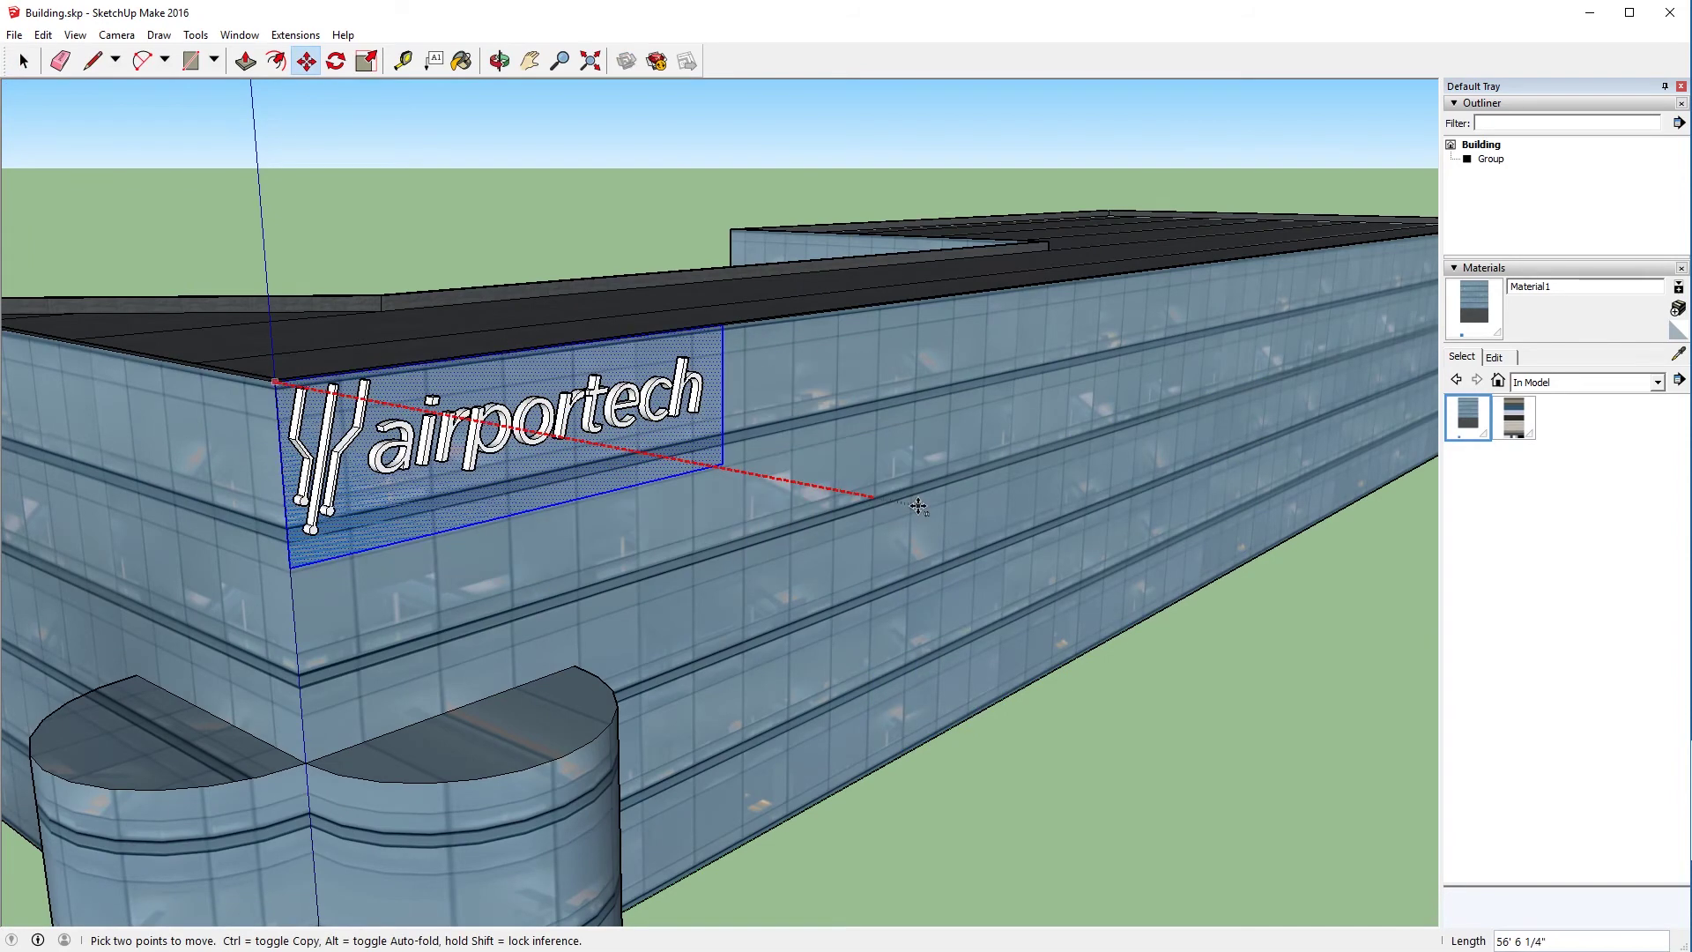
pyautogui.press('space')
# Set the texture of the blue rectangle's face beside the airportech sign to Projected.
pyautogui.moveTo(912, 525); pyautogui.dragTo(875, 474, button='middle')
pyautogui.rightClick(875, 474)
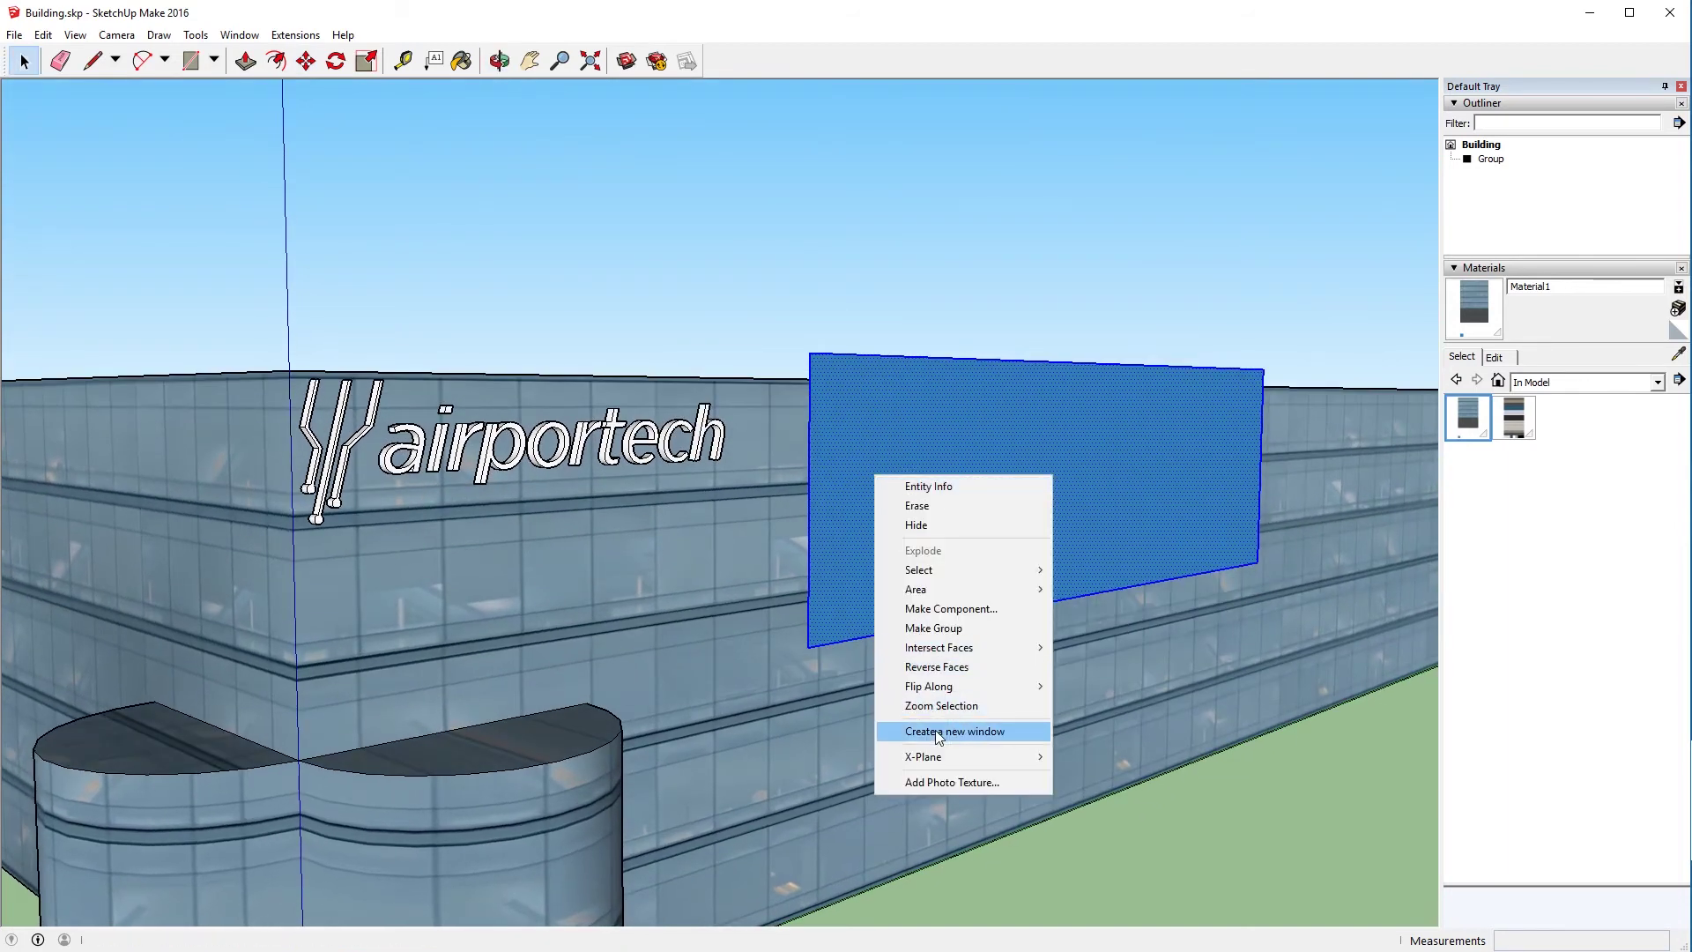
pyautogui.click(895, 442)
pyautogui.rightClick(913, 420)
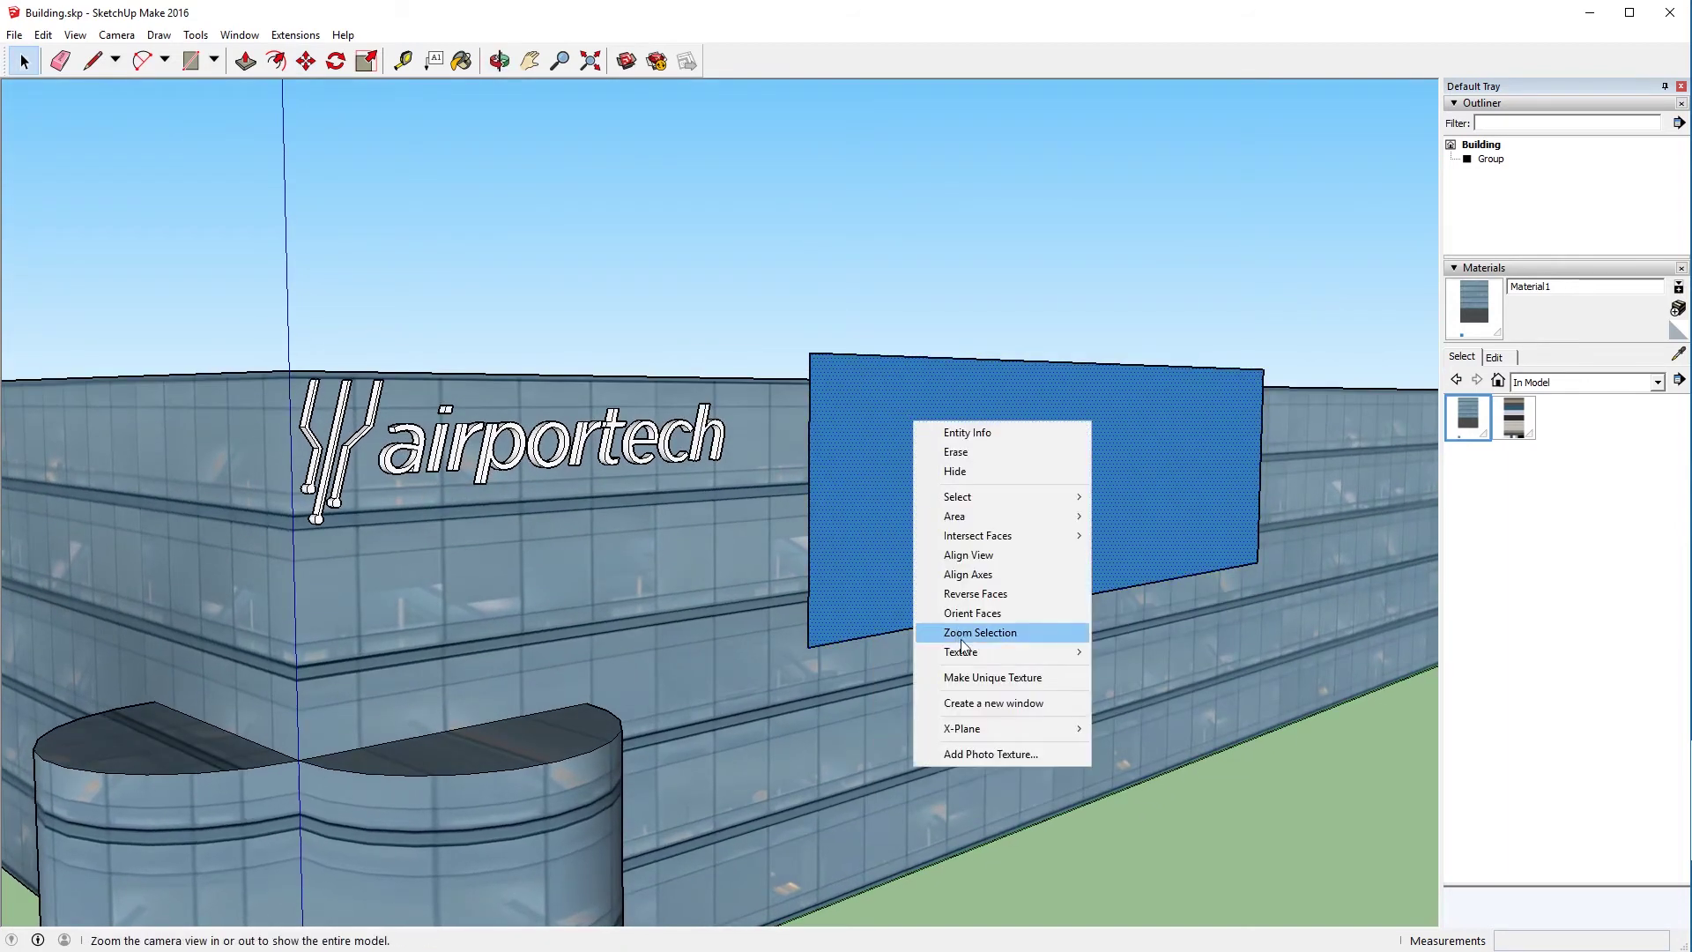
pyautogui.moveTo(917, 654)
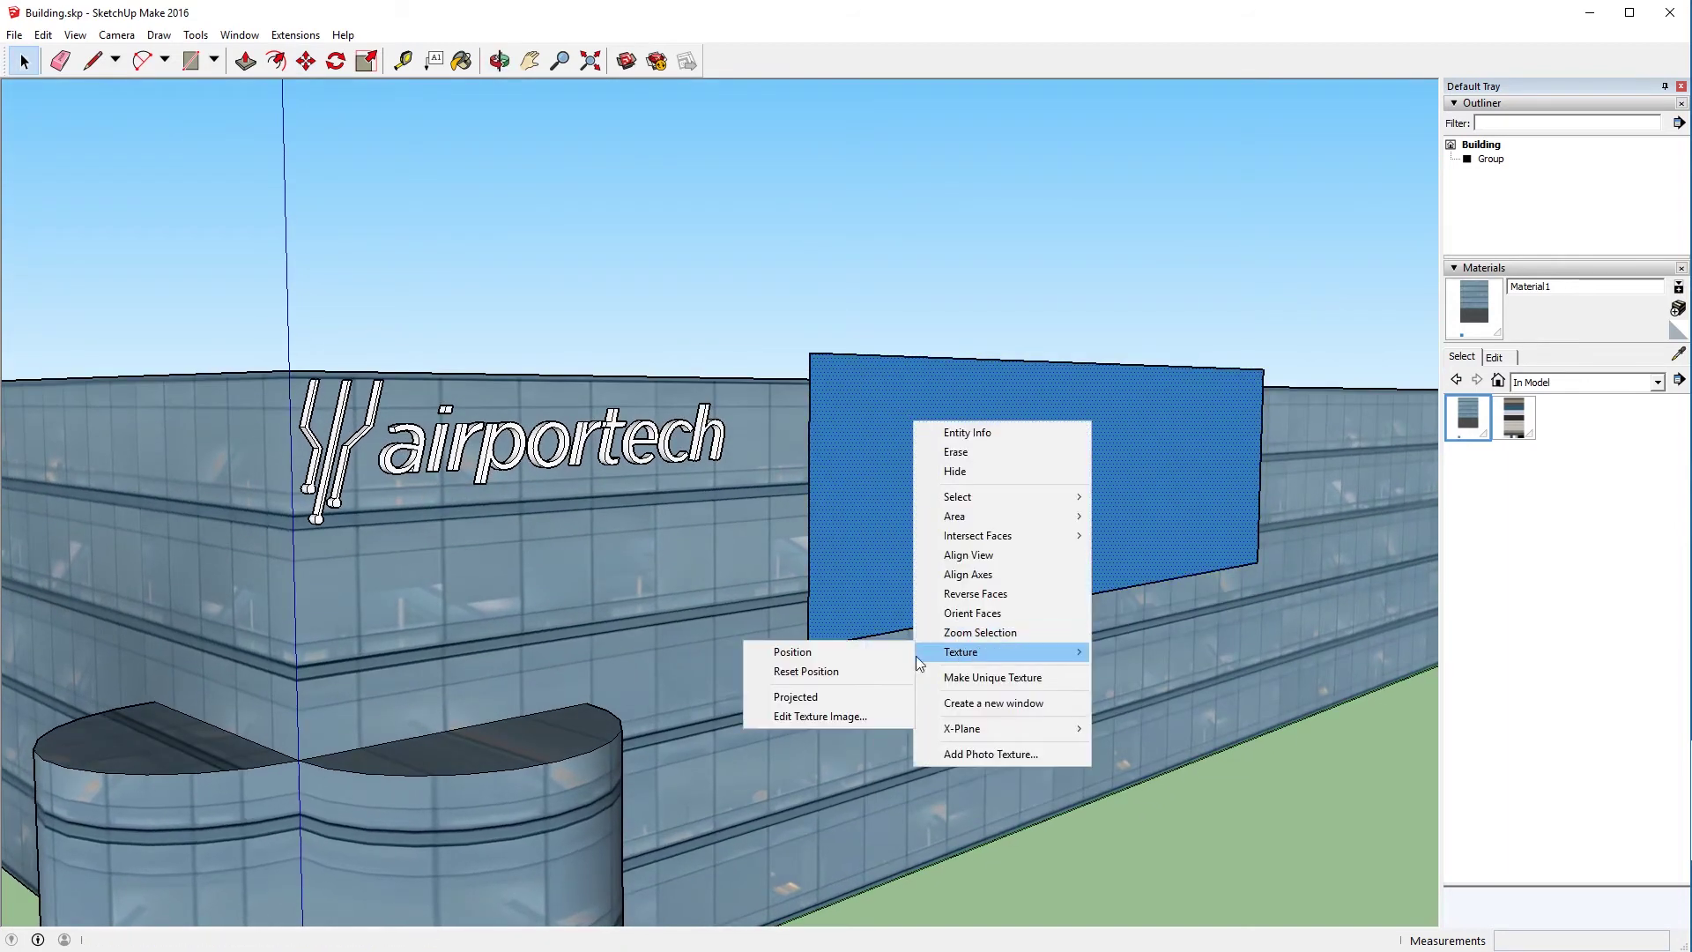
pyautogui.click(865, 697)
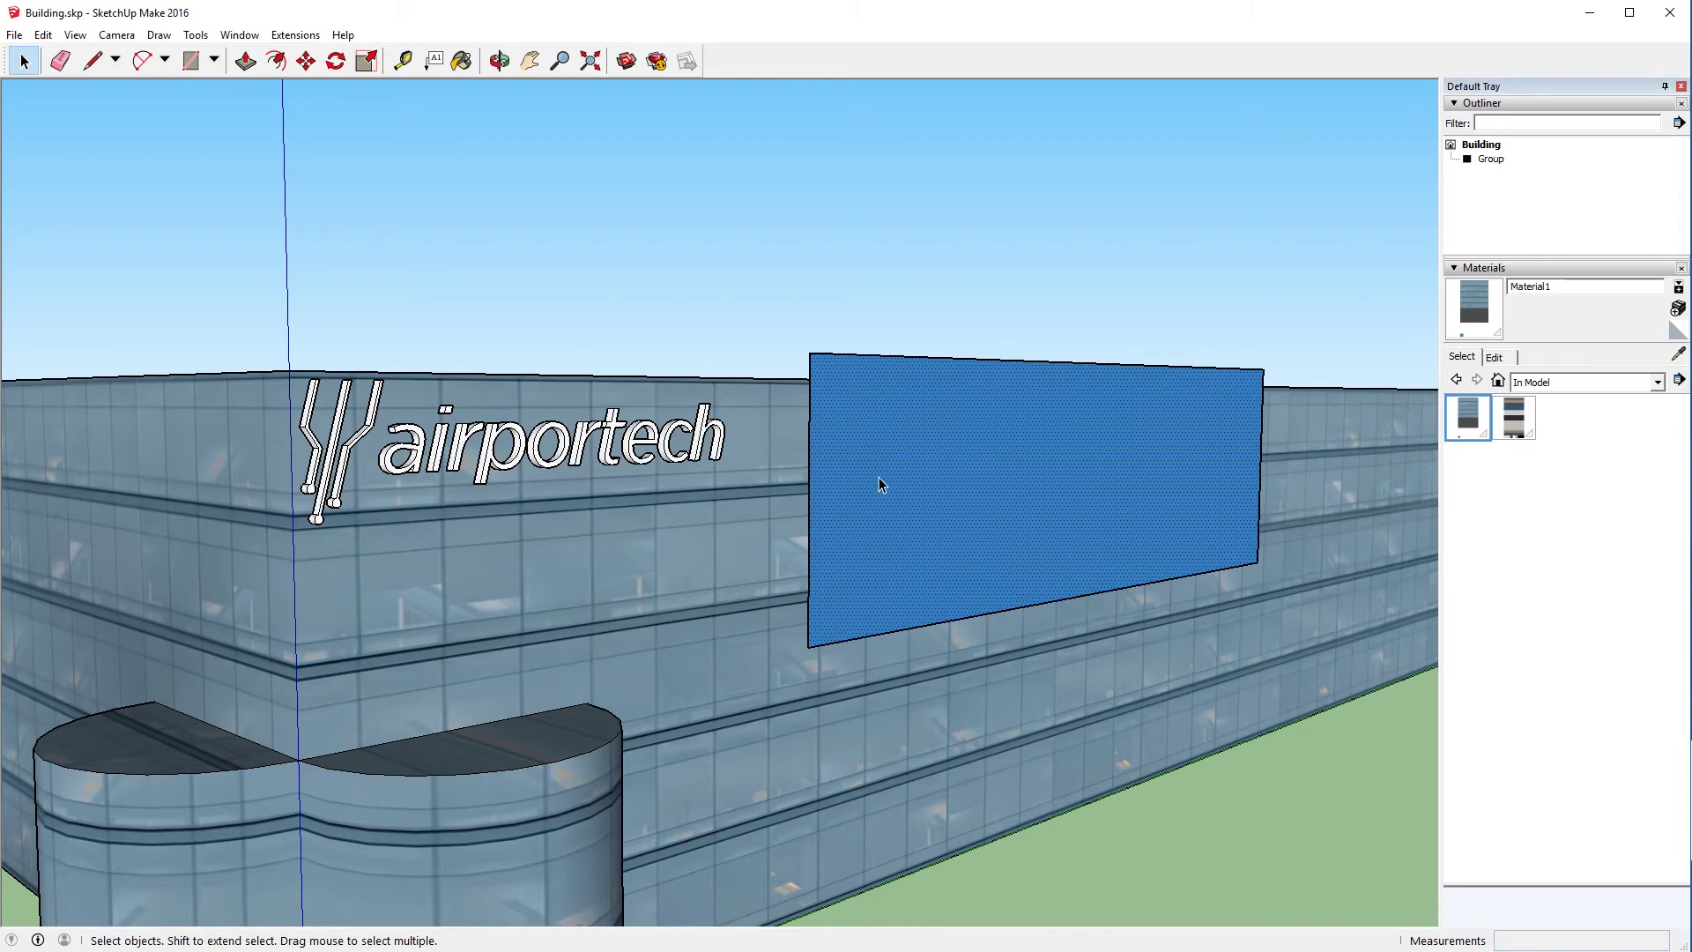
# Try to paint the blue rectangle with the facade's glass material.
pyautogui.press('b')
pyautogui.click(875, 499)
pyautogui.press('space')
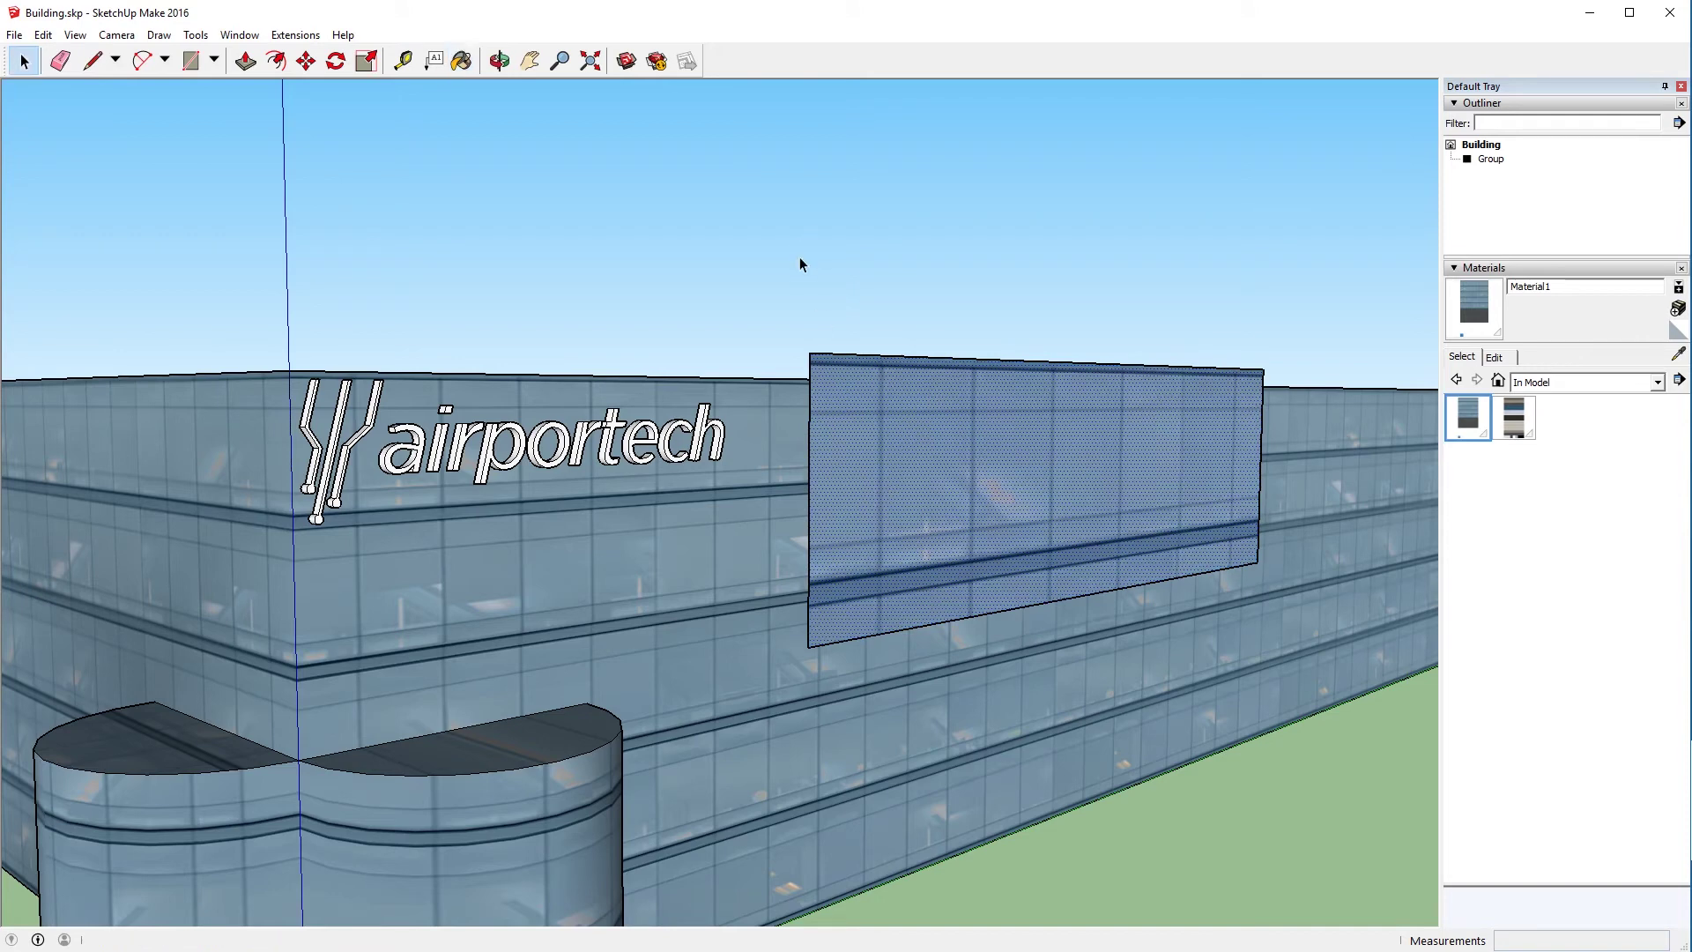
pyautogui.click(800, 264)
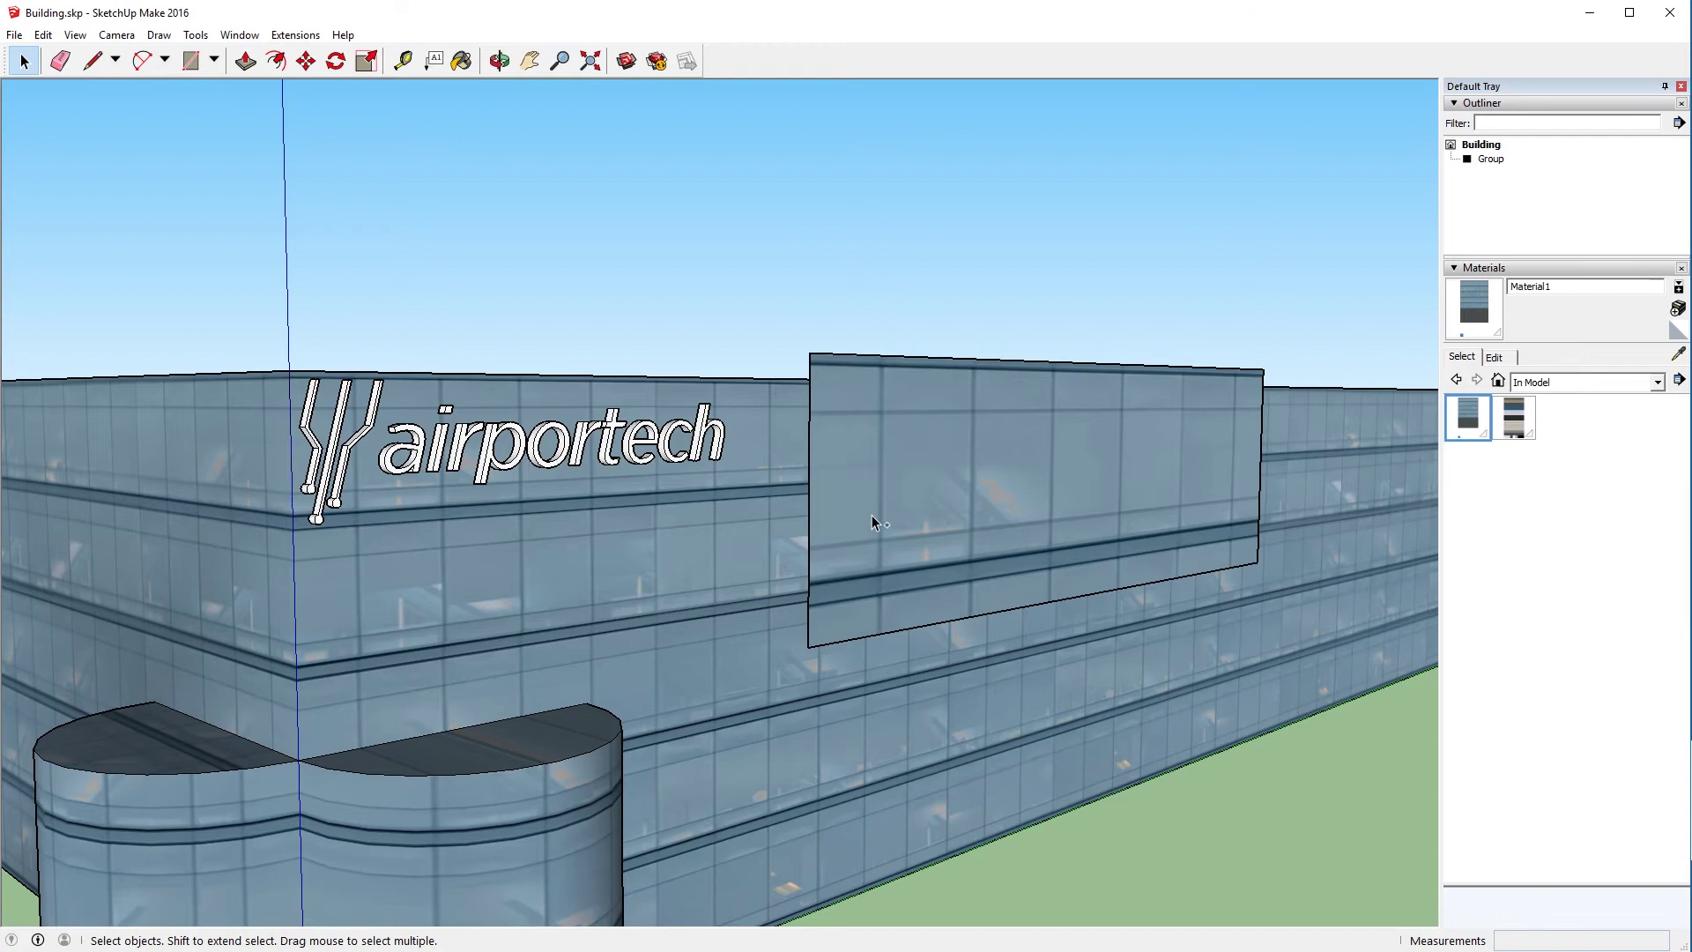
pyautogui.hotkey('ctrl', 'z')
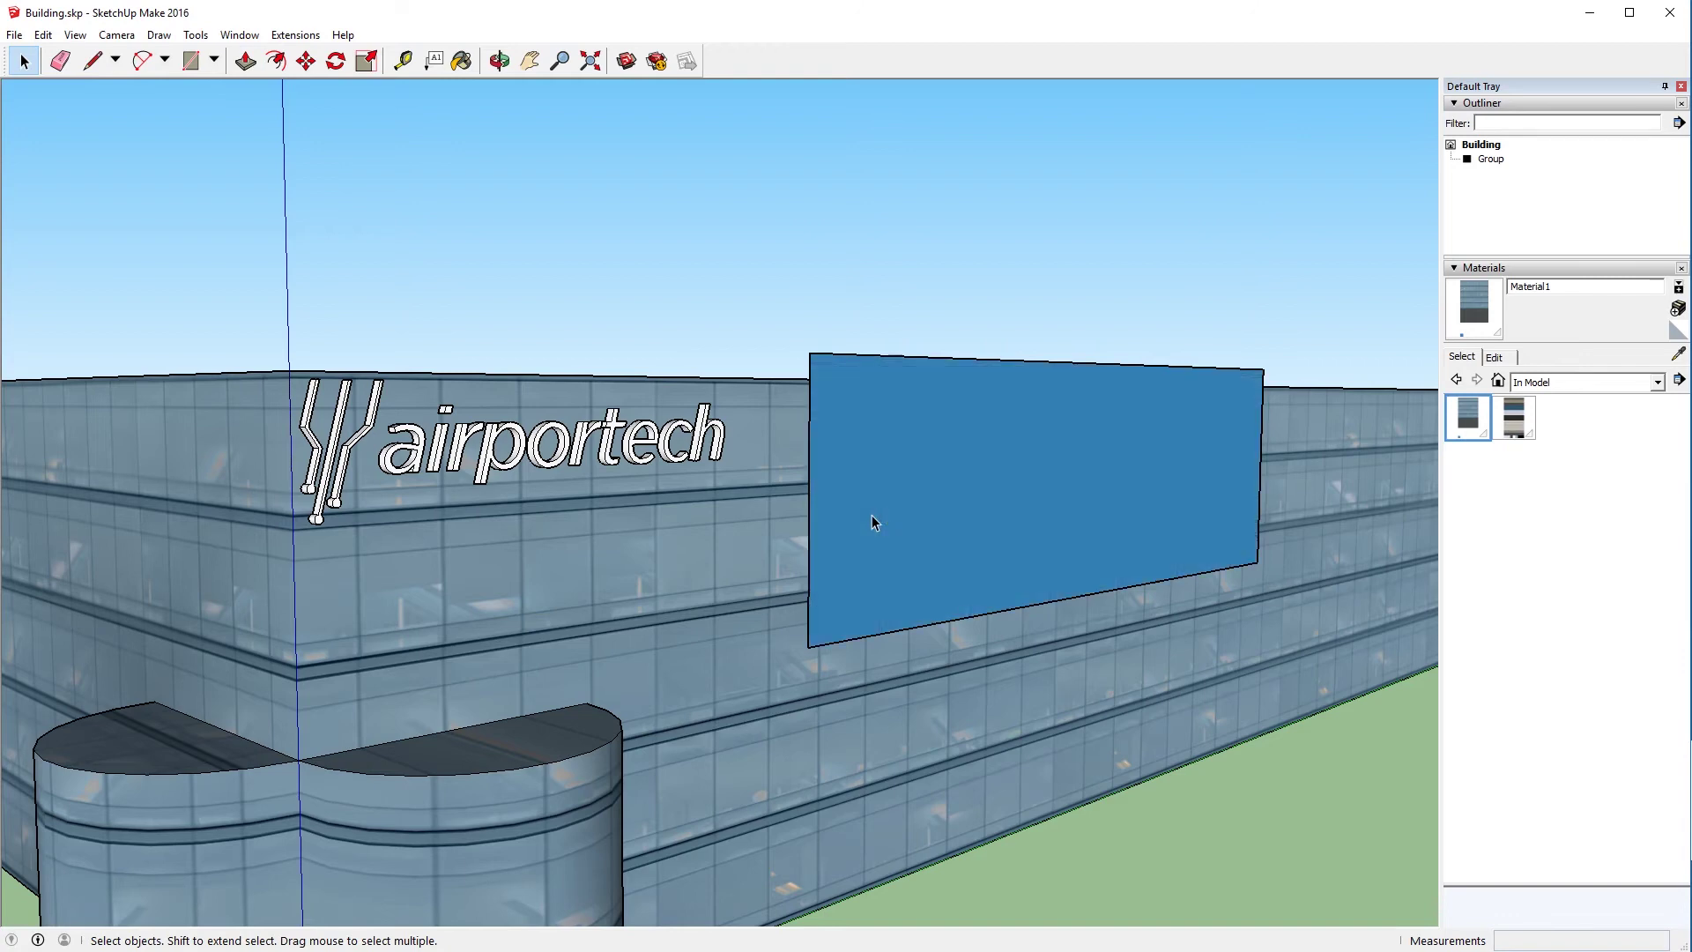
# Check the context options available for the blue rectangle's textured face.
pyautogui.press('b')
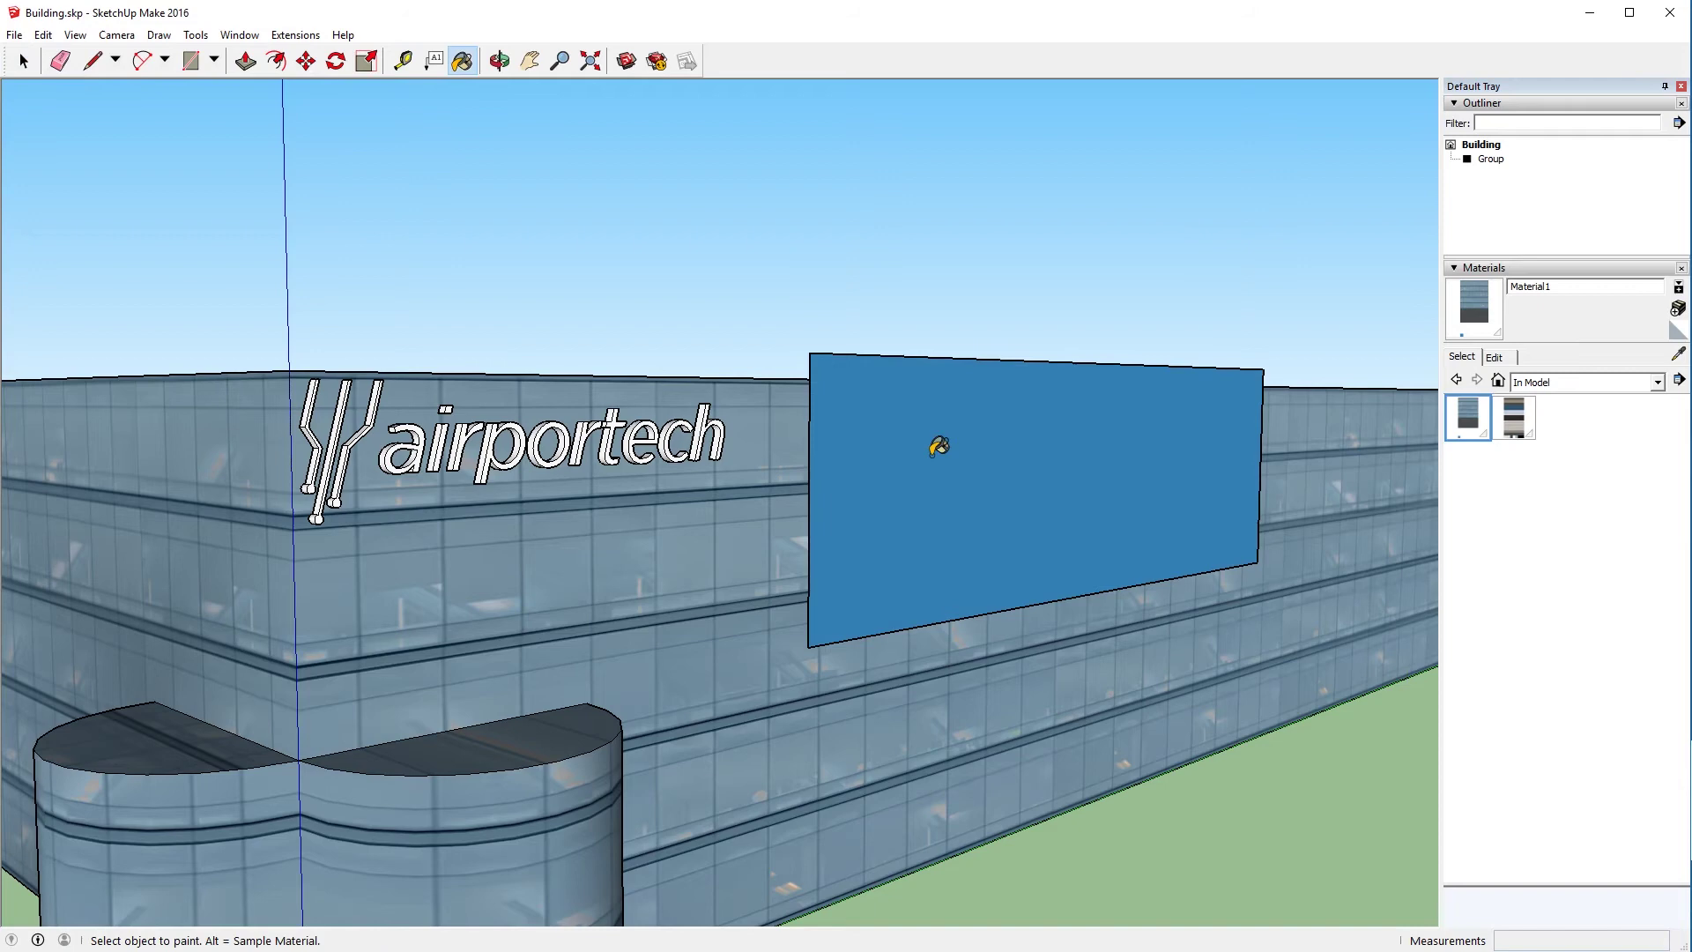
pyautogui.press('alt')
pyautogui.press('alt')
pyautogui.rightClick(930, 457)
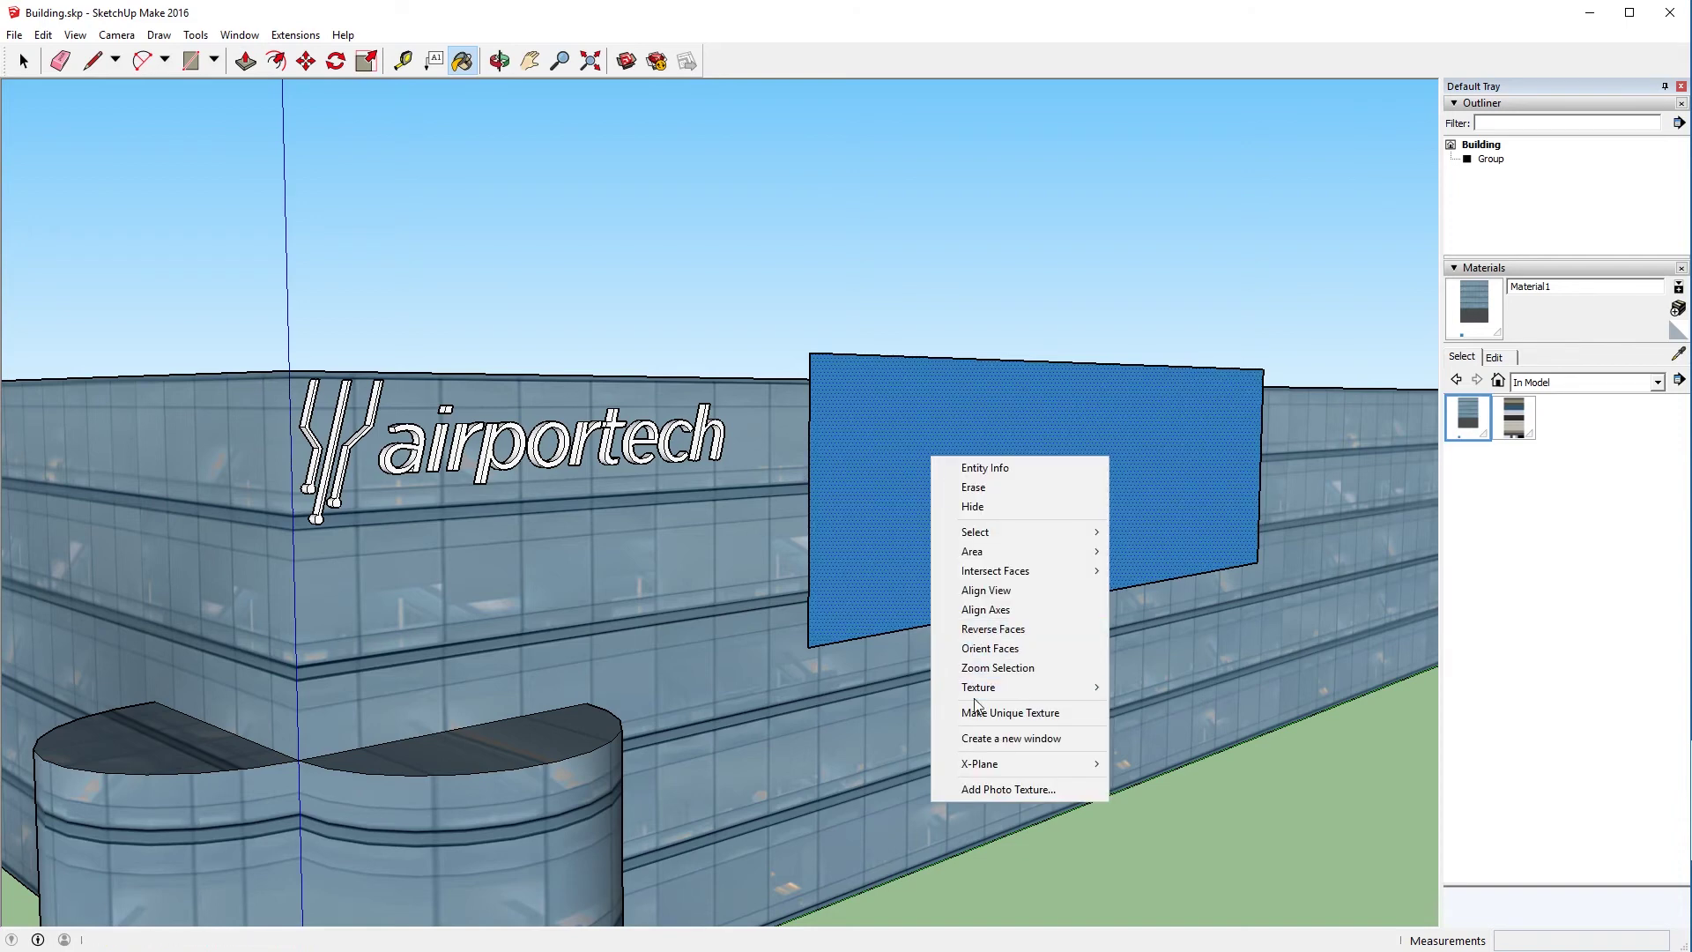
pyautogui.click(994, 33)
pyautogui.press('space')
pyautogui.click(932, 235)
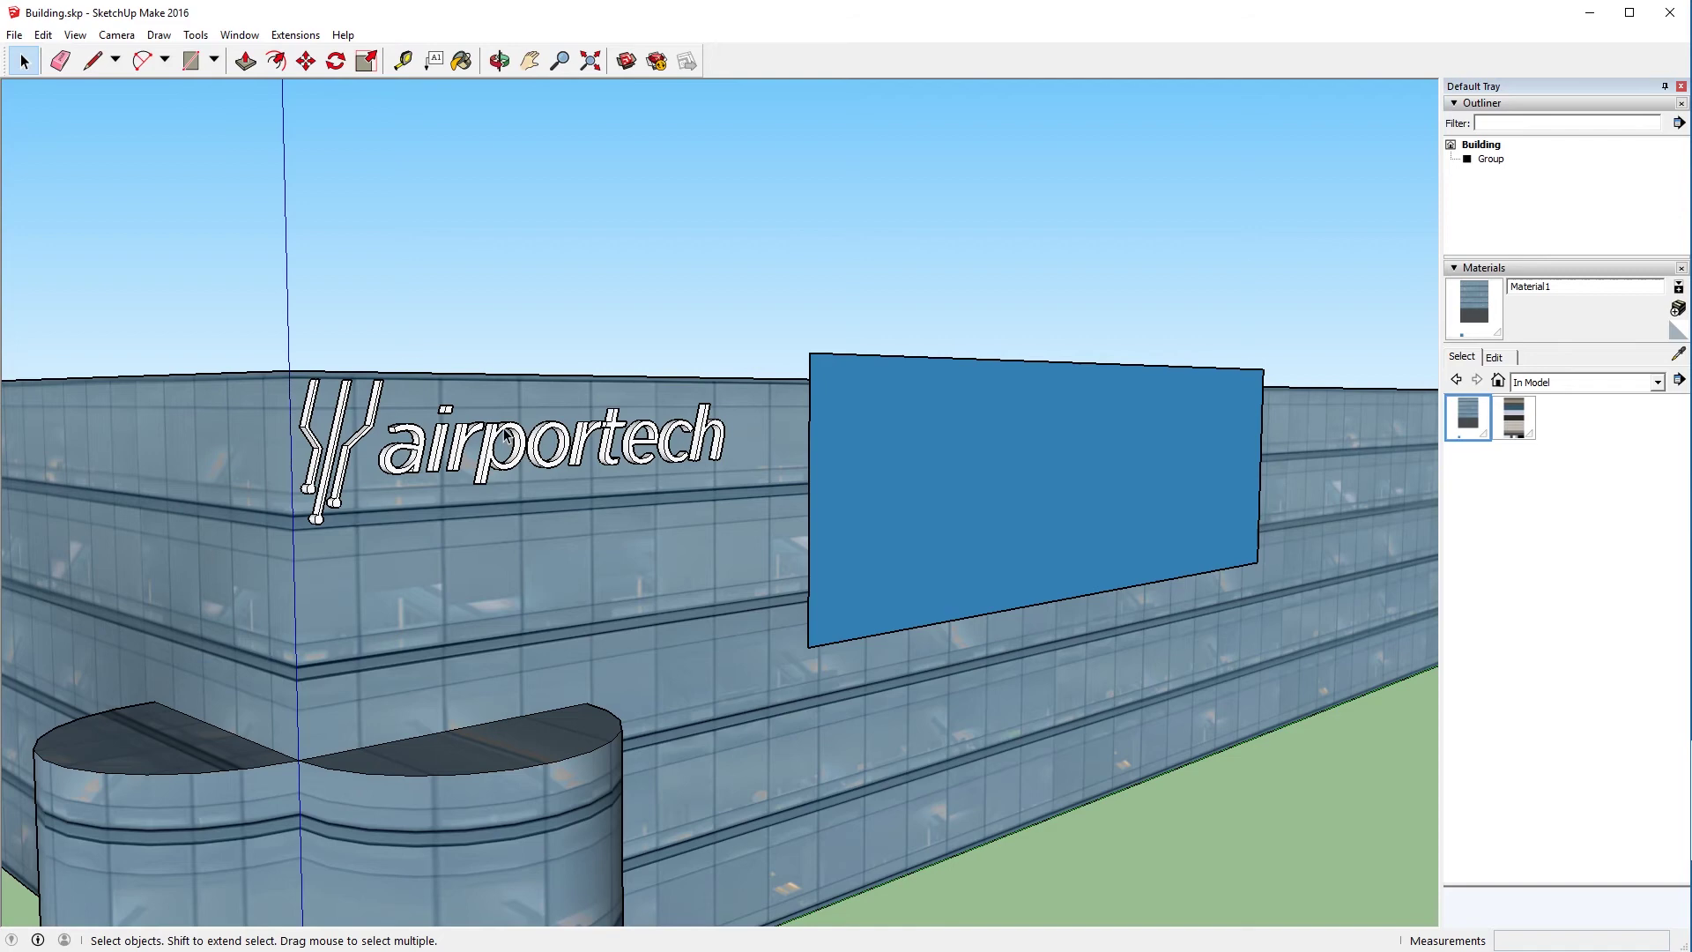
# Select the airportech sign group and sample the blue rectangle's projected texture.
pyautogui.press('b')
pyautogui.press('space')
pyautogui.click(549, 435)
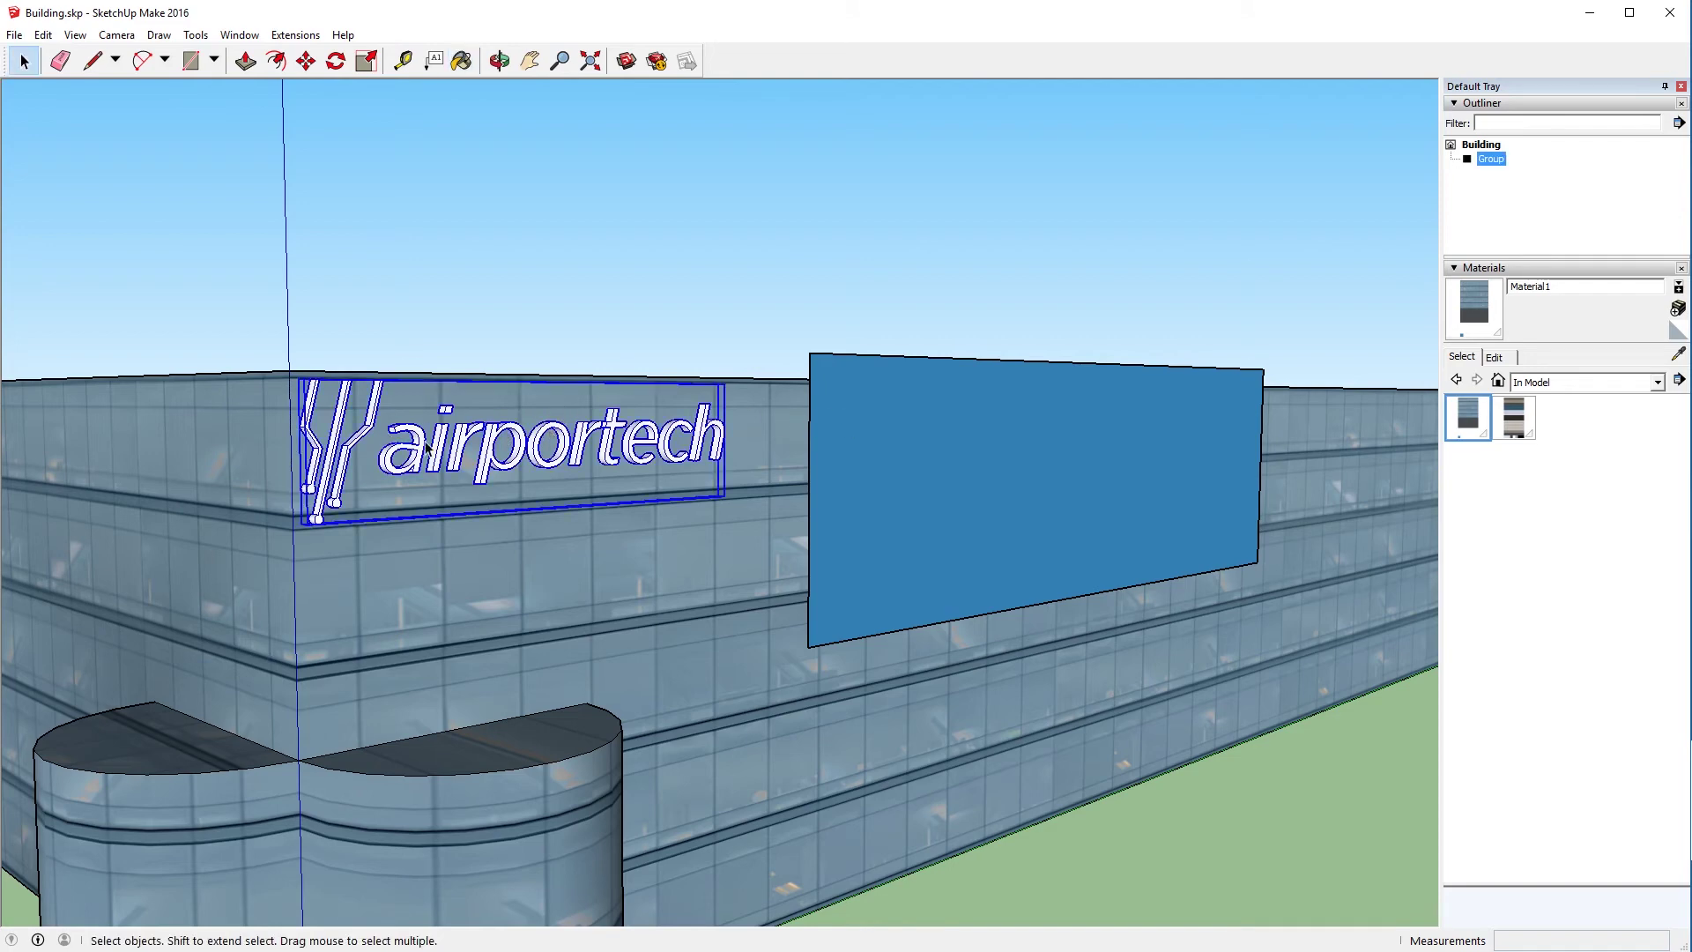
pyautogui.press('b')
pyautogui.press('alt')
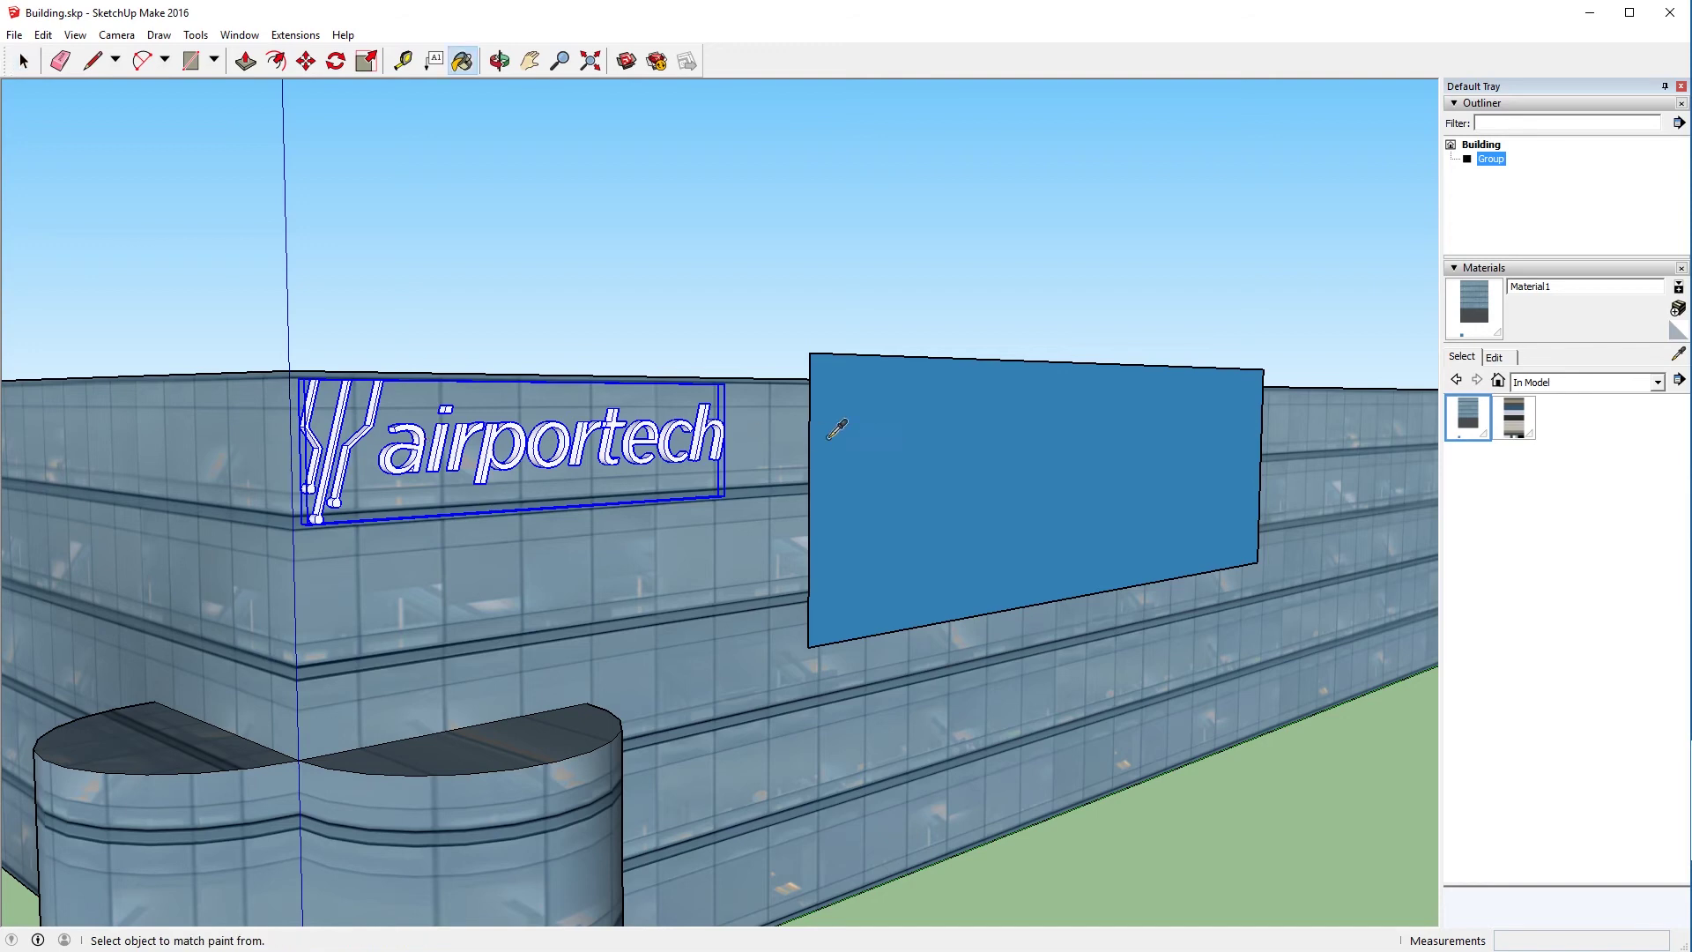
pyautogui.press('space')
# Open the airportech sign group, select all its geometry and paint it with the sampled blue projected texture.
pyautogui.doubleClick(466, 432)
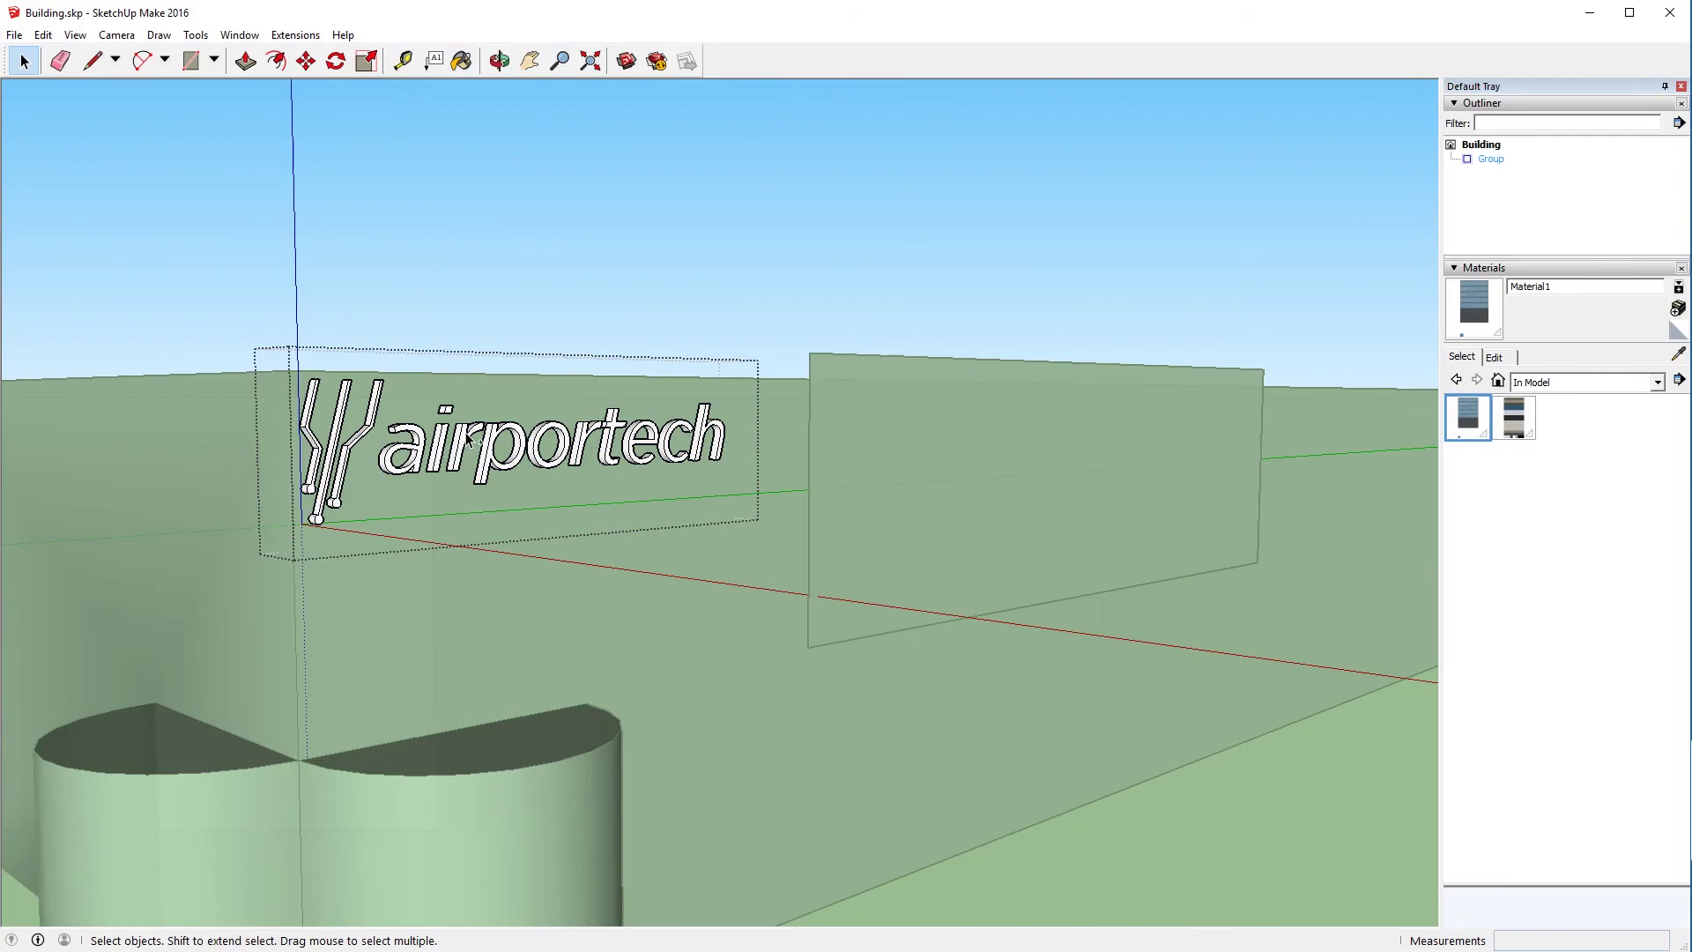
pyautogui.hotkey('ctrl', 'a')
pyautogui.scroll(2, 382, 438)
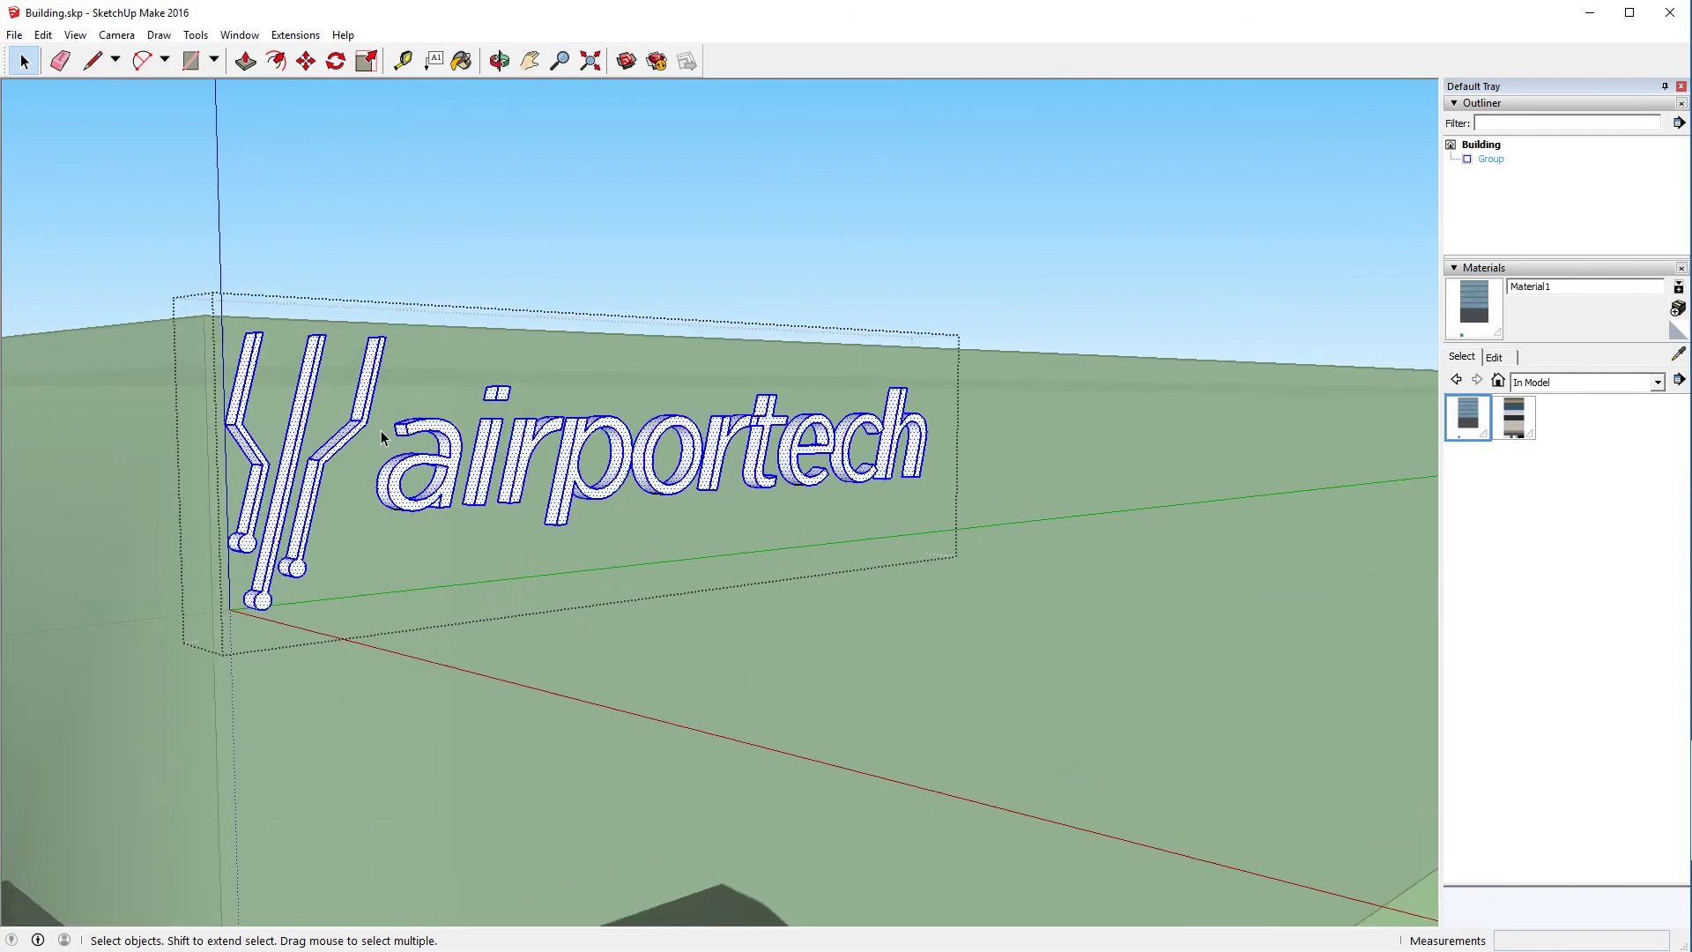
pyautogui.scroll(2, 382, 438)
pyautogui.moveTo(382, 438)
pyautogui.mouseDown(button='middle')
pyautogui.moveTo(378, 528)
pyautogui.moveTo(408, 559)
pyautogui.mouseUp(button='middle')
pyautogui.press('b')
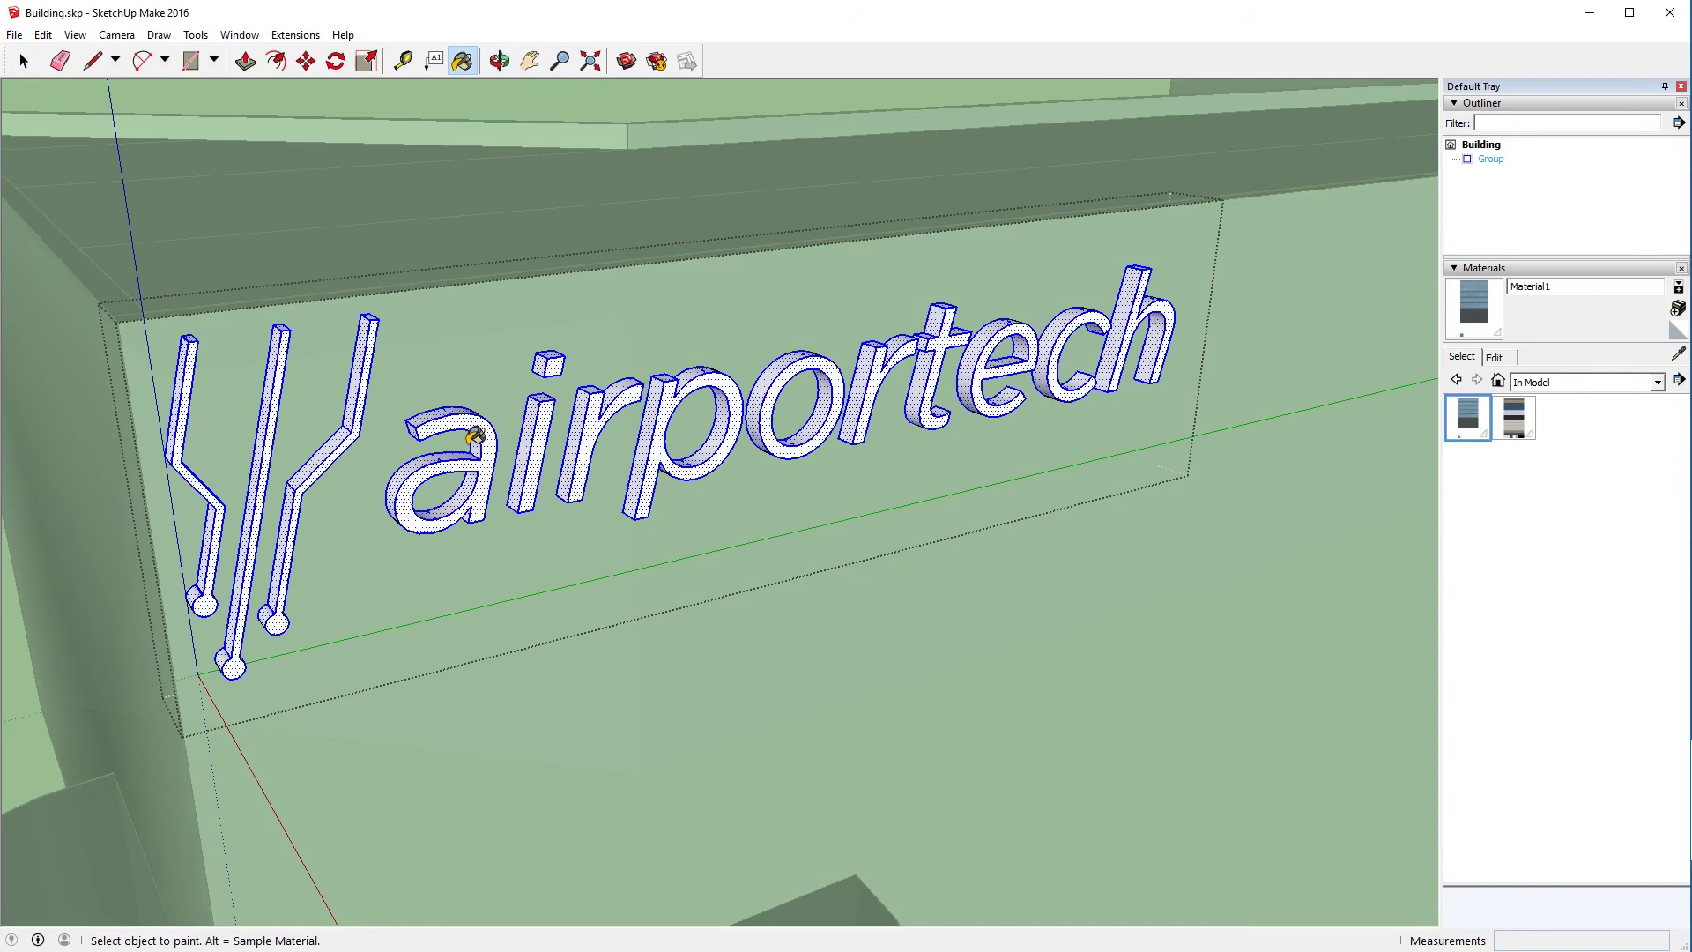
pyautogui.click(475, 436)
pyautogui.moveTo(474, 435); pyautogui.dragTo(605, 530, button='middle')
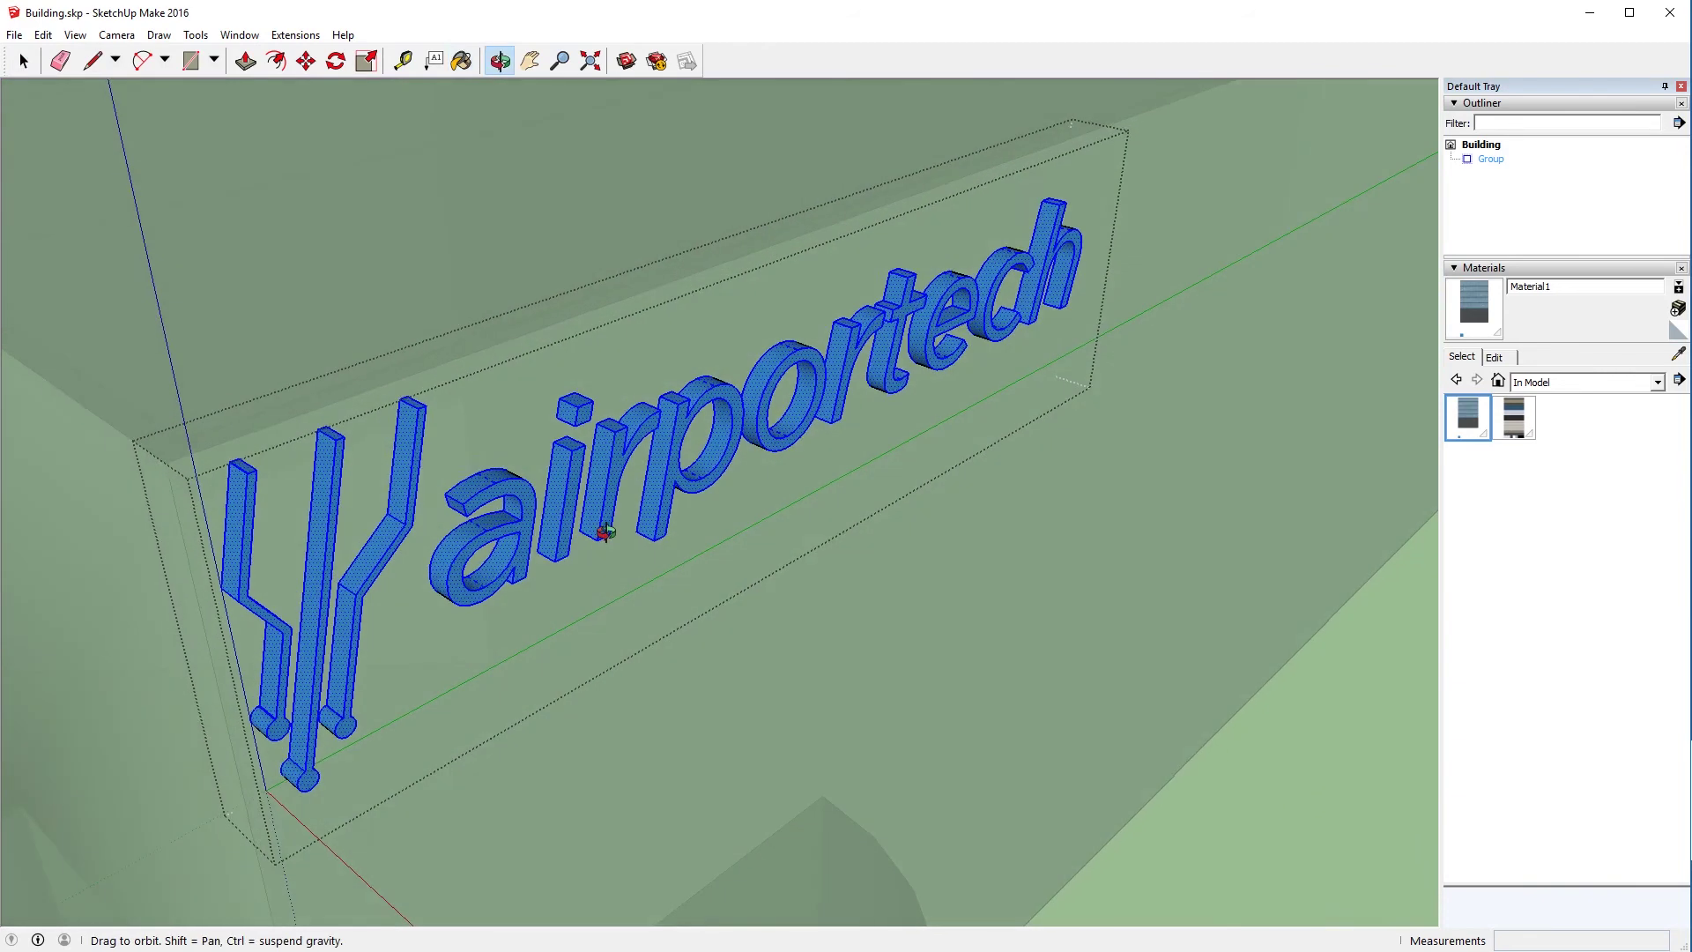
pyautogui.press('space')
pyautogui.click(952, 616)
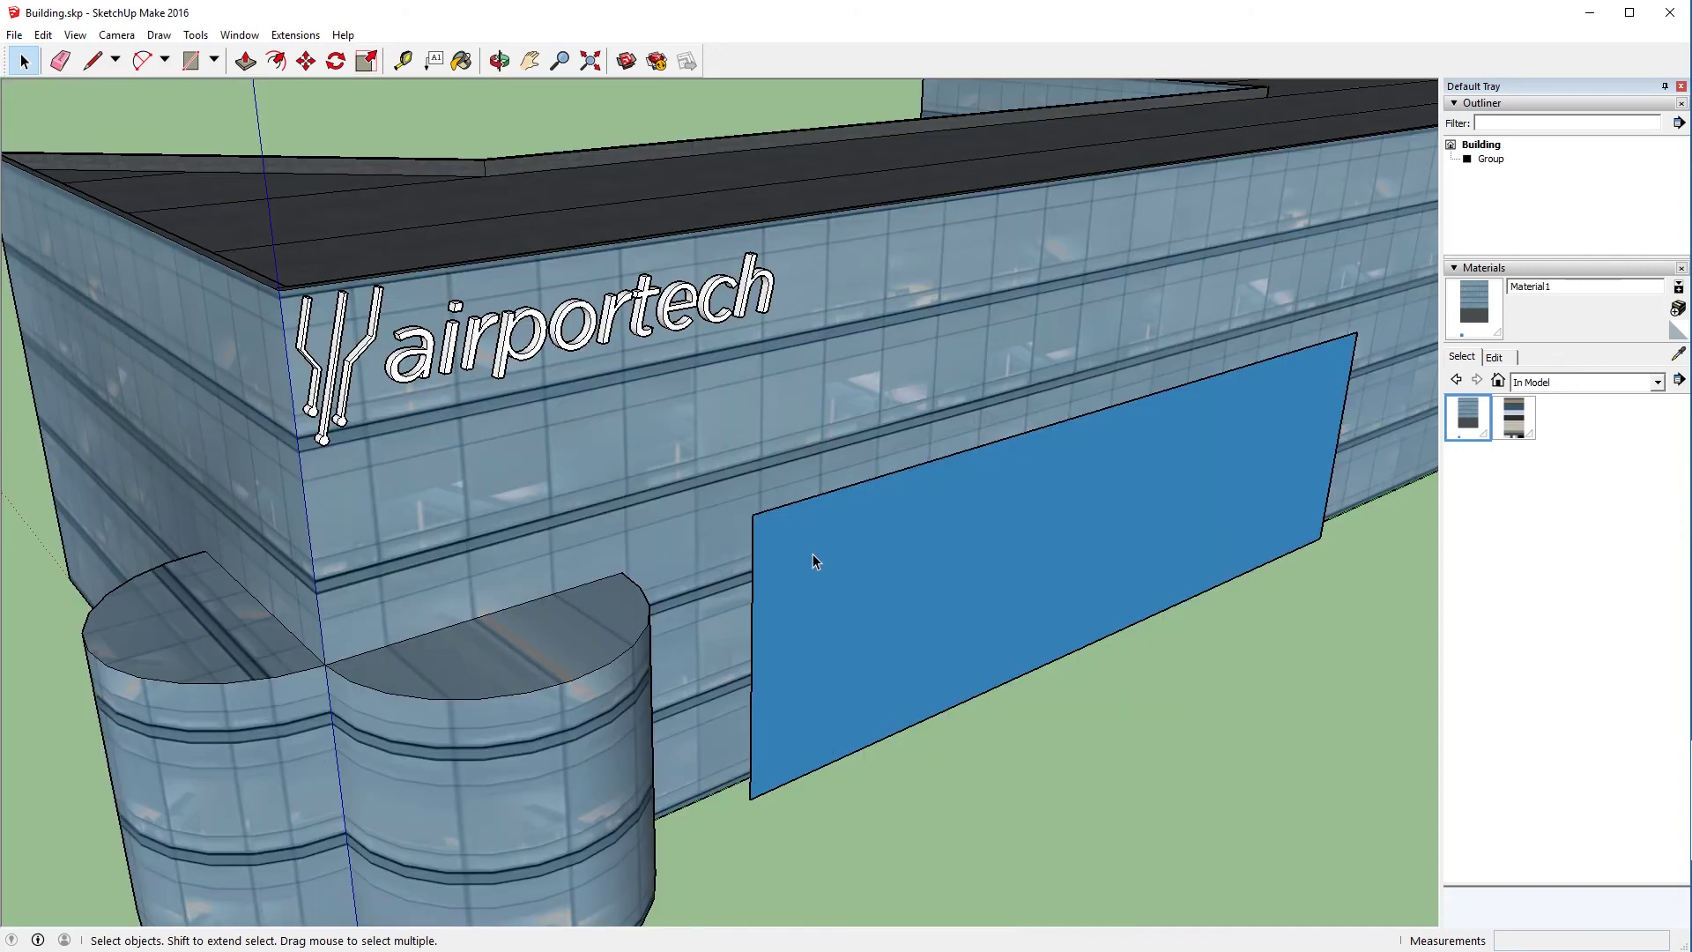
# Turn off Projected for the blue rectangle's texture and sample that texture.
pyautogui.rightClick(812, 554)
pyautogui.moveTo(871, 792)
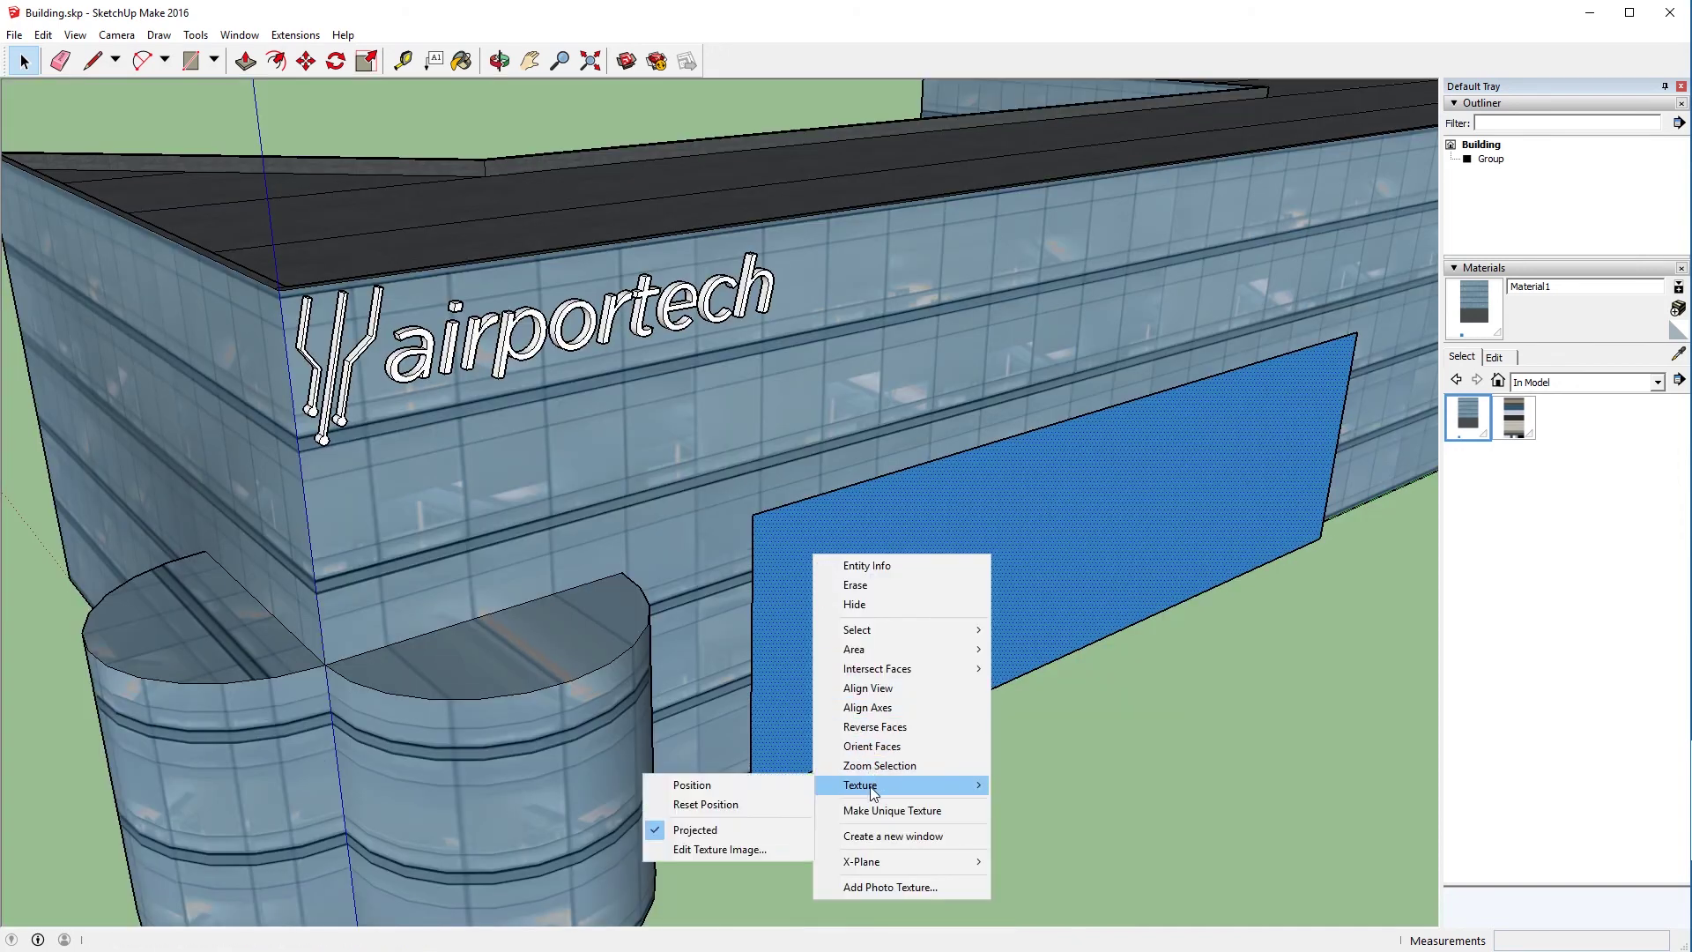
pyautogui.click(777, 828)
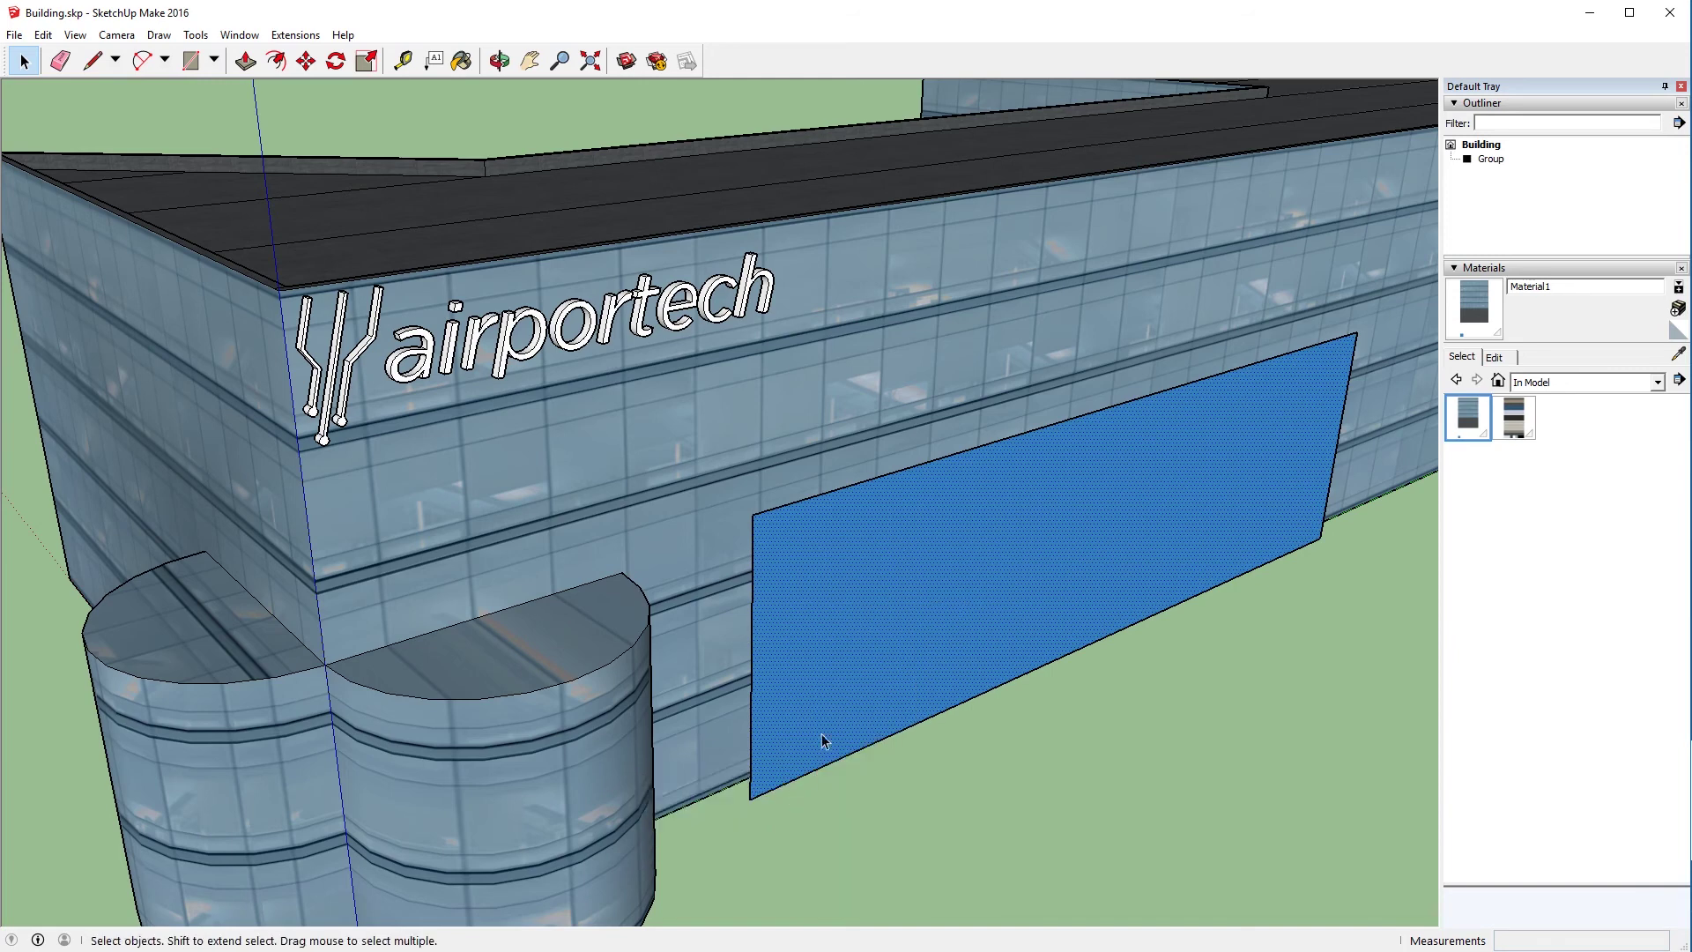
pyautogui.press('b')
pyautogui.press('alt')
pyautogui.press('space')
# Open the airportech sign group, select all its geometry and paint it with the unprojected blue texture.
pyautogui.doubleClick(492, 334)
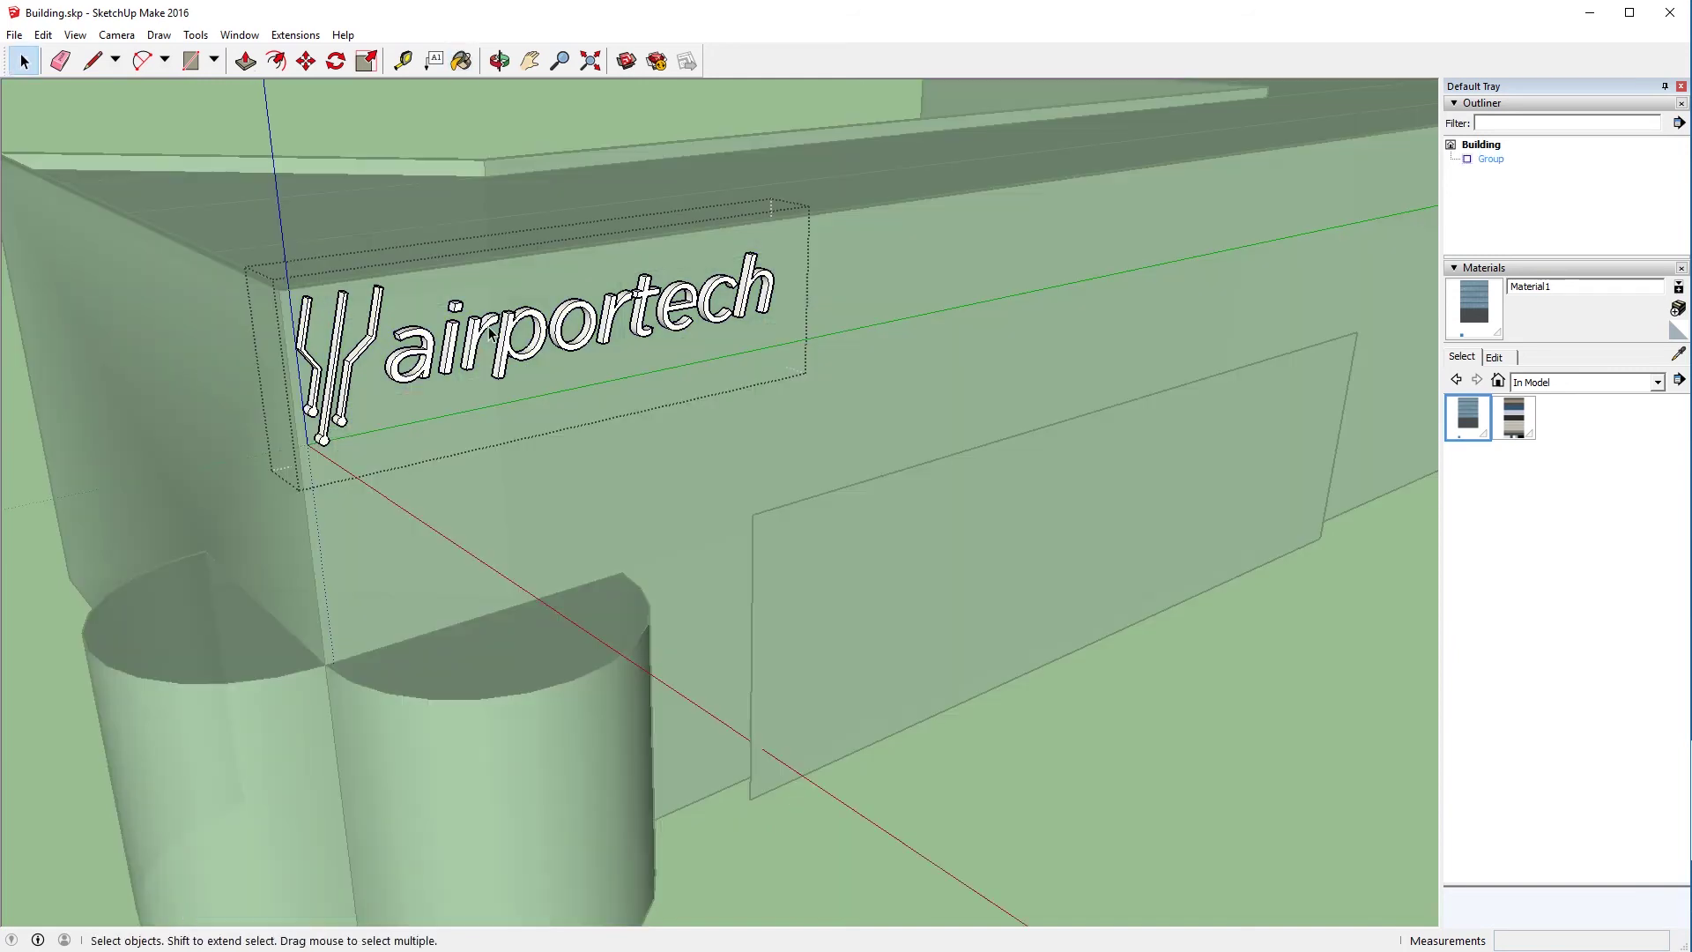
pyautogui.moveTo(492, 335); pyautogui.dragTo(475, 385, button='middle')
pyautogui.scroll(3, 476, 385)
pyautogui.hotkey('ctrl', 'a')
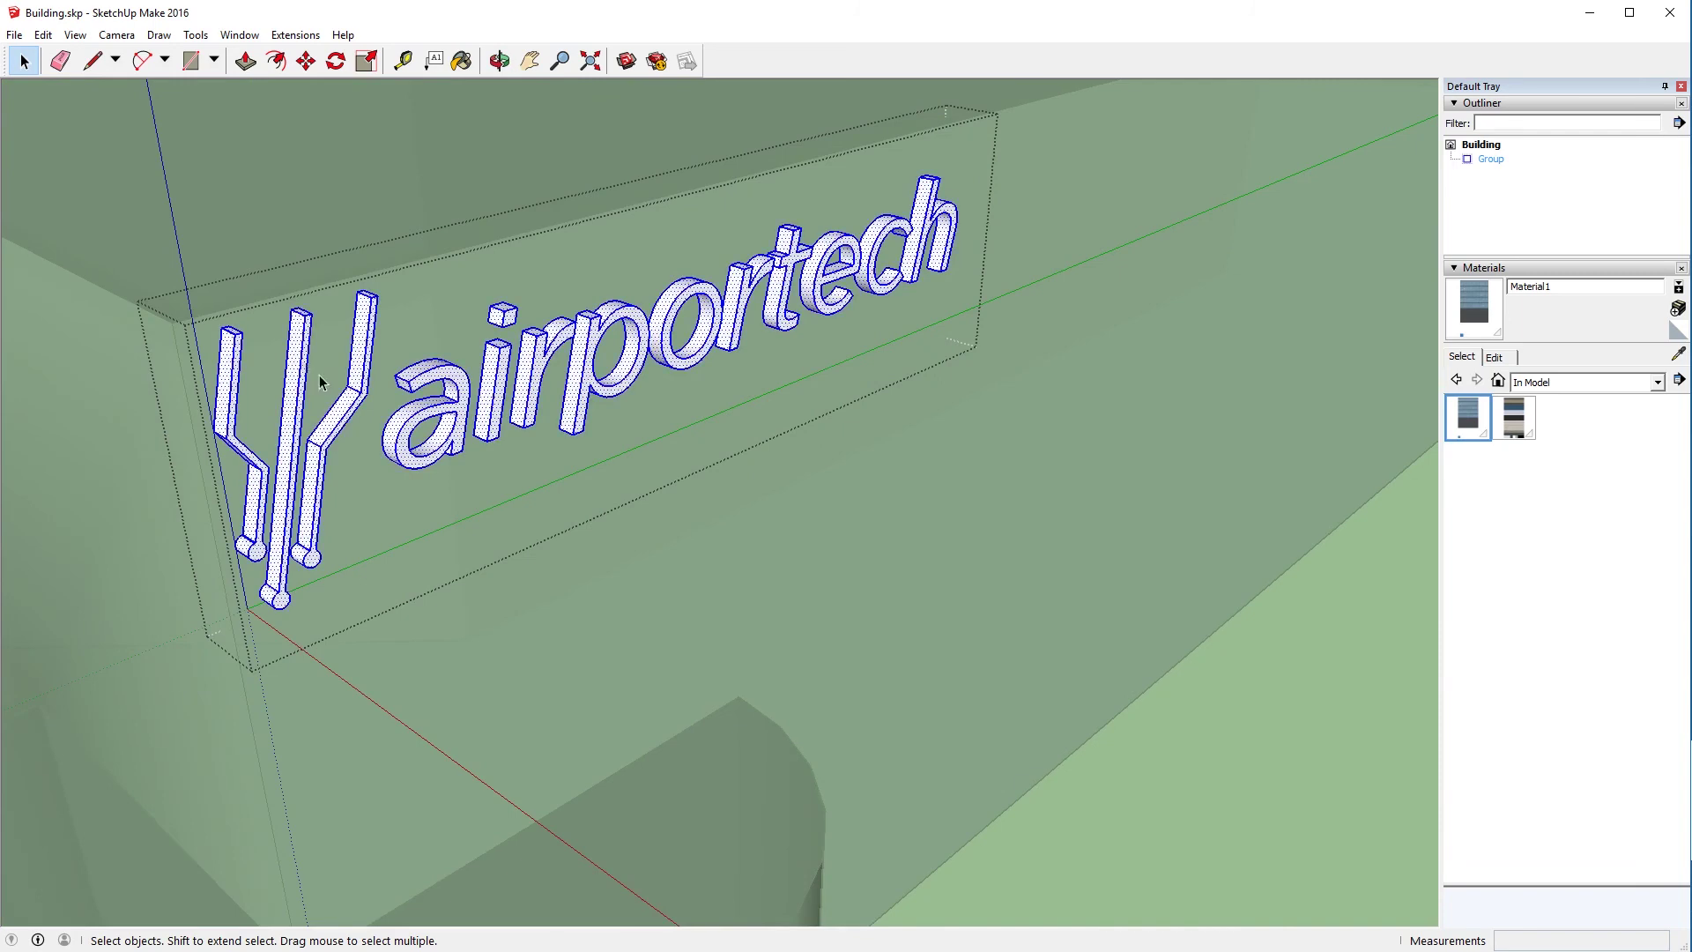
pyautogui.press('b')
pyautogui.click(423, 411)
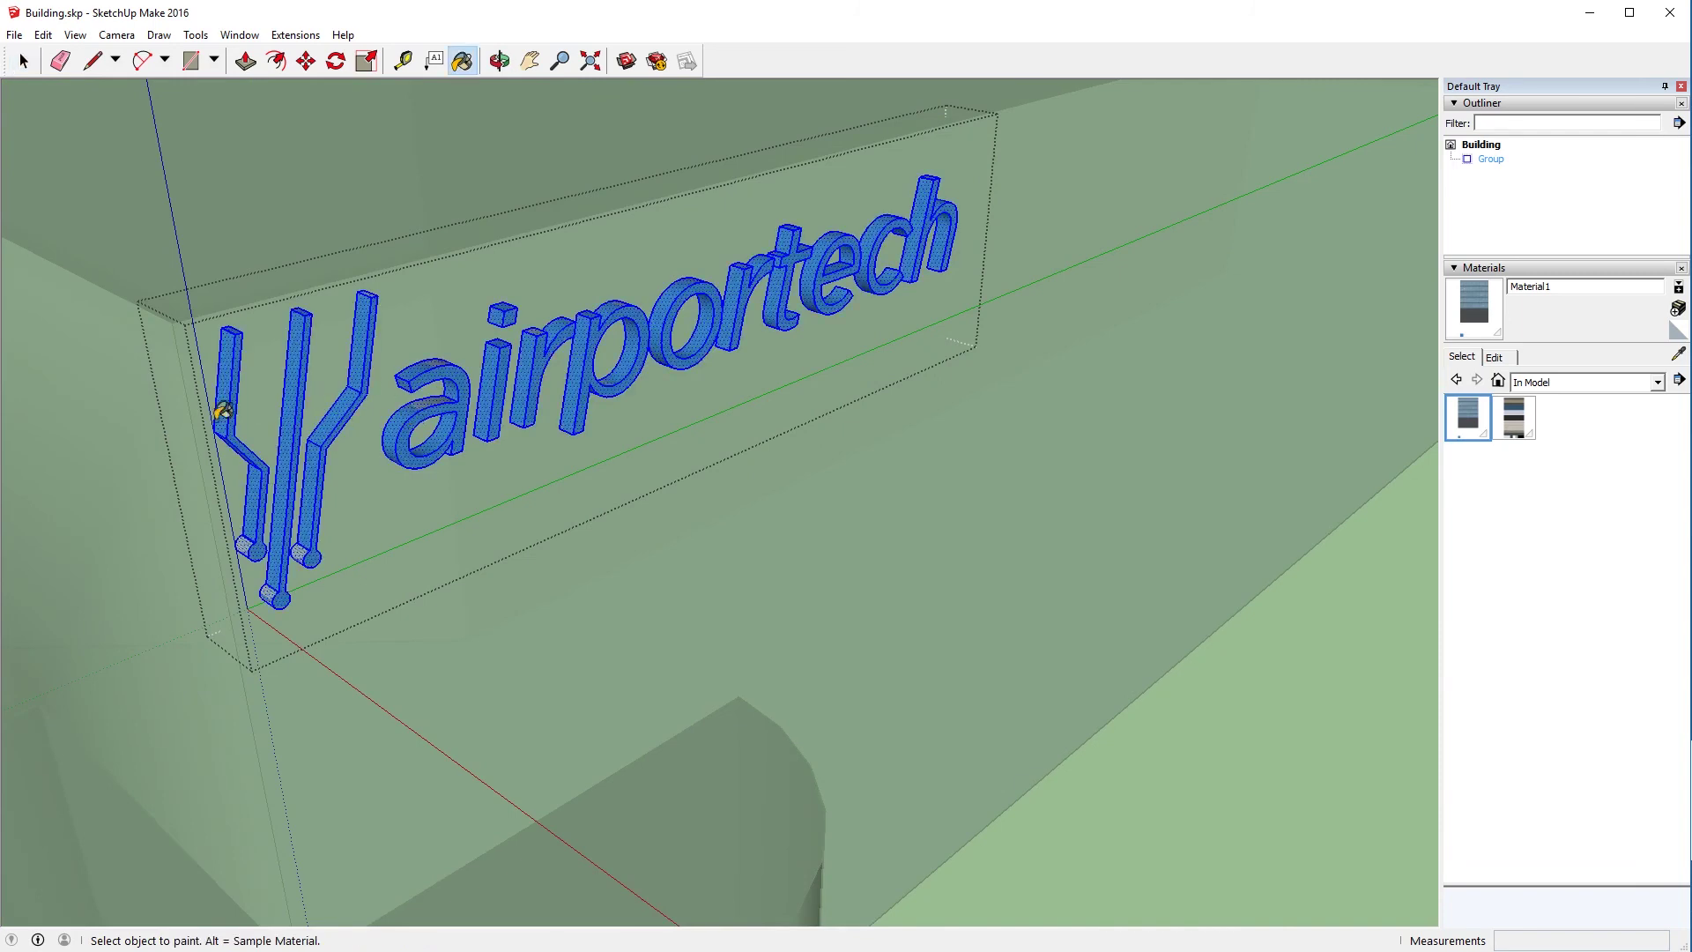
pyautogui.scroll(2, 220, 388)
pyautogui.moveTo(222, 381)
pyautogui.mouseDown(button='middle')
pyautogui.moveTo(302, 390)
pyautogui.moveTo(760, 588)
pyautogui.mouseUp(button='middle')
pyautogui.press('space')
pyautogui.click(615, 522)
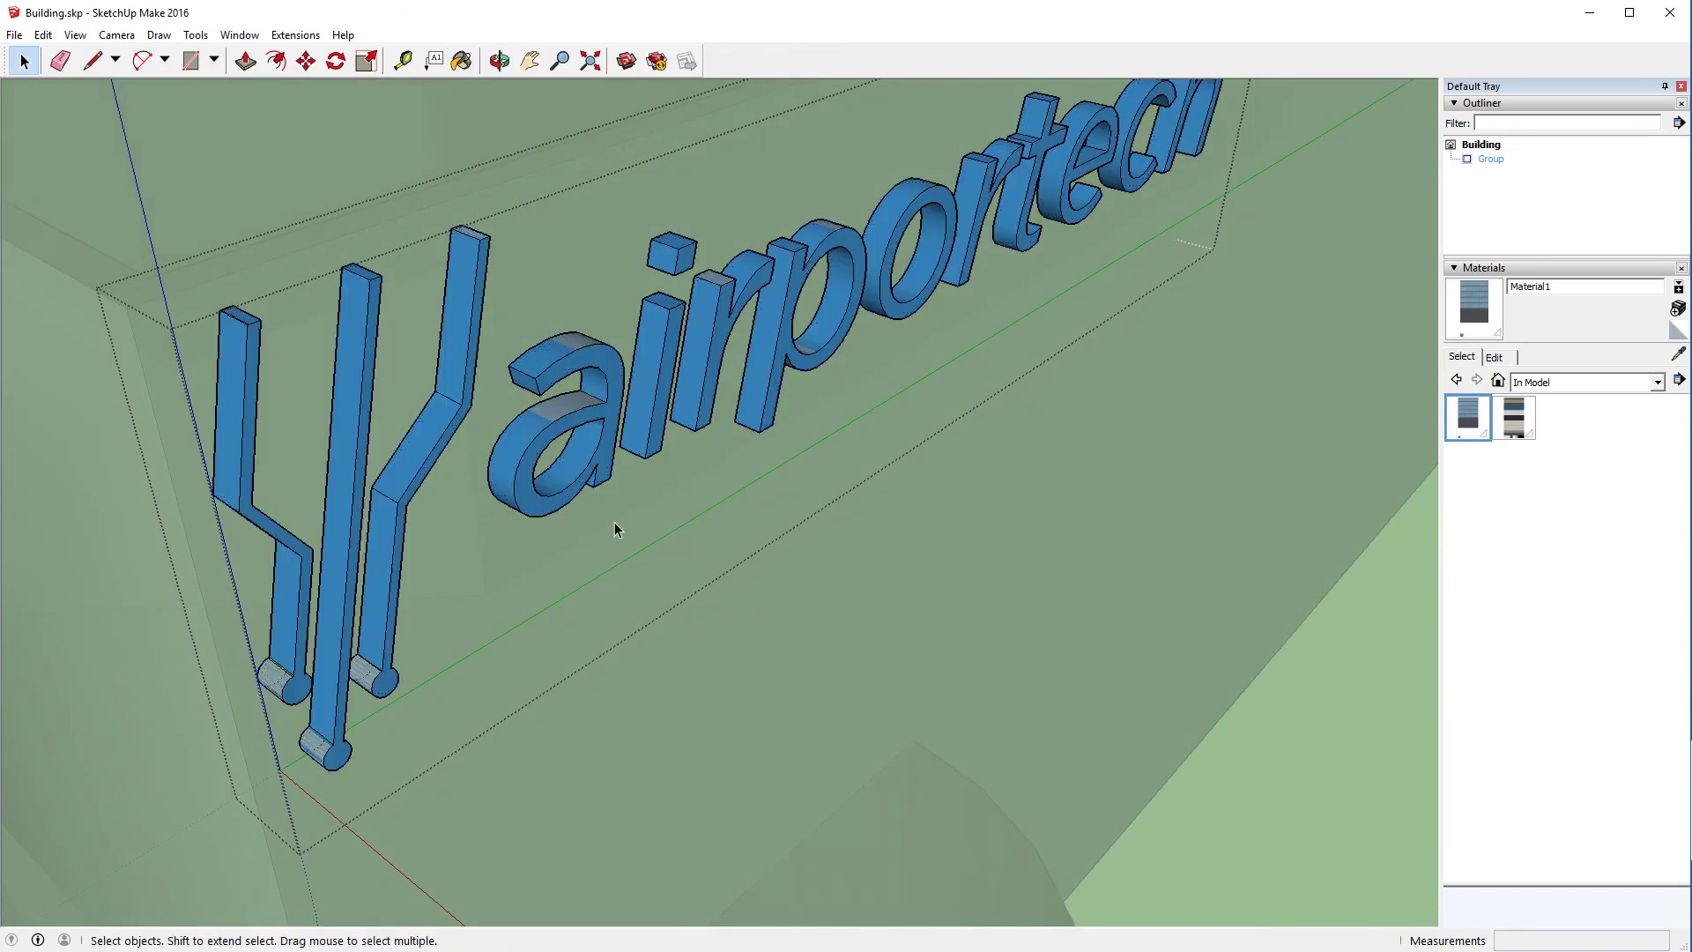
# Try to repaint the whole selected sign from the curved surface of the letter a.
pyautogui.scroll(6, 293, 678)
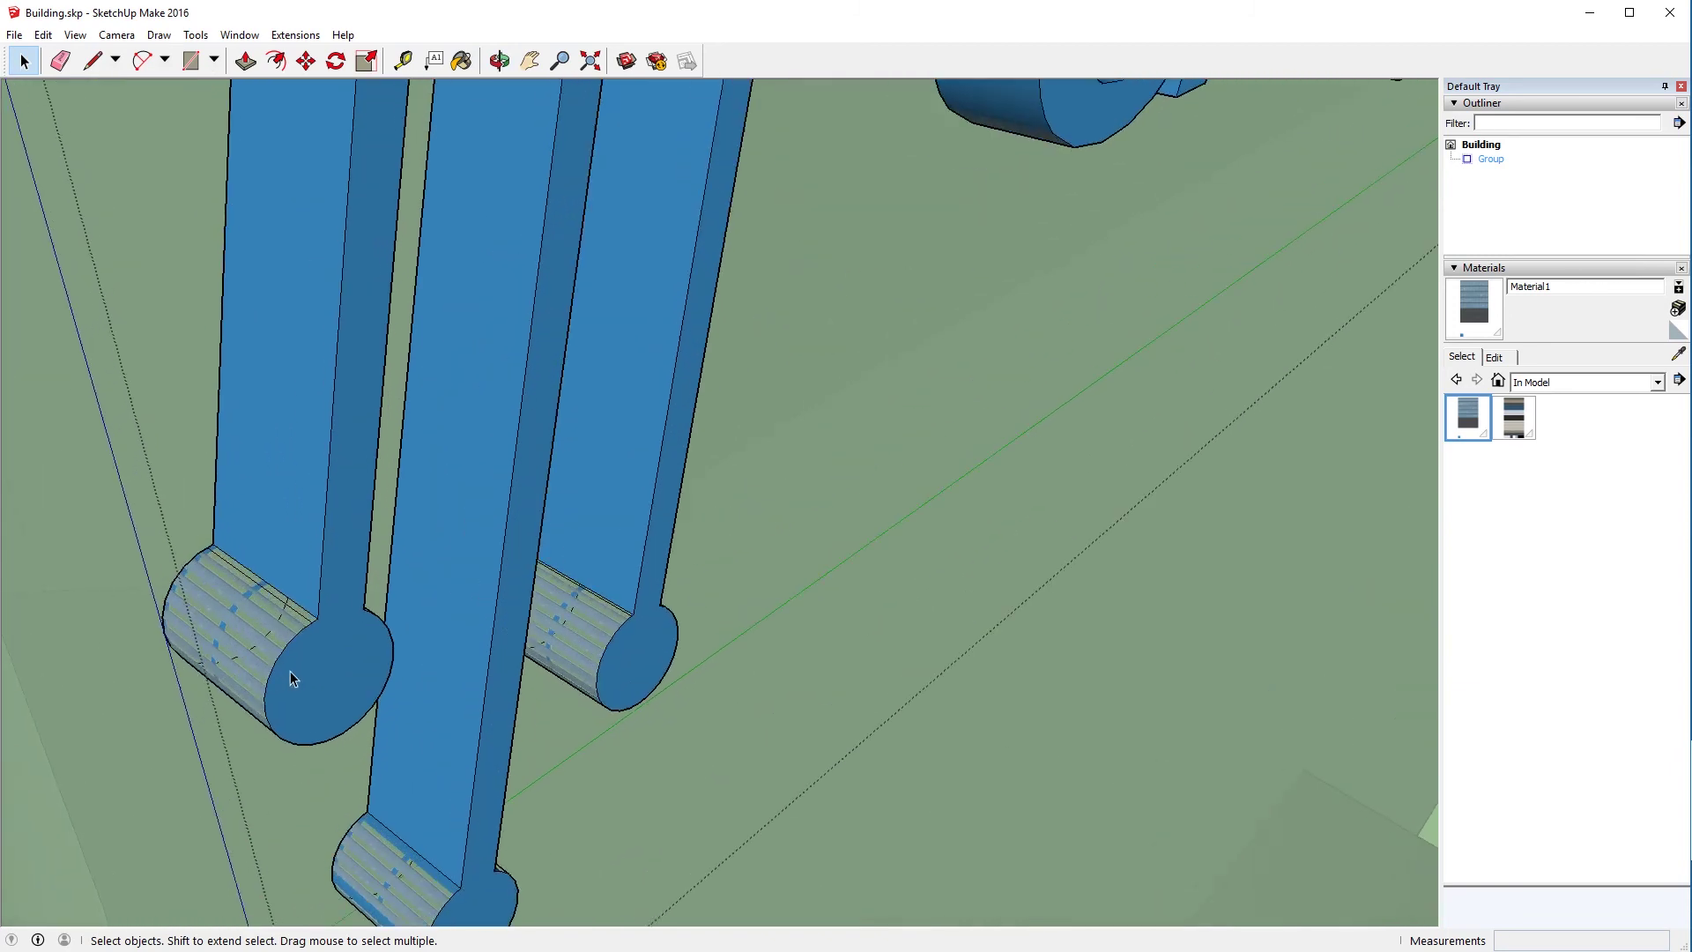
pyautogui.moveTo(294, 678); pyautogui.dragTo(309, 717, button='middle')
pyautogui.scroll(-5, 434, 593)
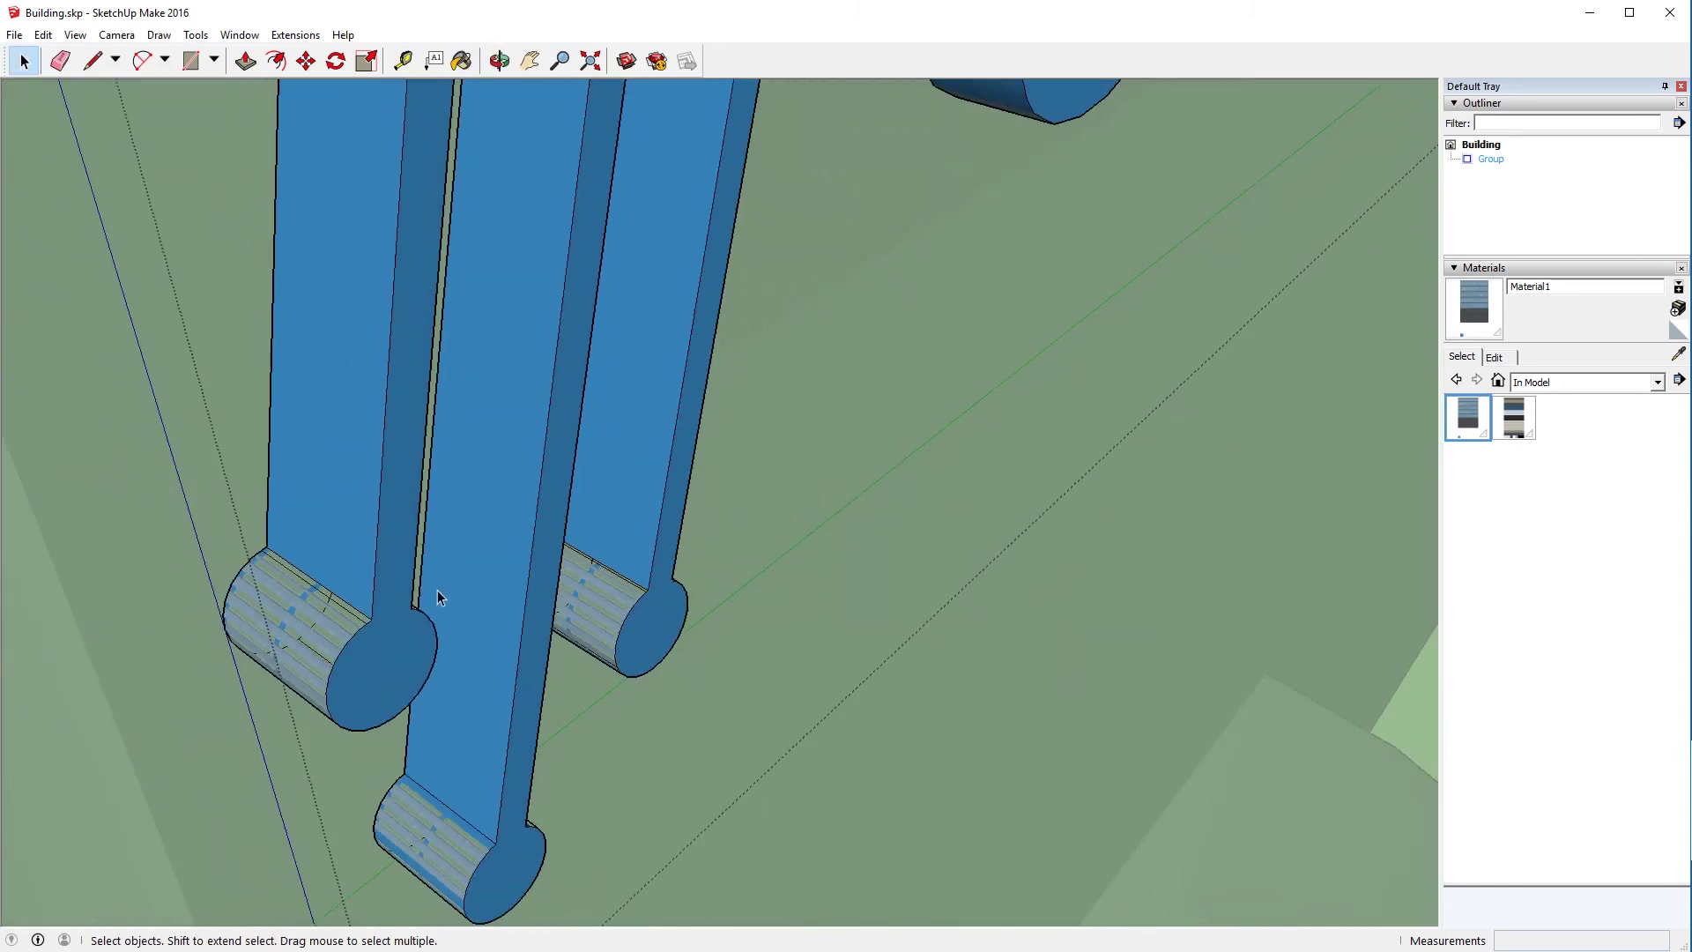
pyautogui.scroll(-4, 420, 679)
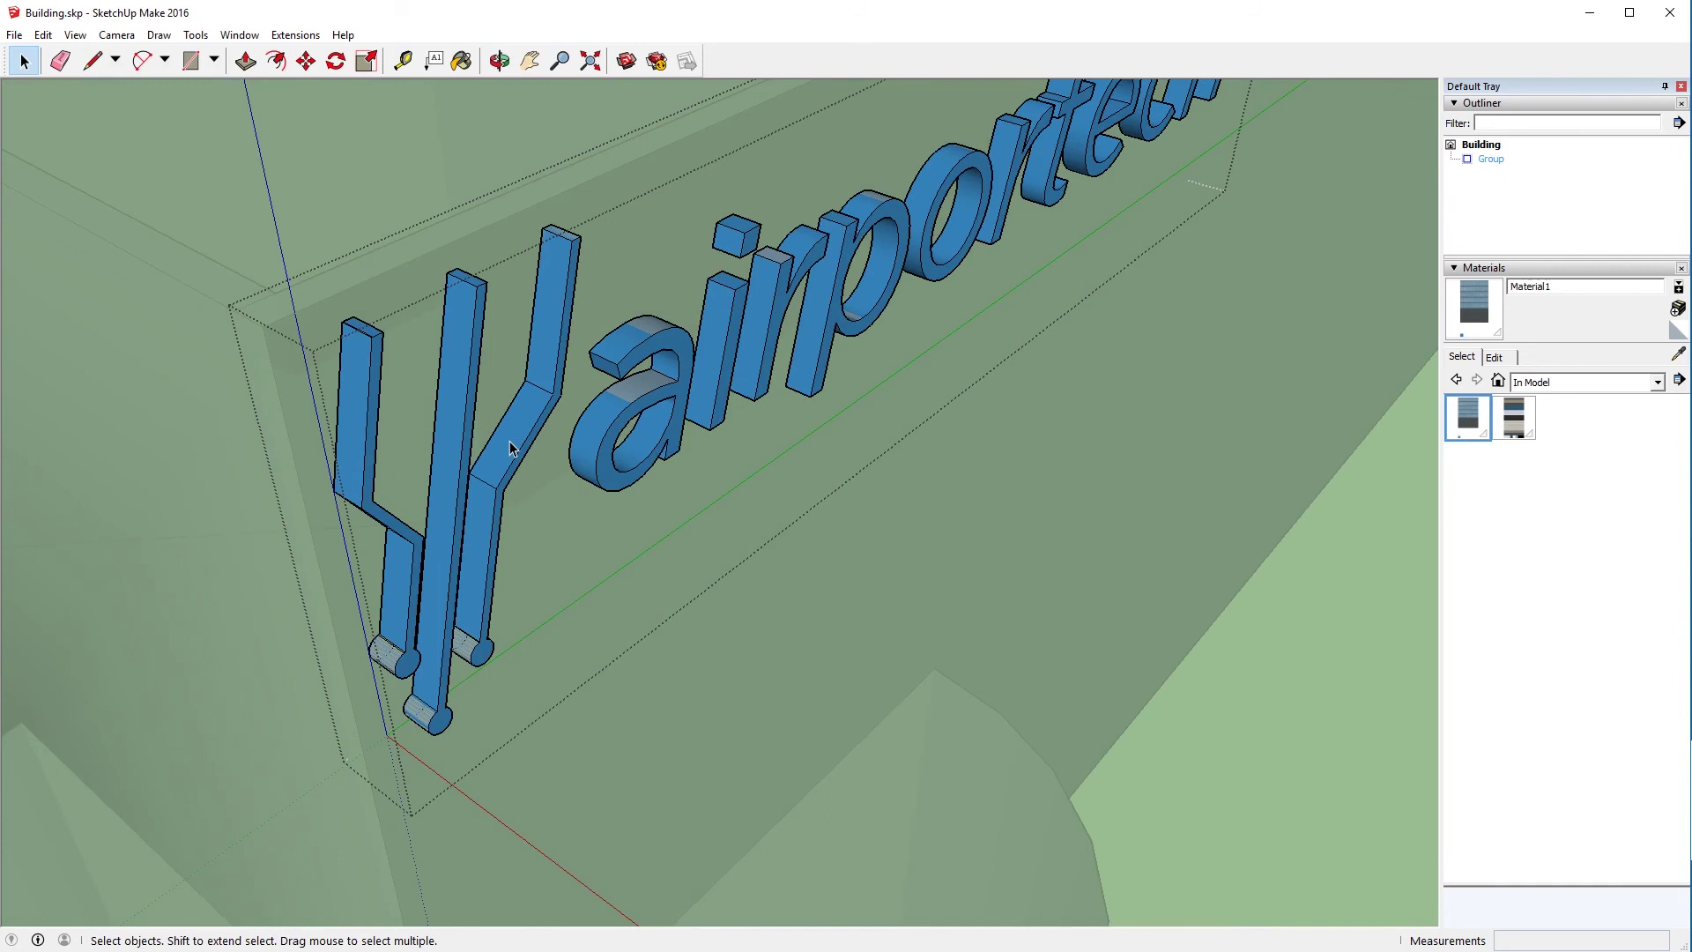
pyautogui.hotkey('ctrl', 'a')
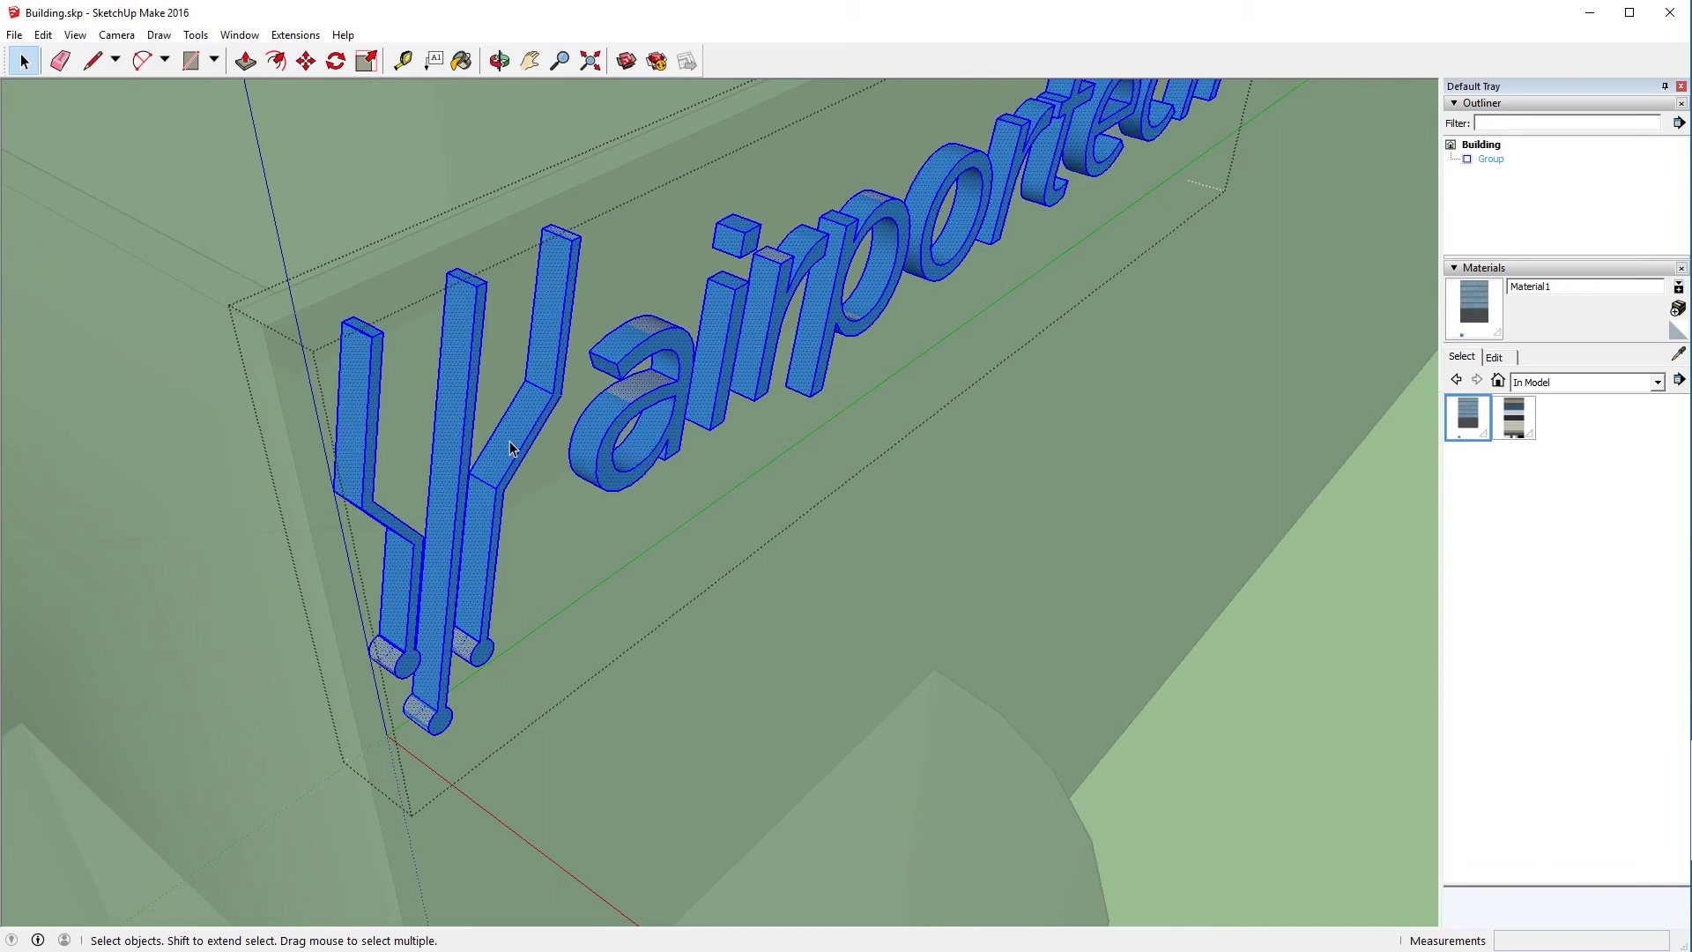
pyautogui.press('b')
pyautogui.scroll(3, 618, 391)
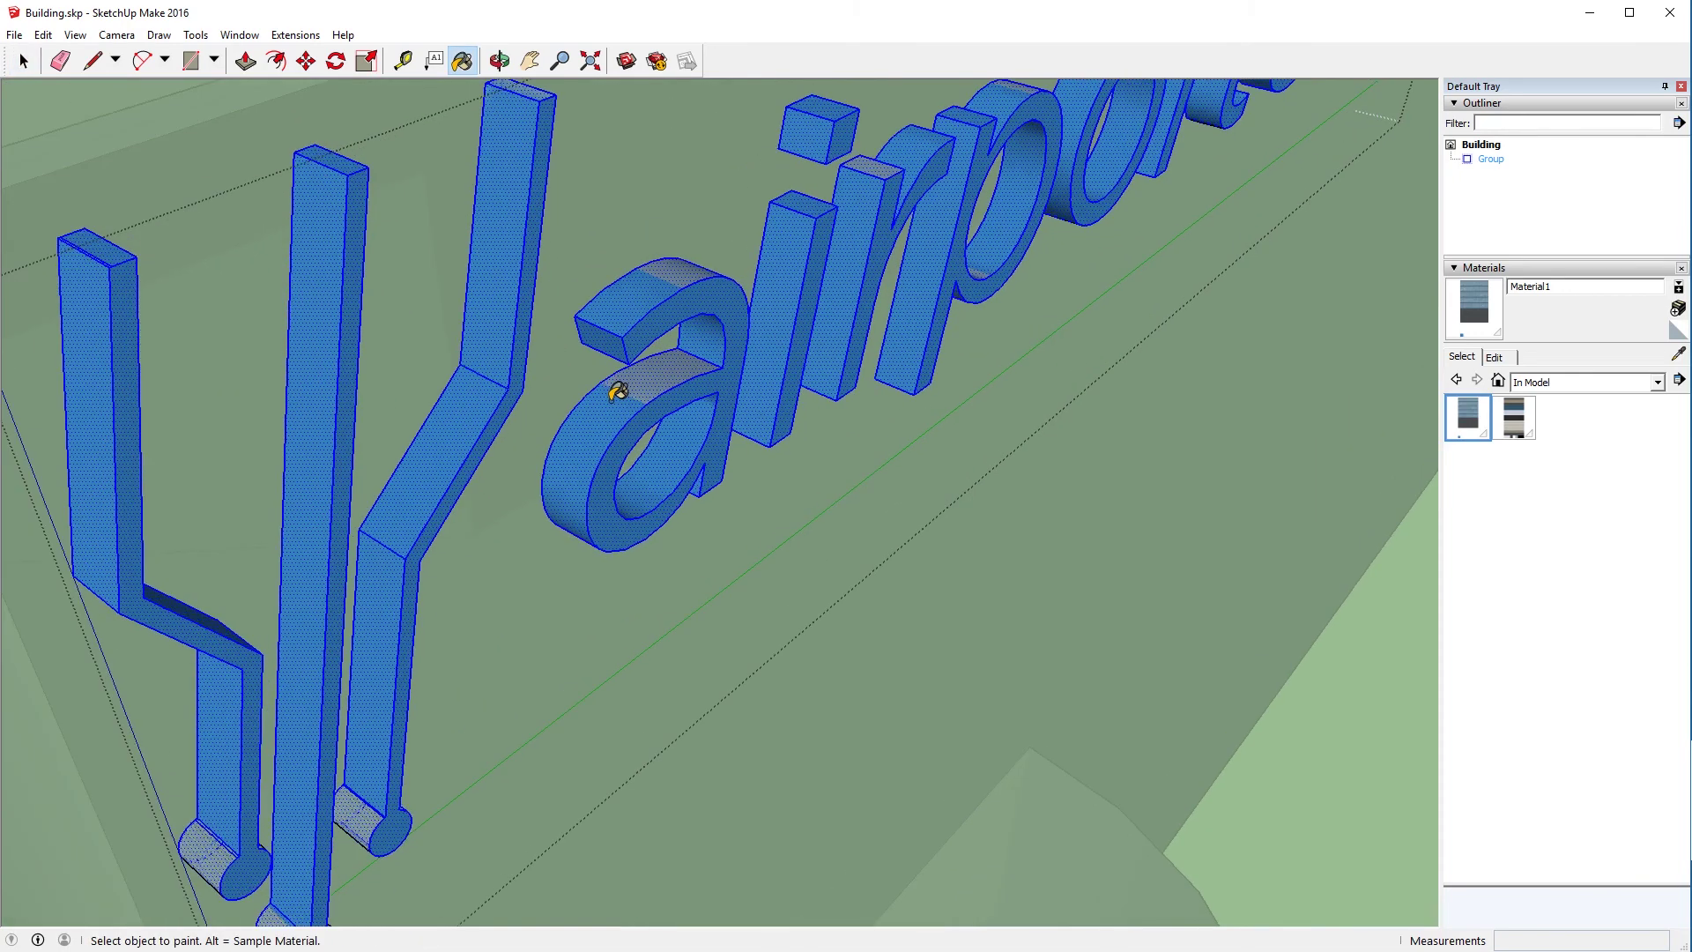
pyautogui.click(637, 369)
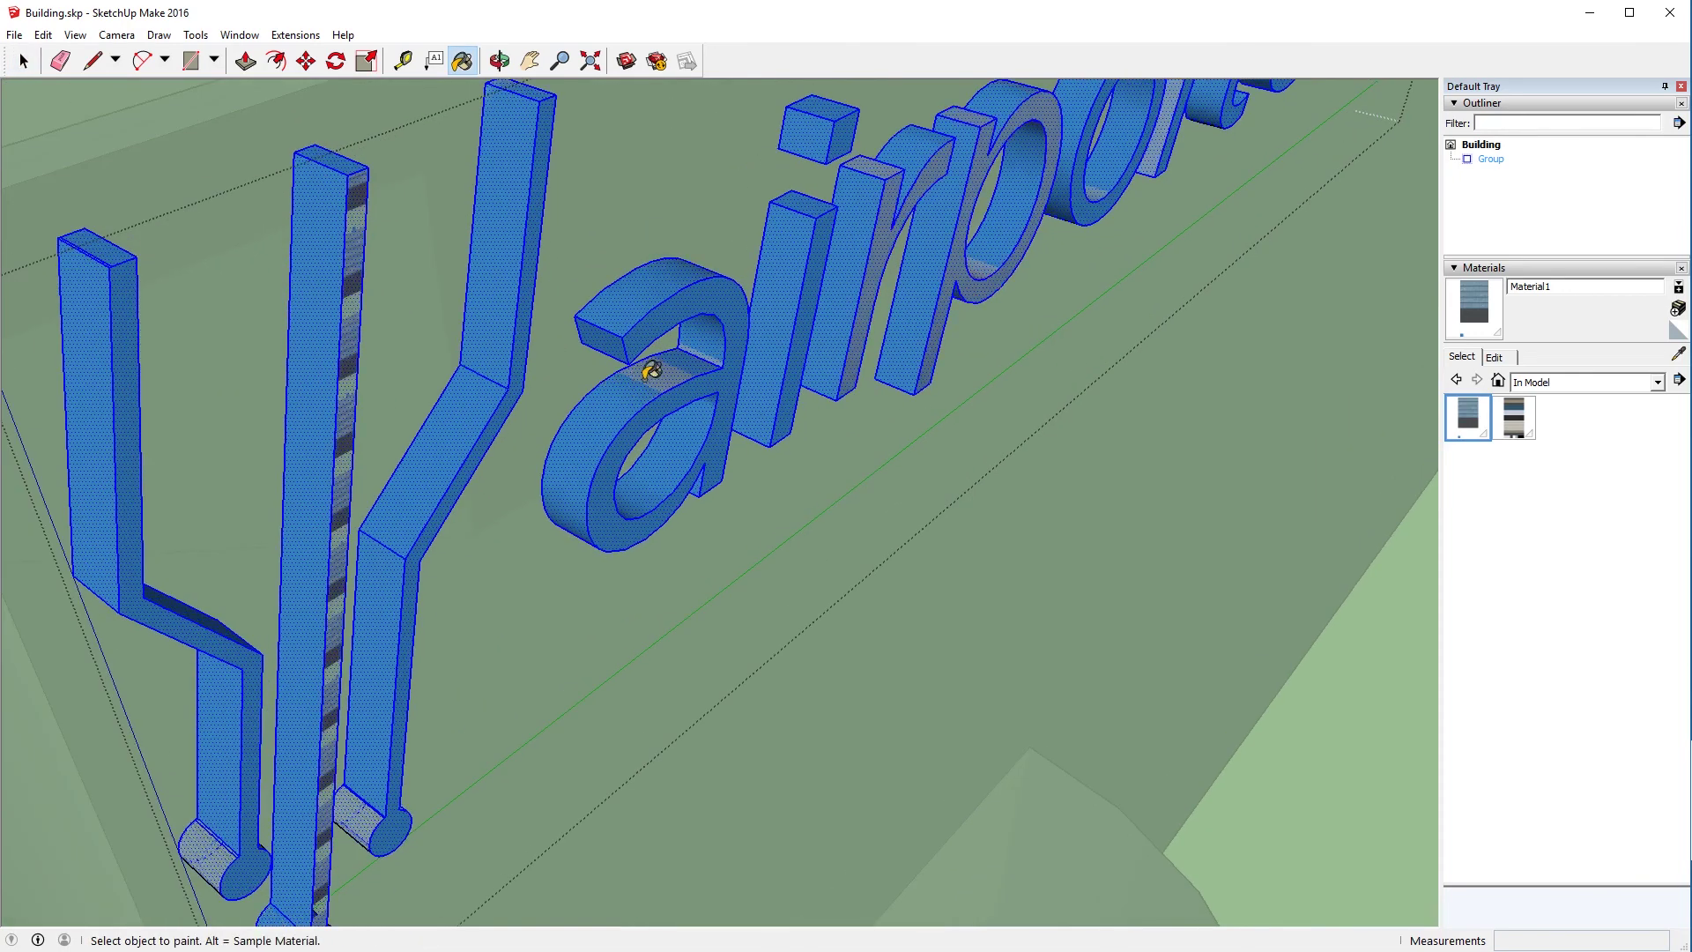
pyautogui.hotkey('ctrl', 'z')
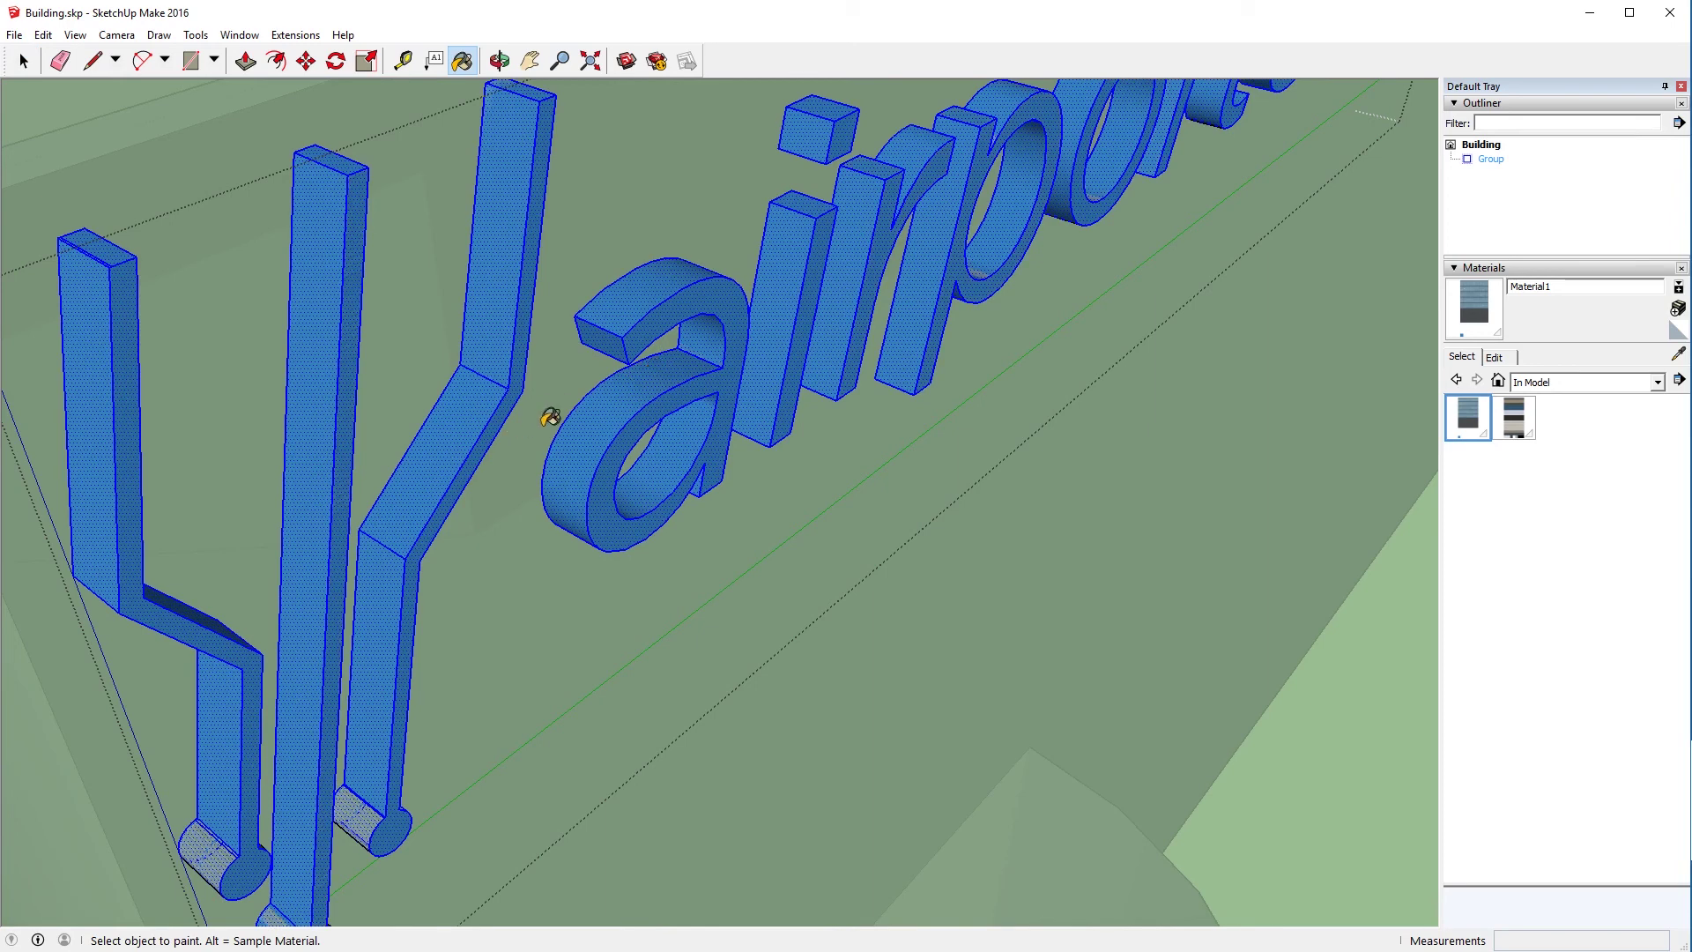
# Try to repaint the sign with a texture sampled just above the logo's cylindrical end.
pyautogui.scroll(-2, 547, 415)
pyautogui.scroll(-2, 669, 342)
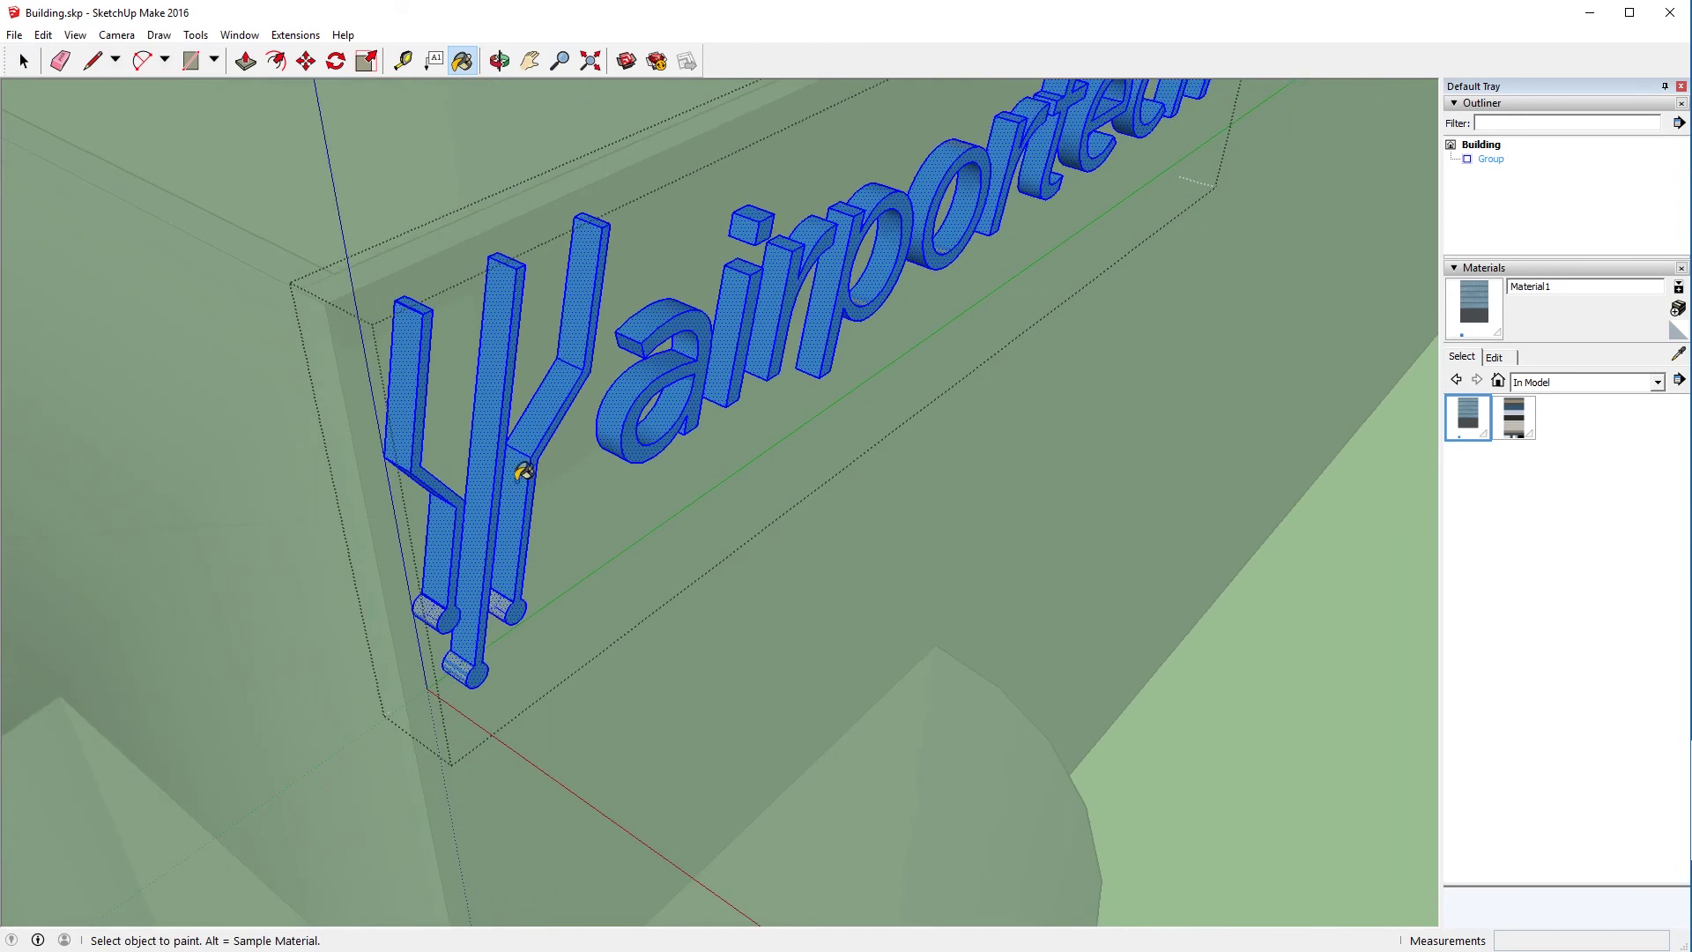
pyautogui.scroll(5, 480, 597)
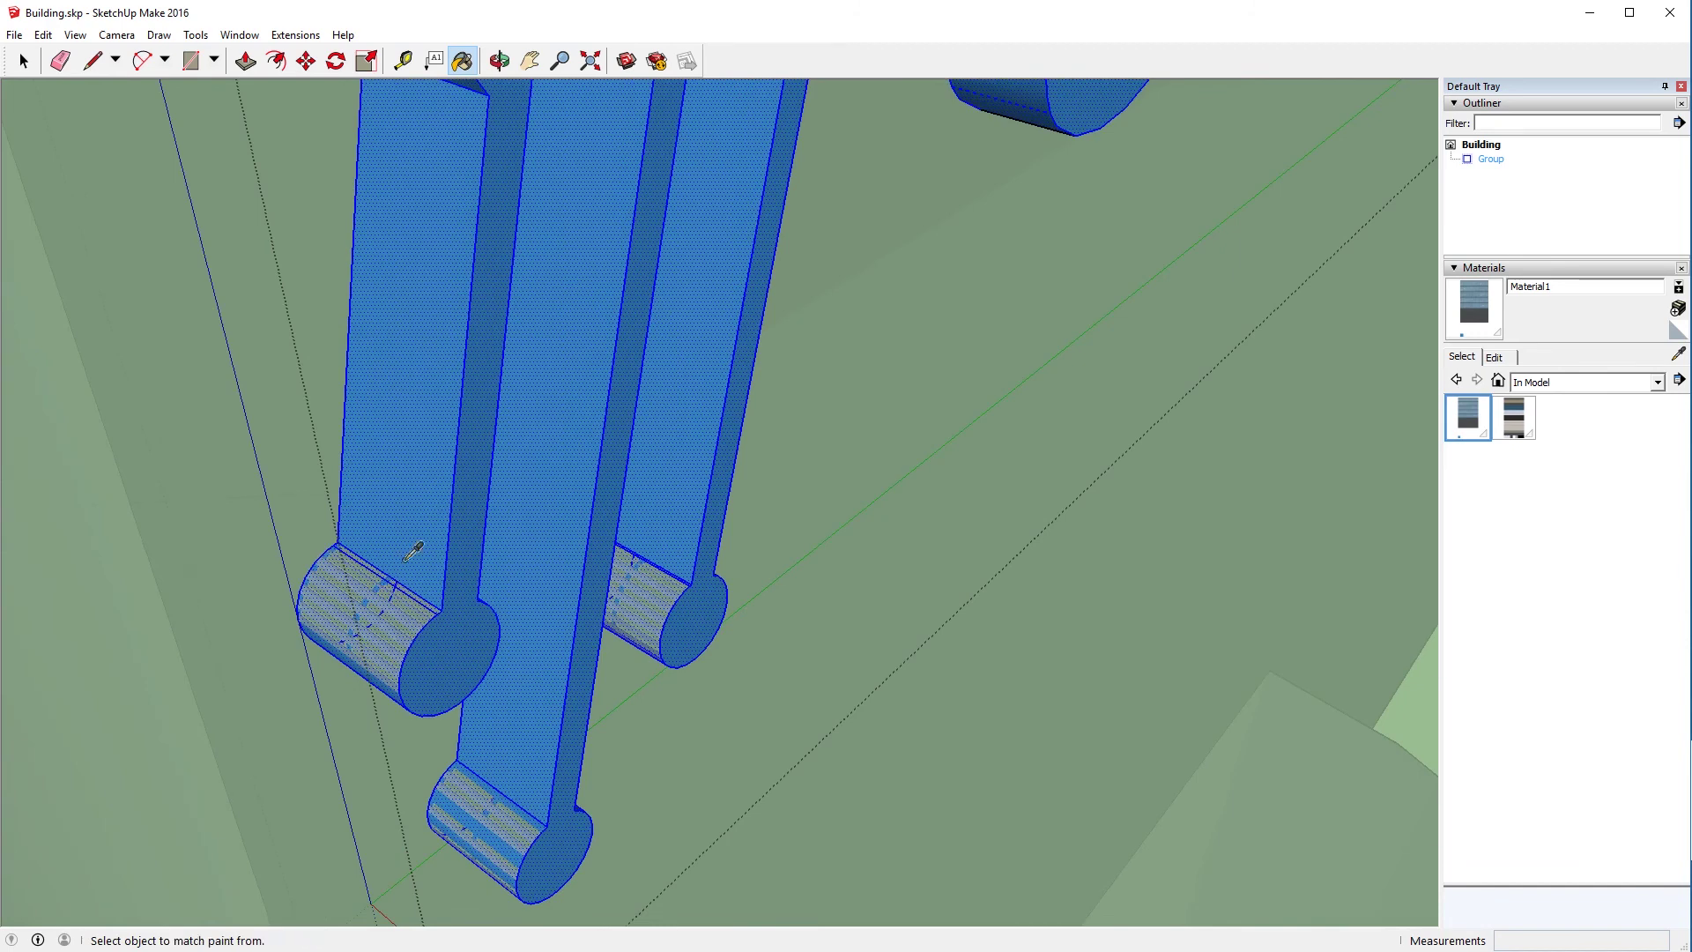
pyautogui.keyDown('alt'); pyautogui.click(407, 558); pyautogui.keyUp('alt')
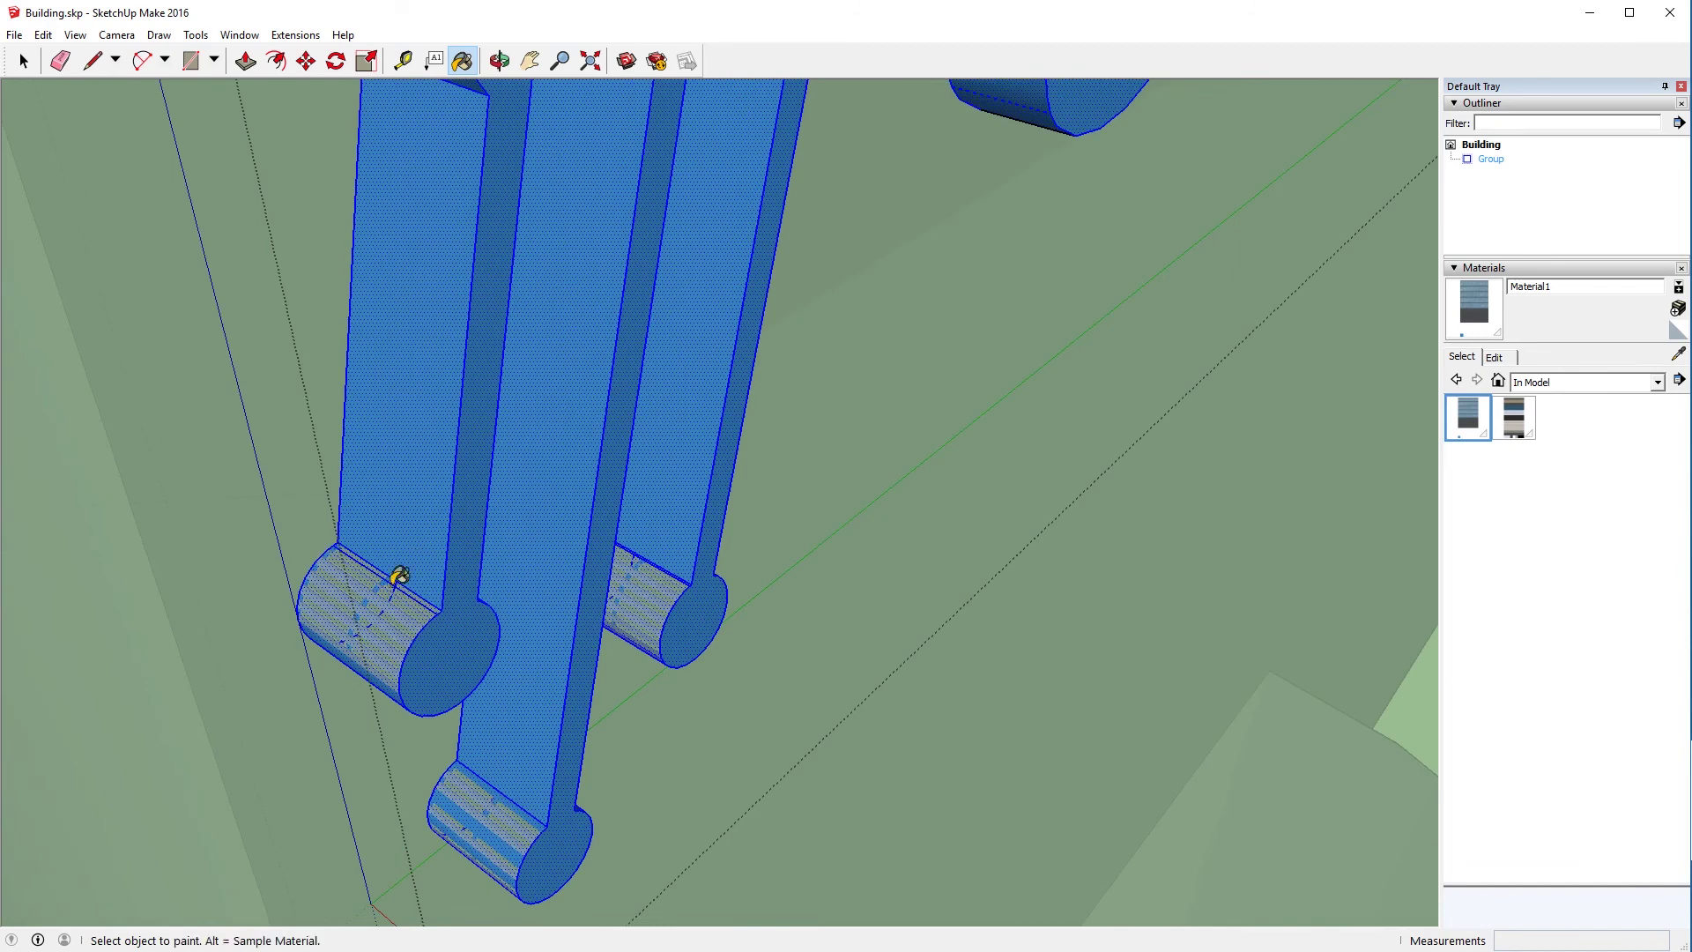
pyautogui.click(395, 578)
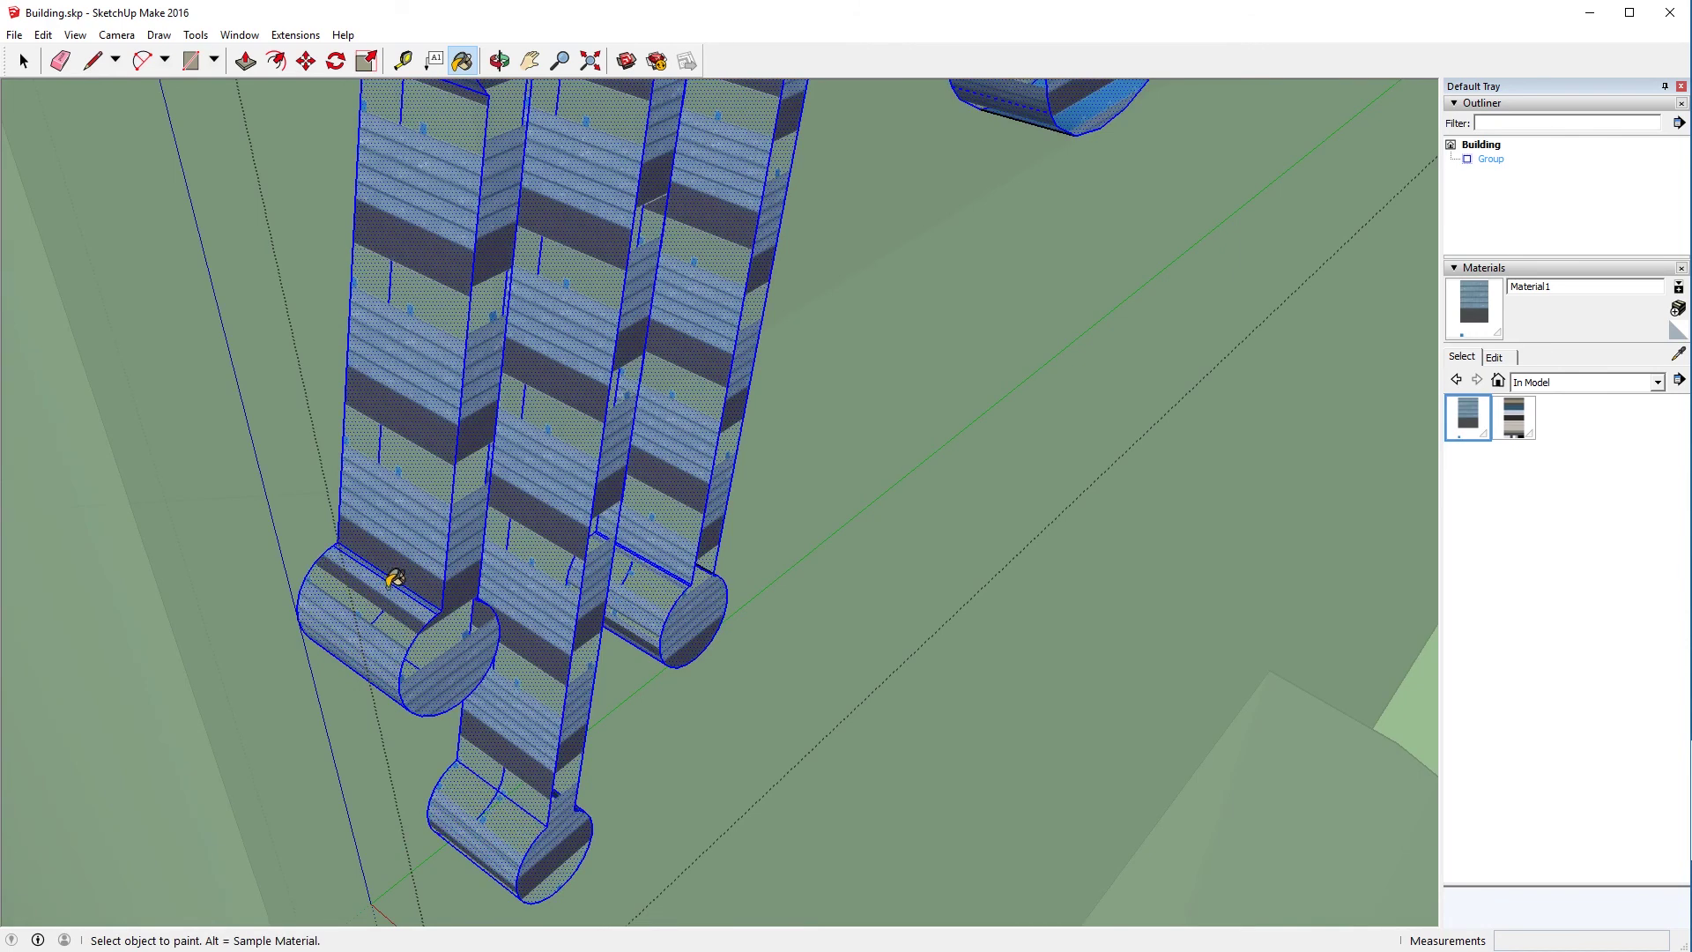
pyautogui.scroll(2, 396, 578)
pyautogui.hotkey('ctrl', 'z')
# Repaint the selected sign geometry from the surface of the logo's cylindrical end and leave the sign group.
pyautogui.scroll(2, 396, 578)
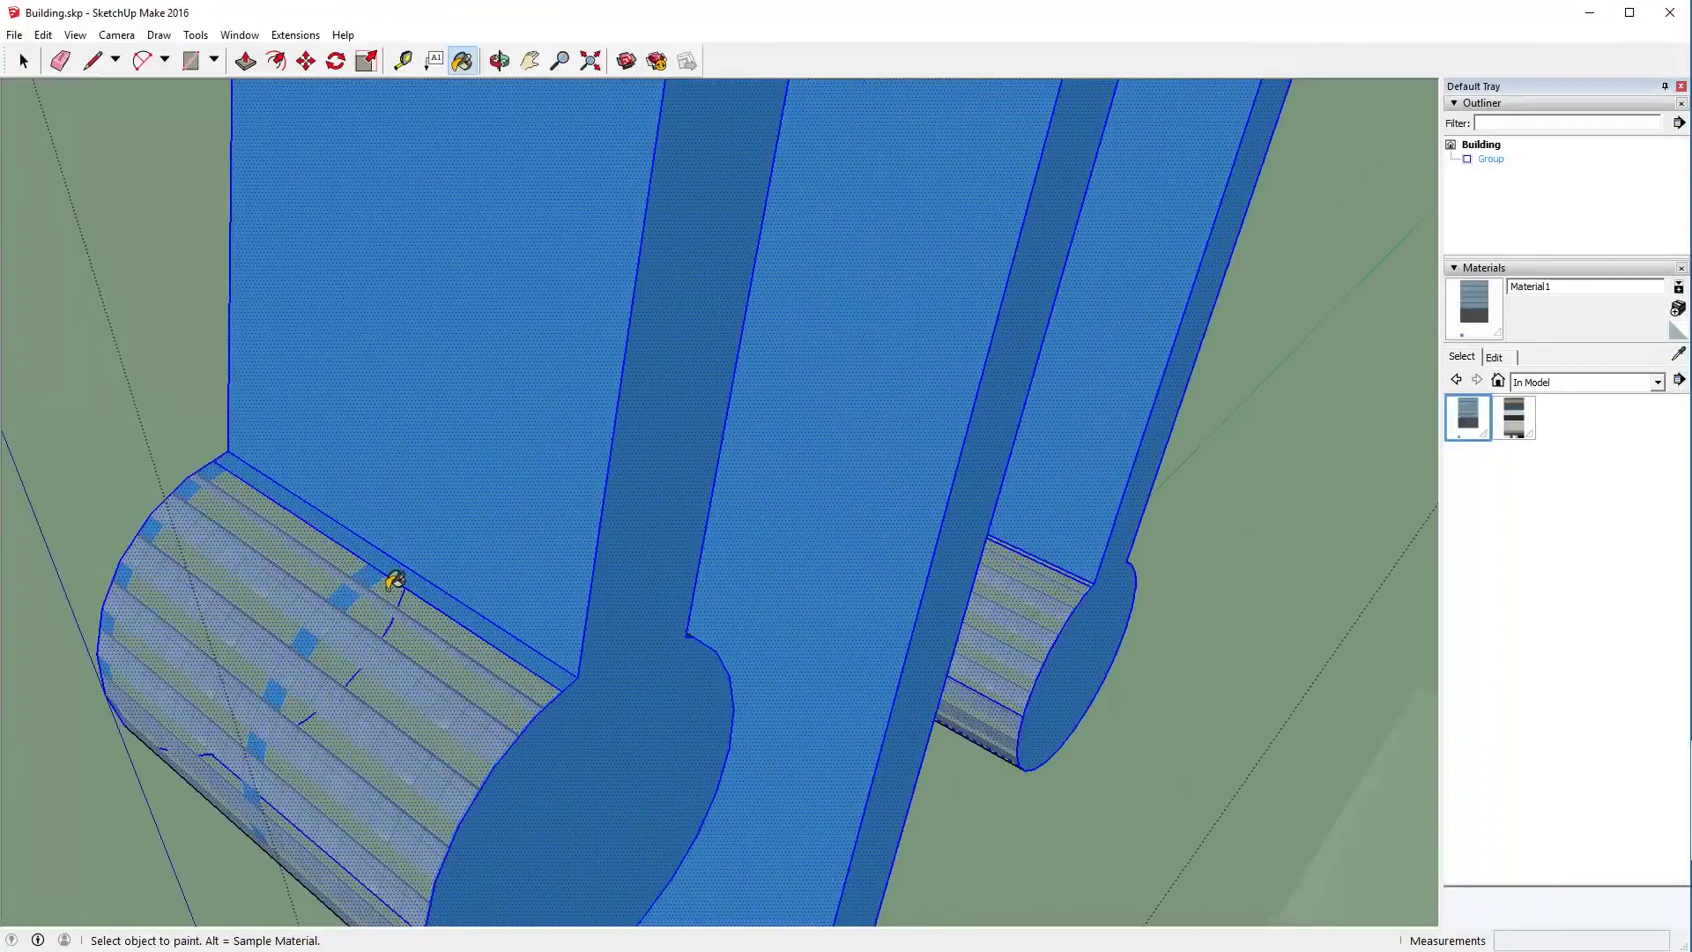
pyautogui.click(396, 578)
pyautogui.click(299, 732)
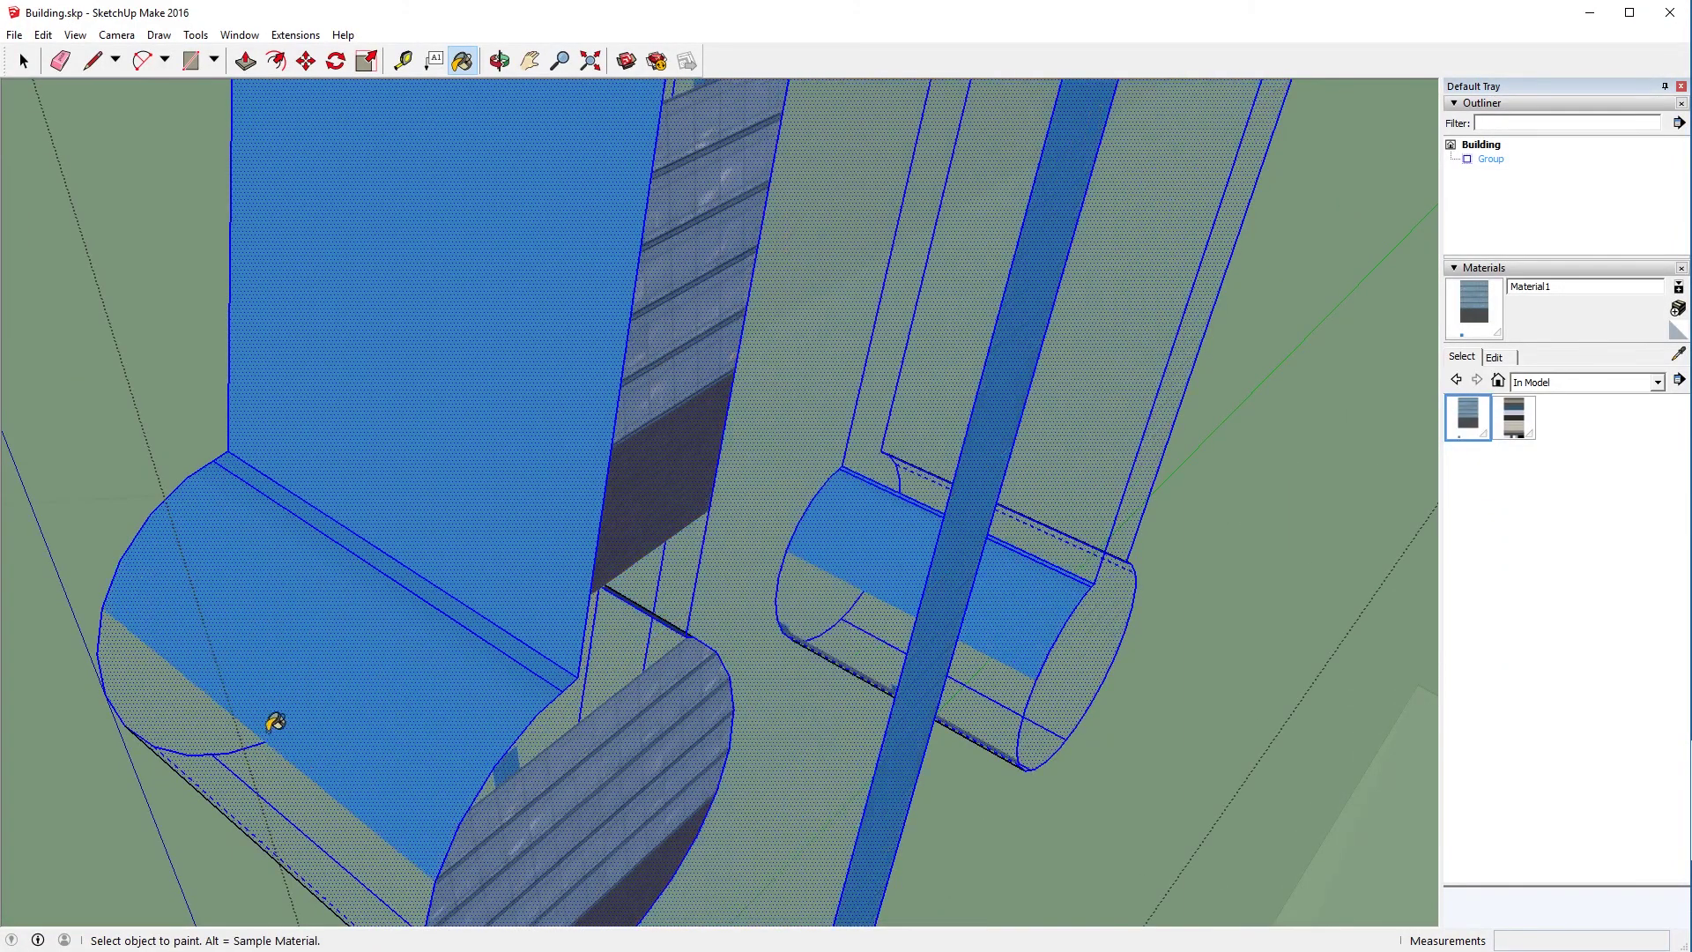
pyautogui.moveTo(256, 732)
pyautogui.mouseDown(button='middle')
pyautogui.moveTo(377, 582)
pyautogui.moveTo(361, 563)
pyautogui.mouseUp(button='middle')
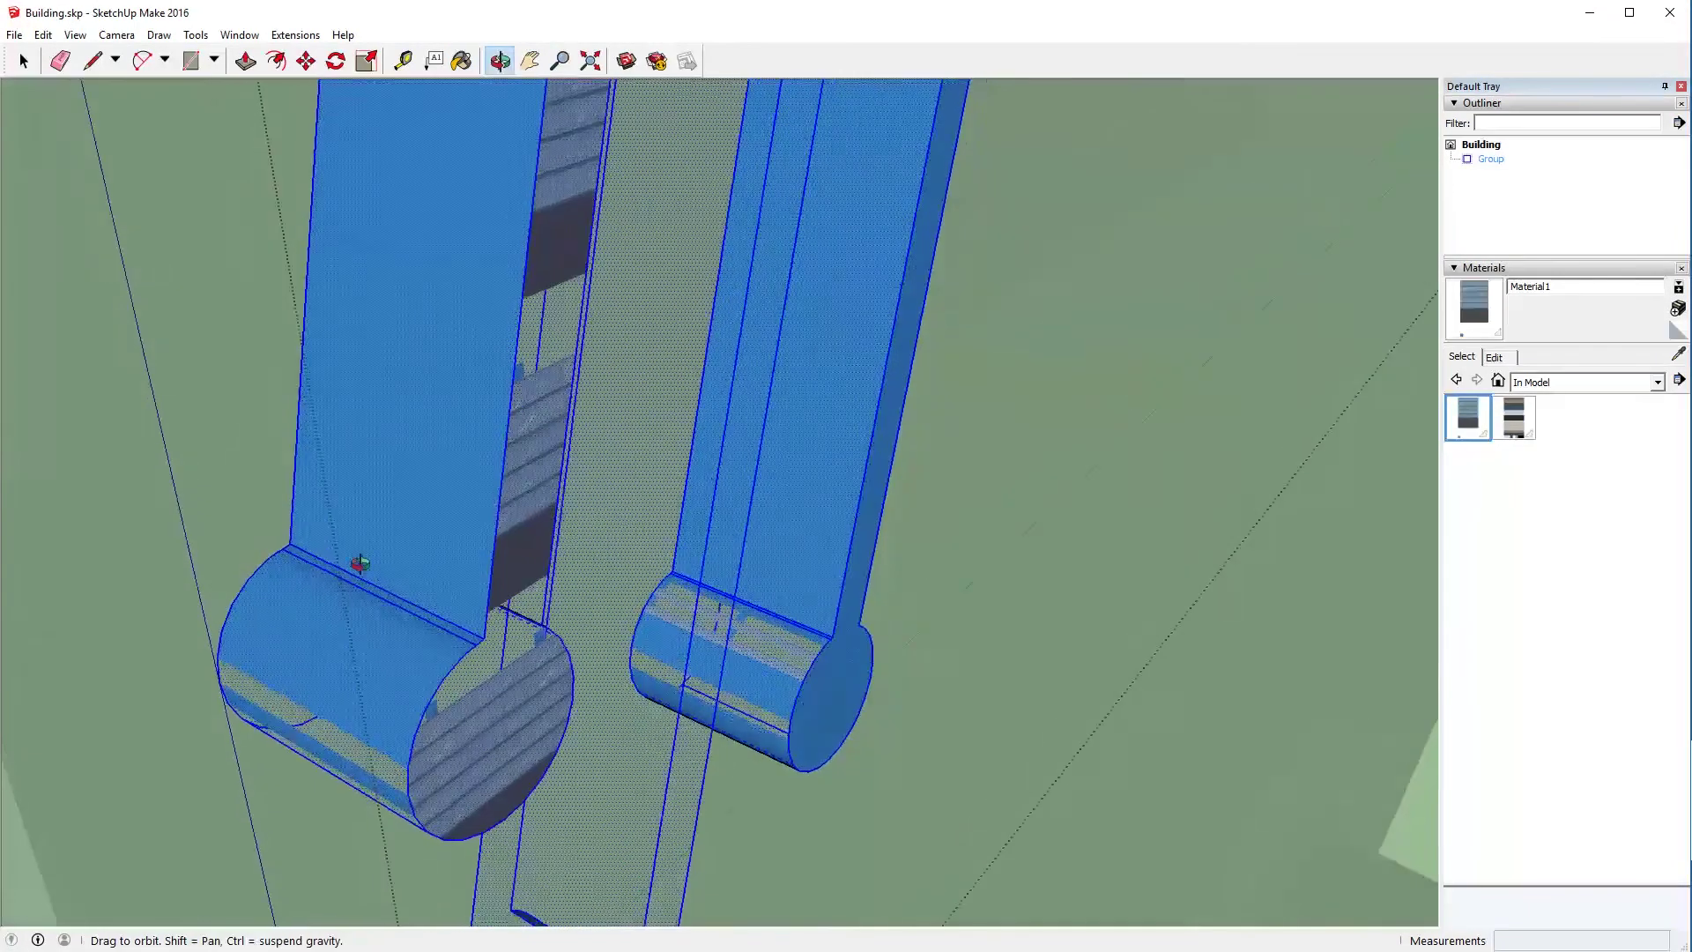
pyautogui.scroll(-10, 357, 546)
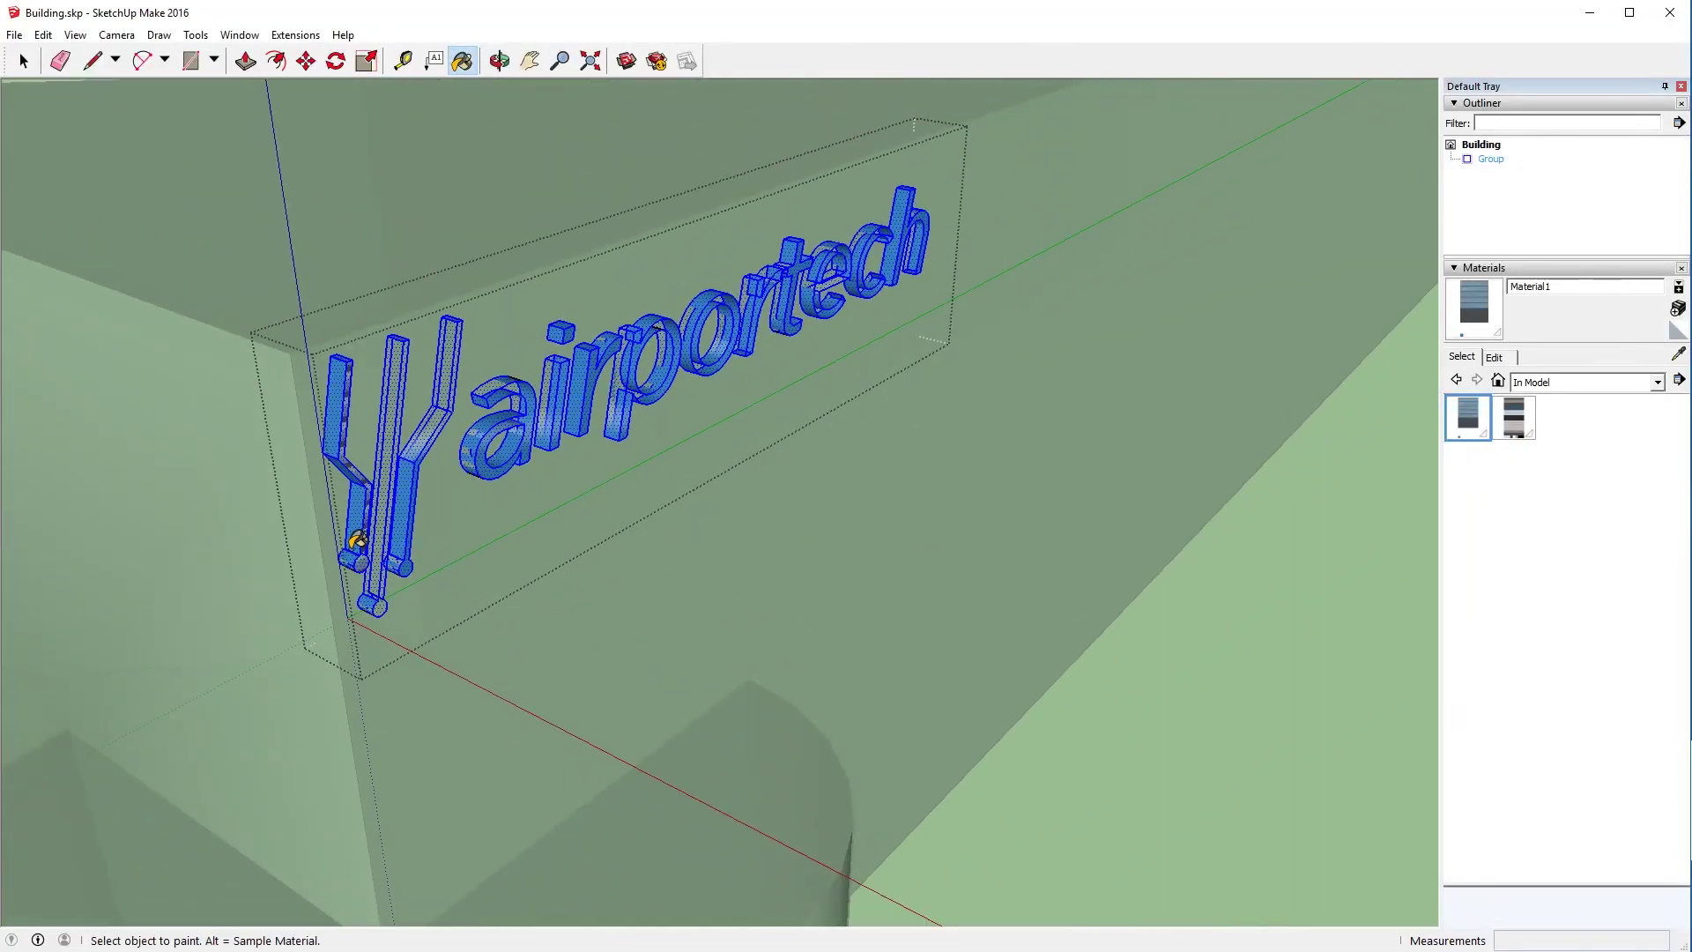
pyautogui.scroll(5, 318, 454)
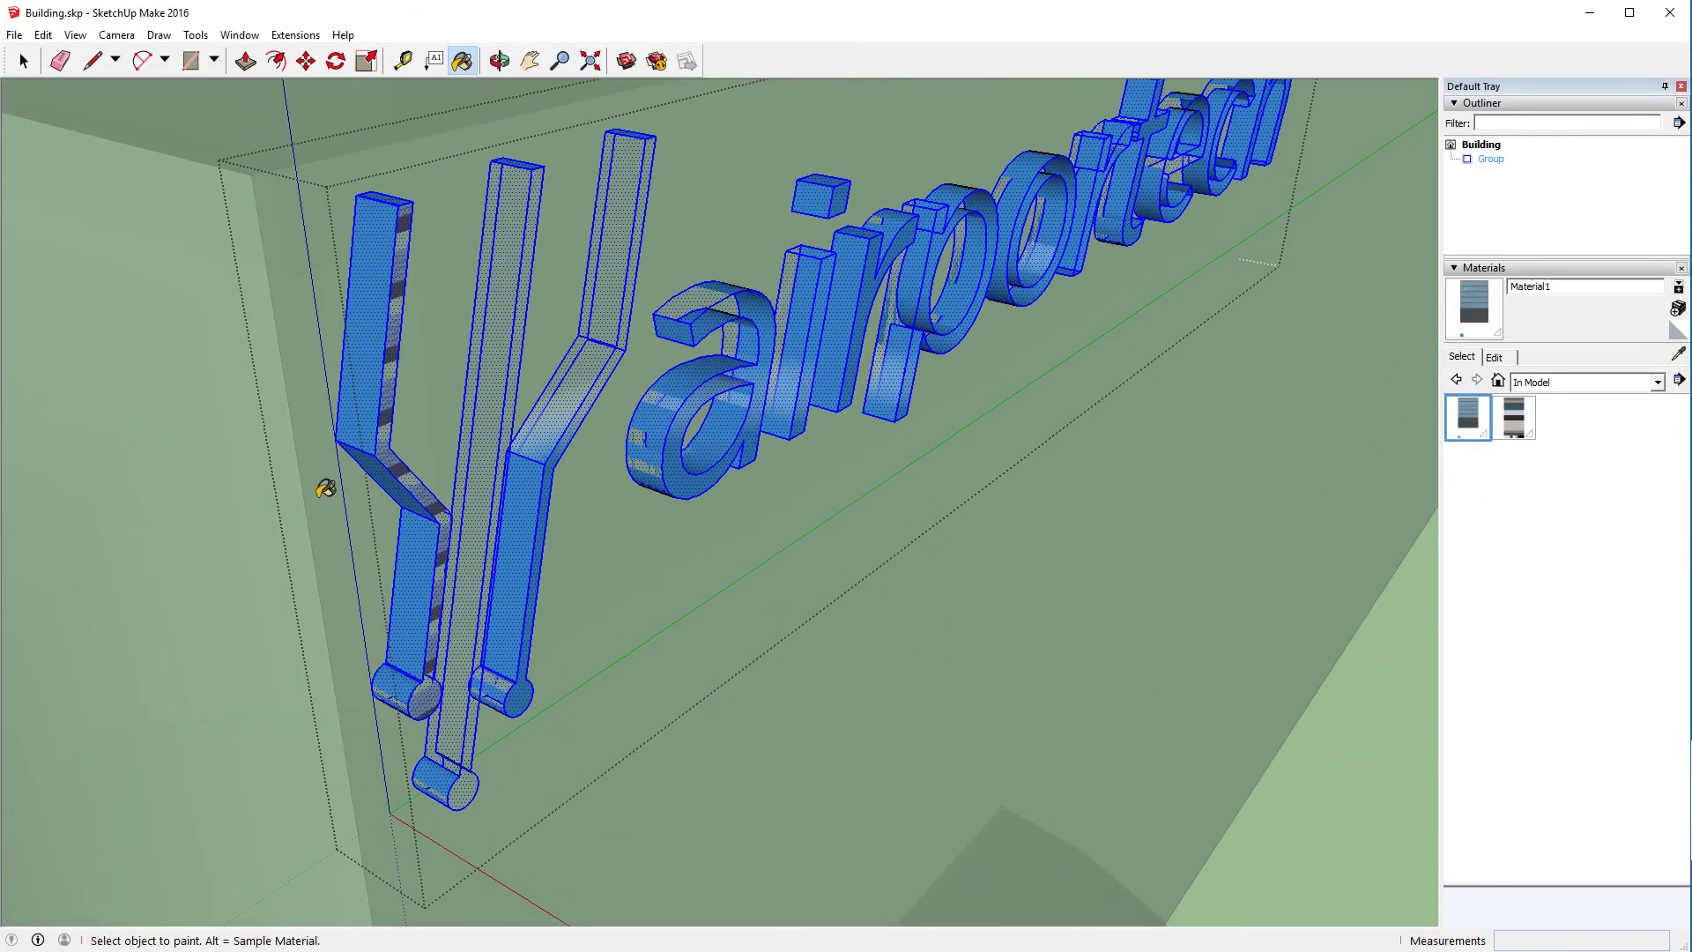
pyautogui.press('space')
pyautogui.moveTo(243, 558); pyautogui.dragTo(614, 598, button='middle')
pyautogui.scroll(-5, 614, 598)
pyautogui.scroll(3, 382, 552)
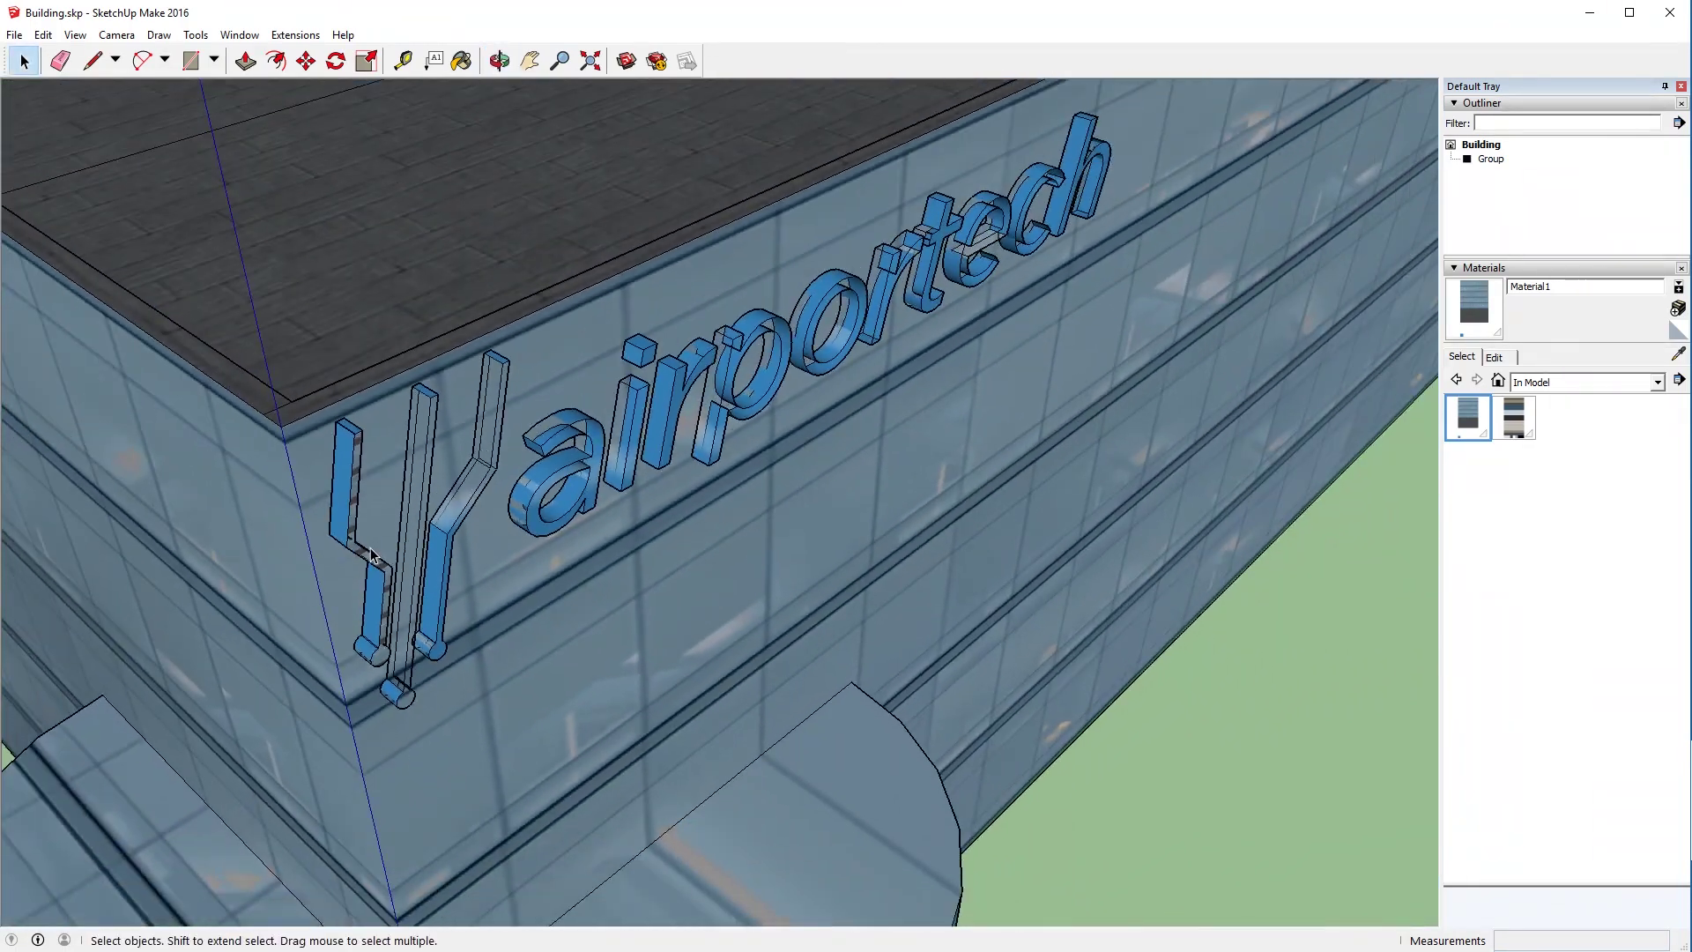